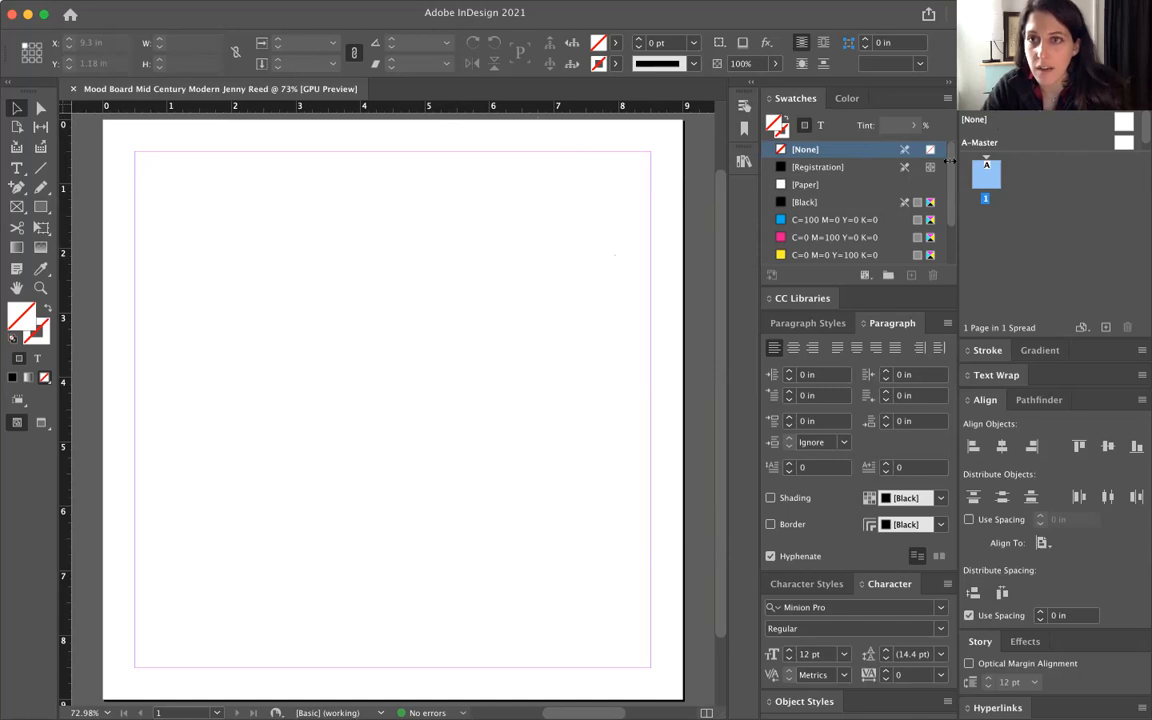
Step: Switch from the Advanced workspace to the Typography workspace
left_click(1003, 14)
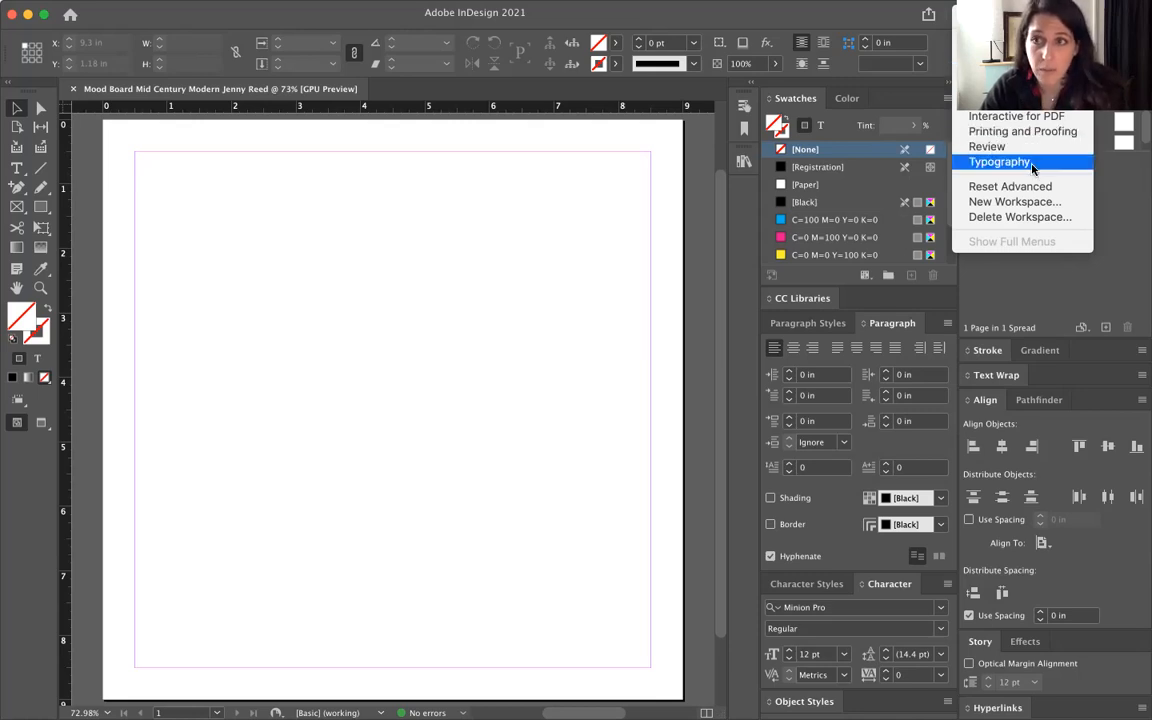
left_click(1000, 161)
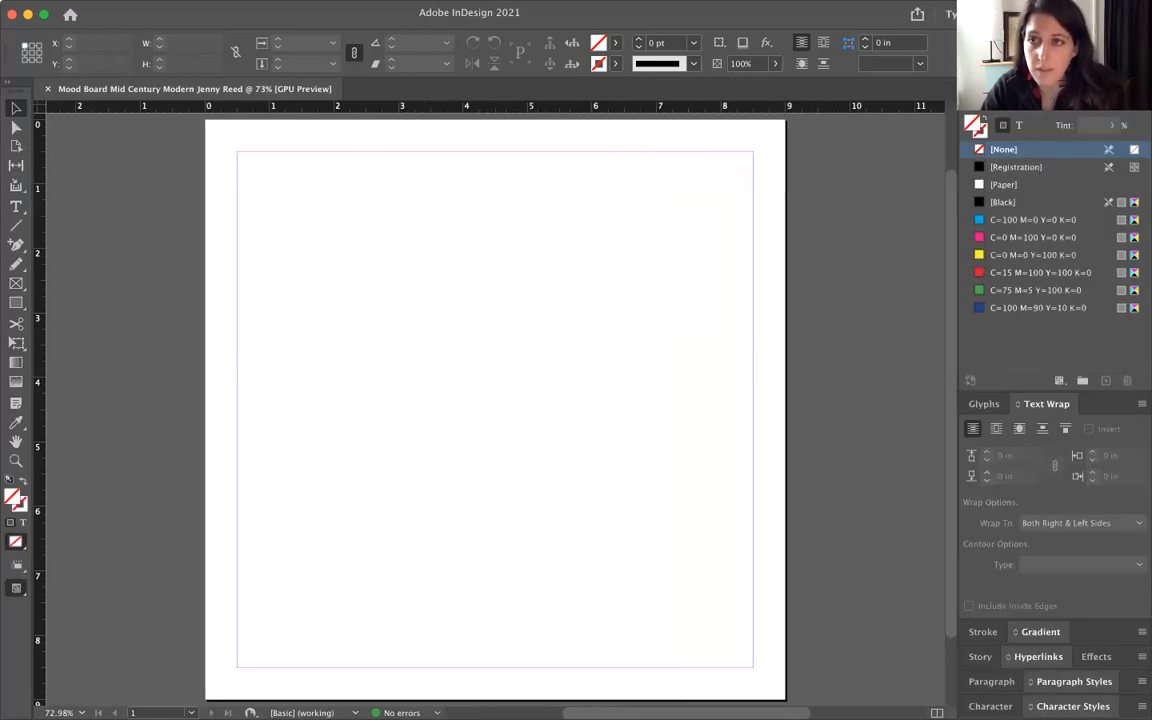
left_click(985, 14)
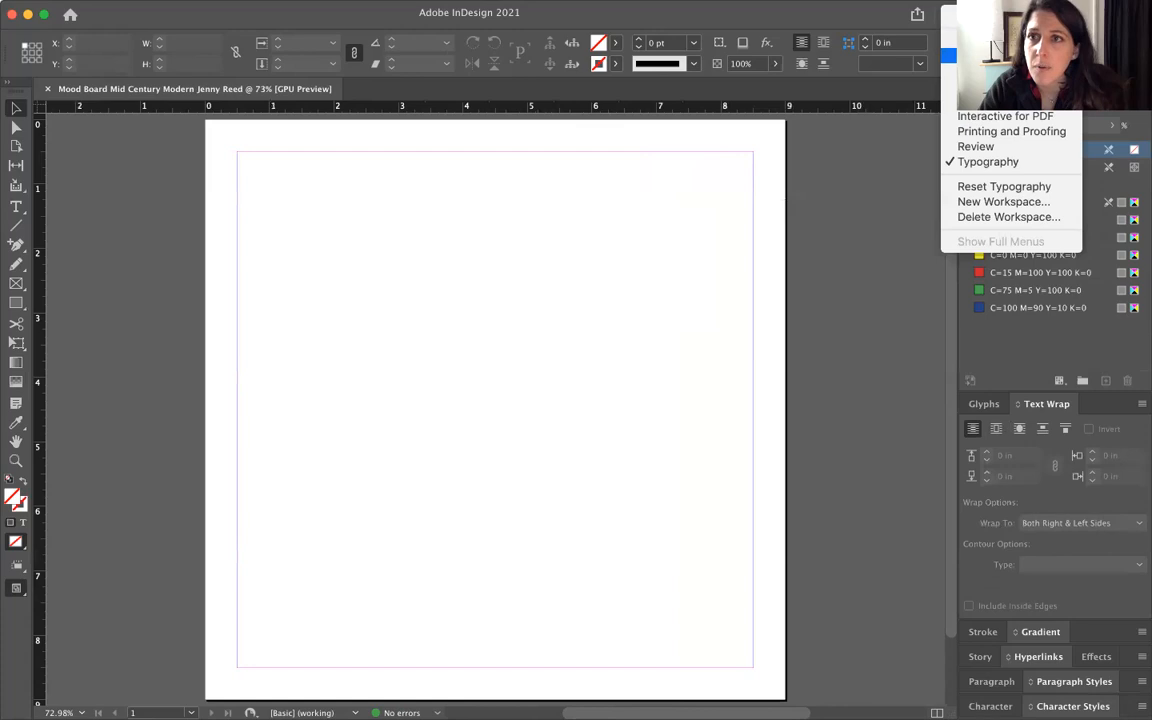
left_click(985, 15)
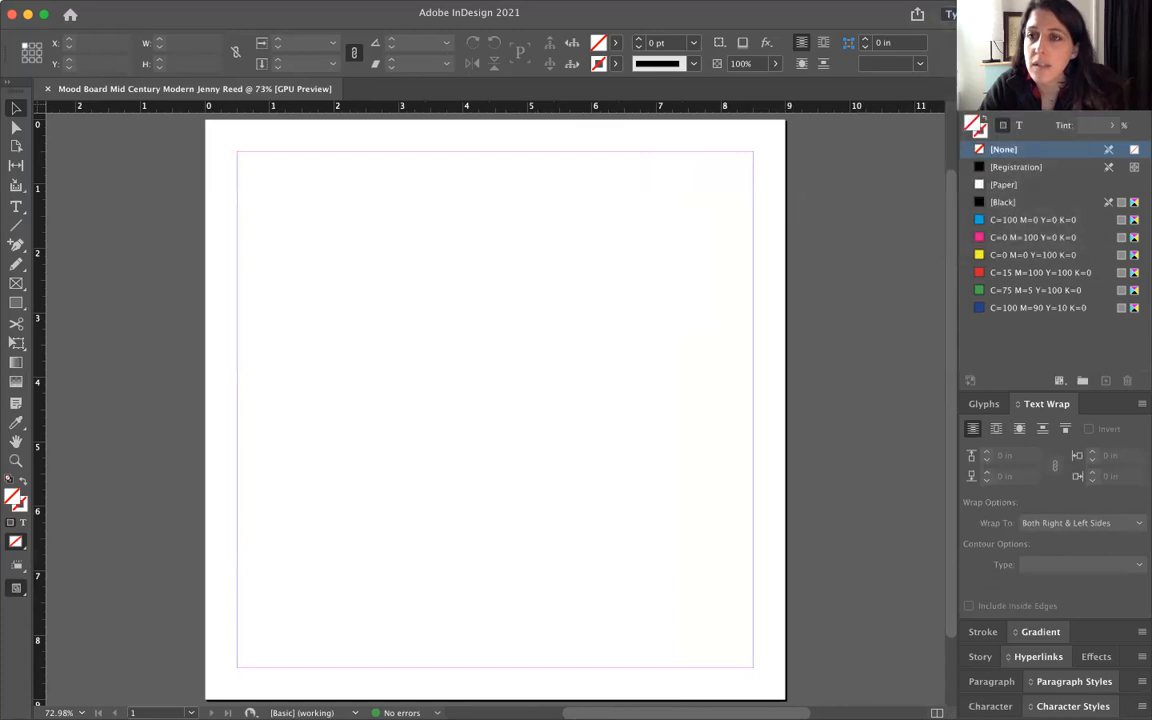
Step: Switch to the custom JR_publications workspace
left_click(985, 14)
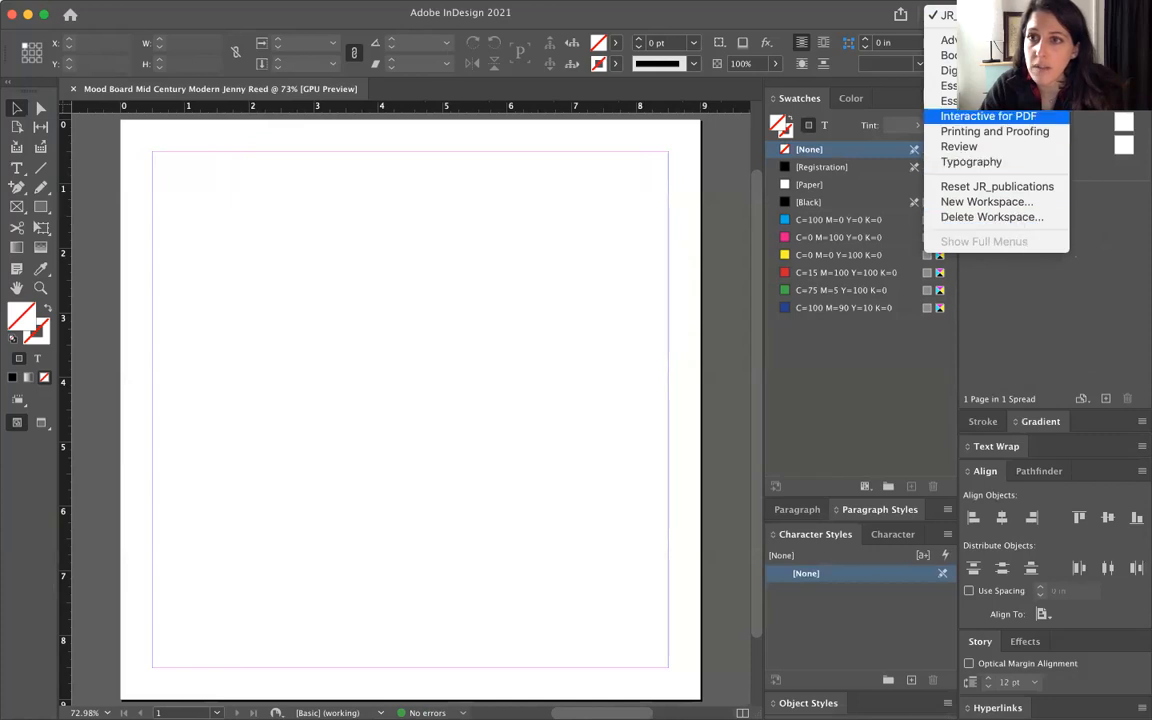
left_click(1017, 338)
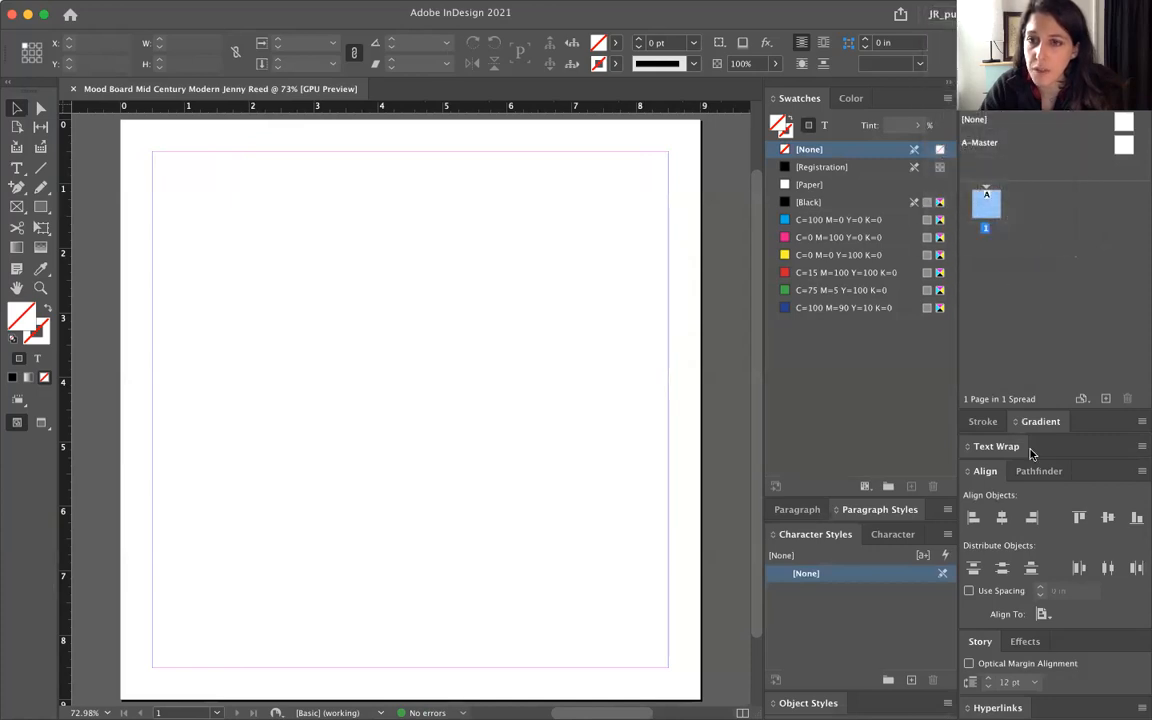
left_click(985, 14)
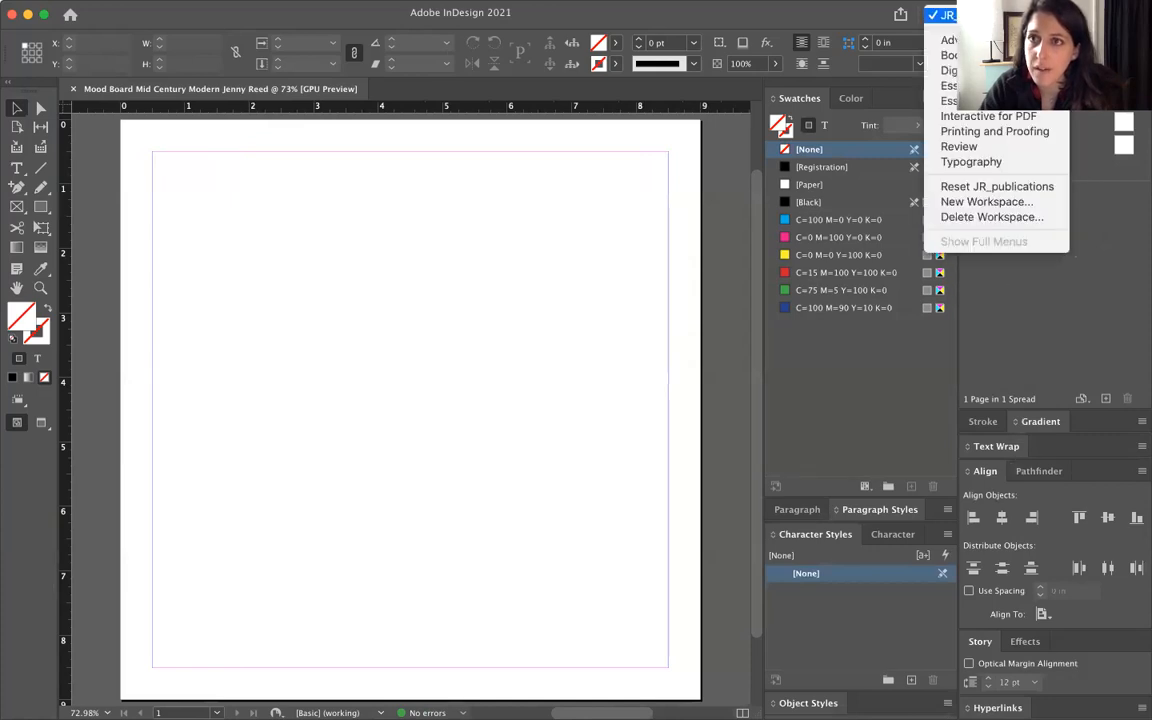
left_click(1000, 311)
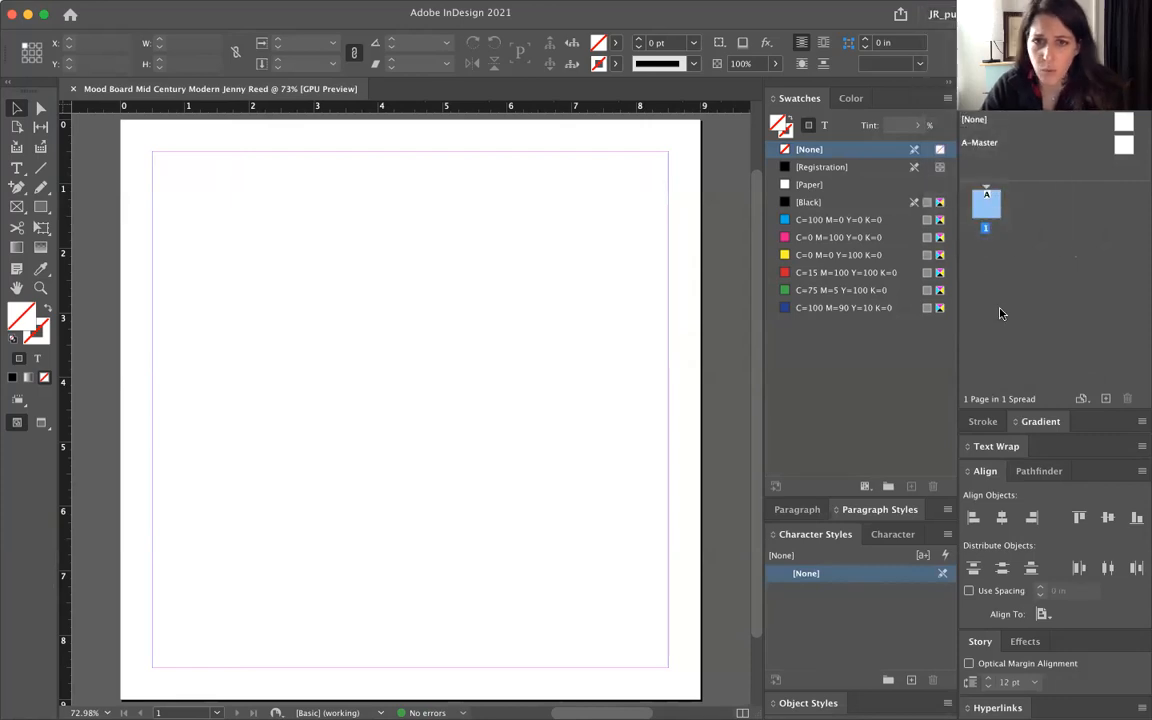
Step: Switch to the Essentials workspace, followed by the Essentials Classic workspace
left_click(945, 14)
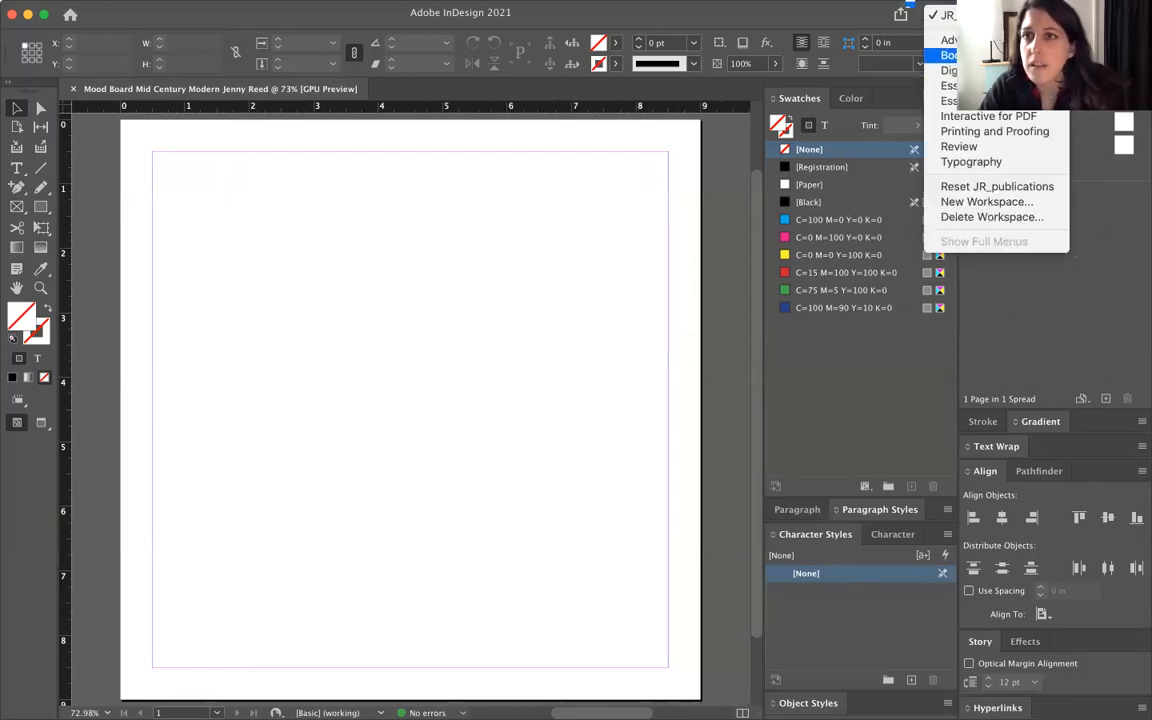
left_click(950, 70)
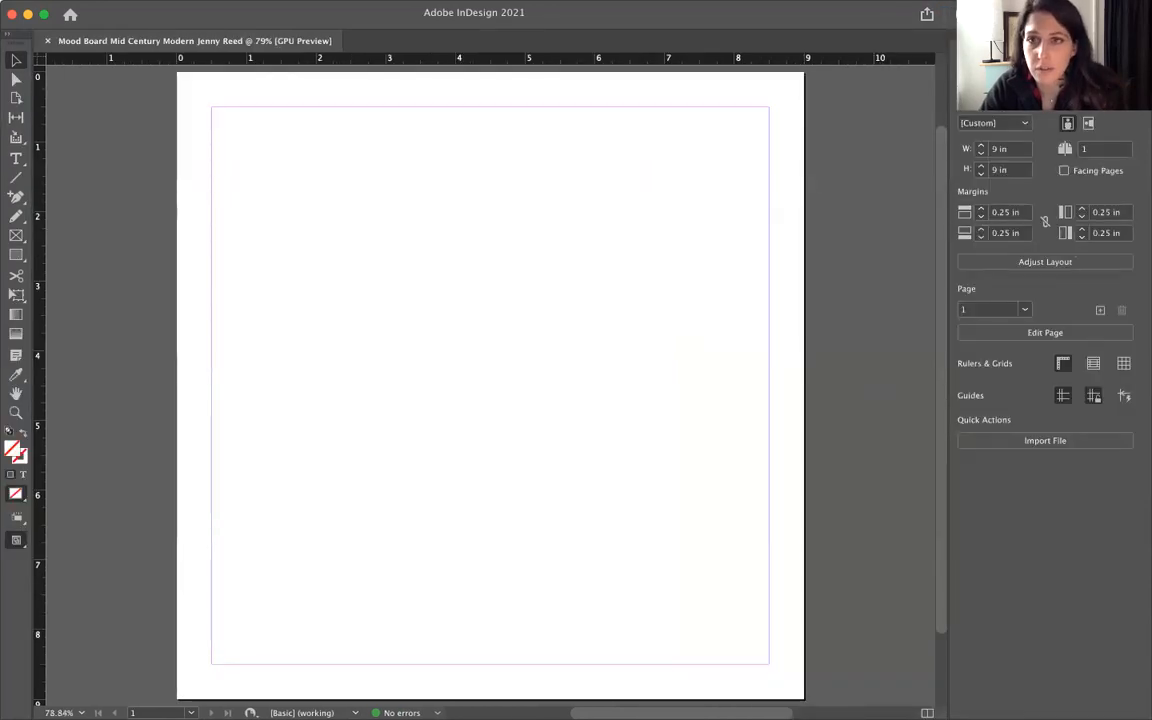
left_click(984, 14)
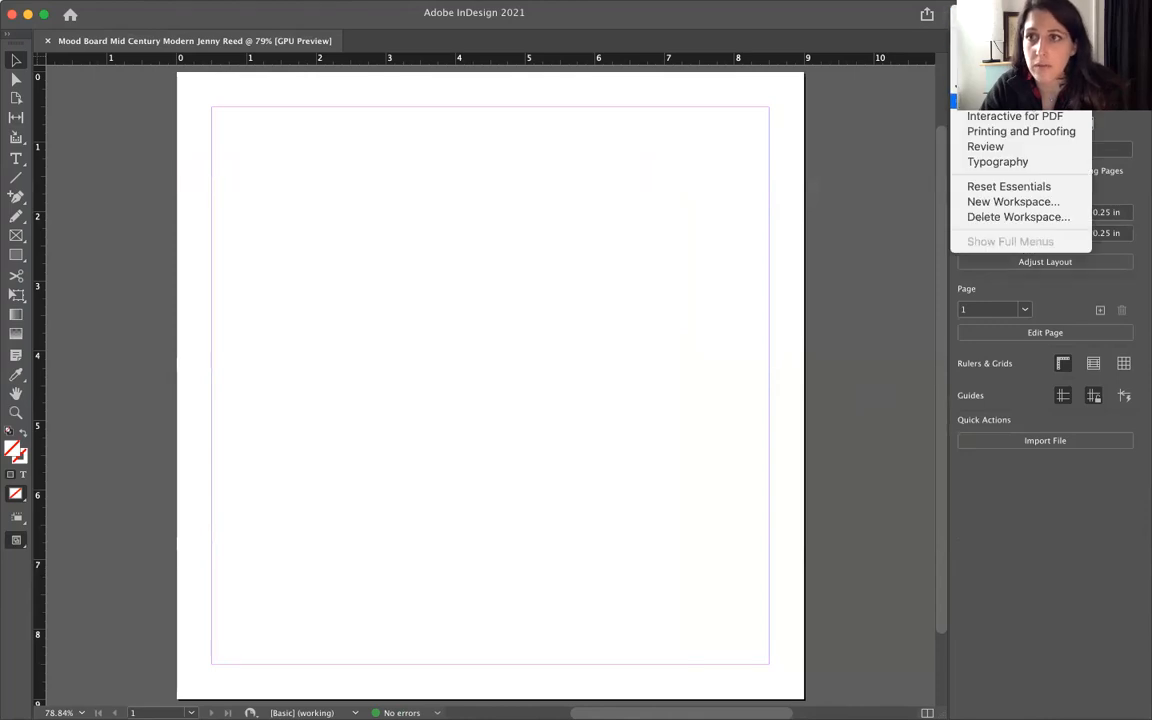
left_click(1008, 101)
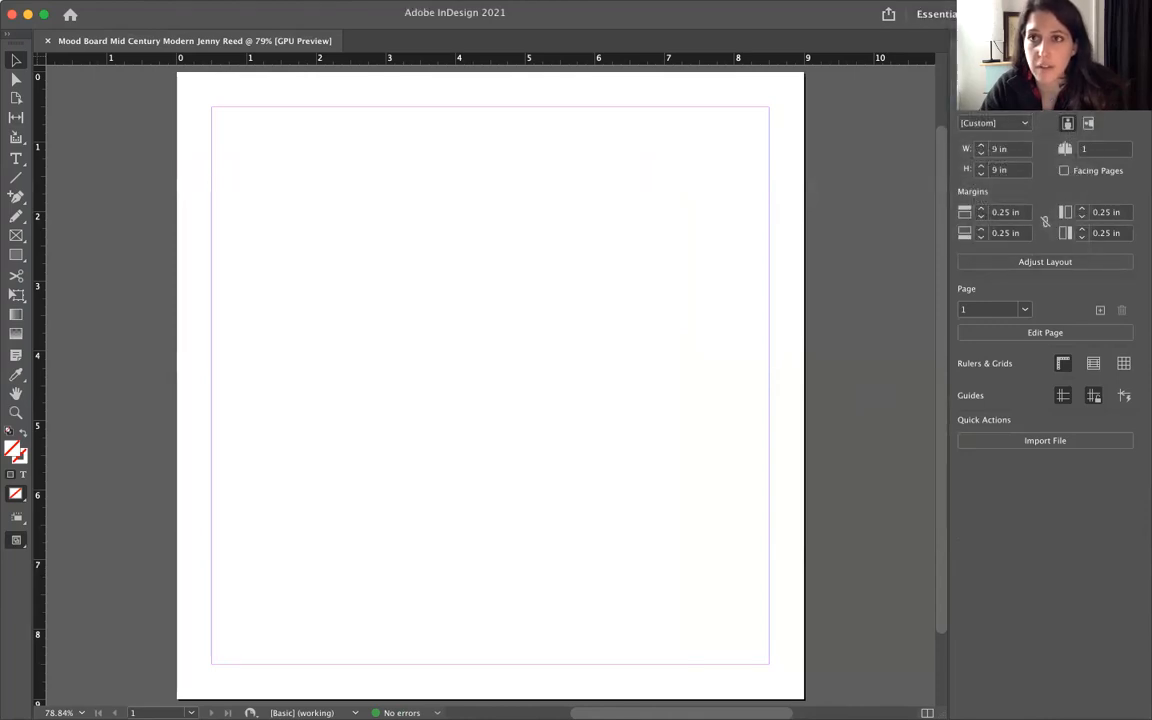
left_click(407, 10)
left_click(407, 10)
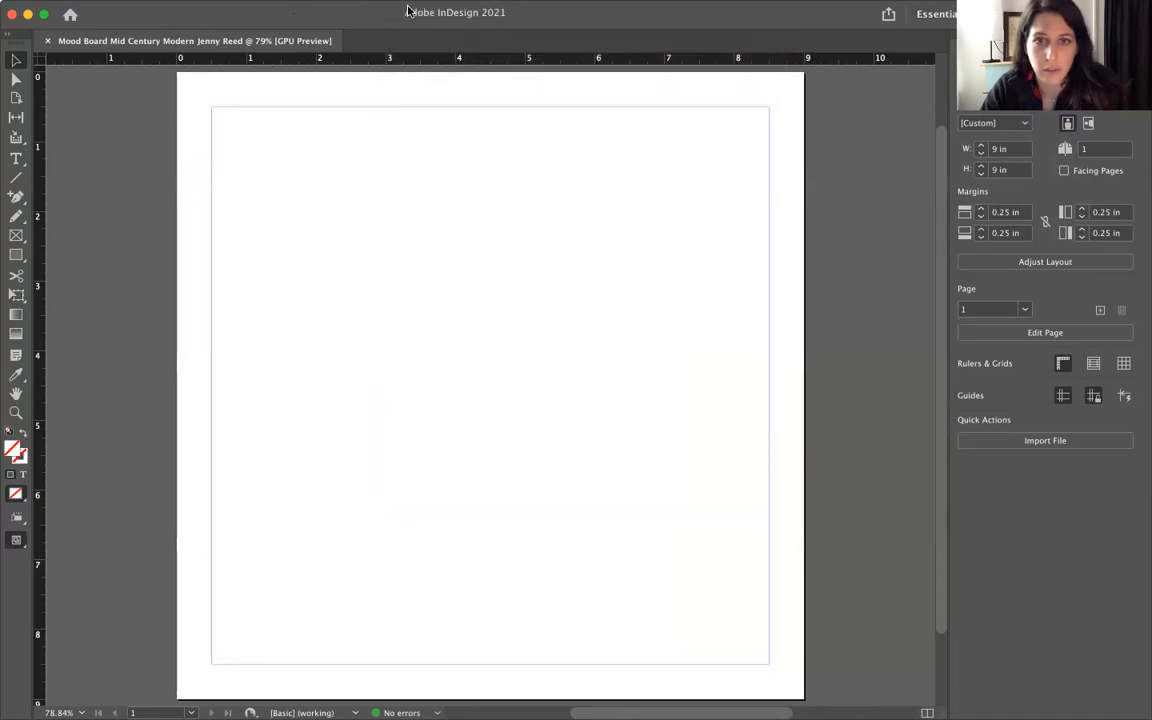
left_click(407, 10)
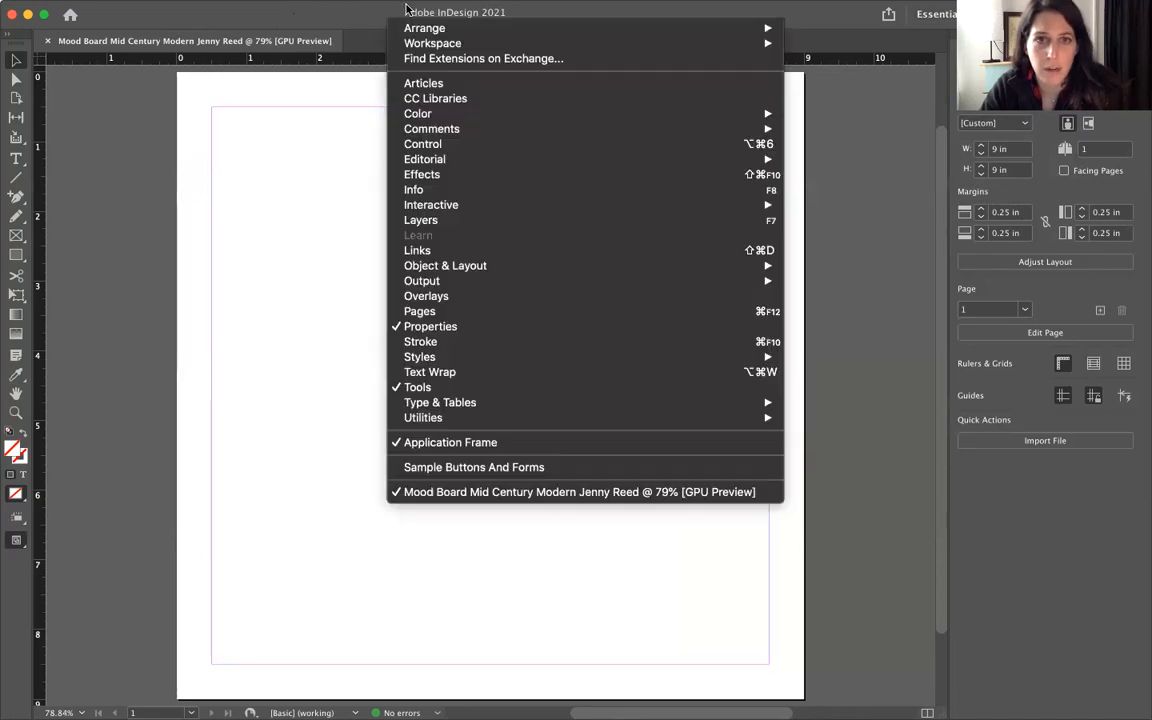
mouse_move(420, 32)
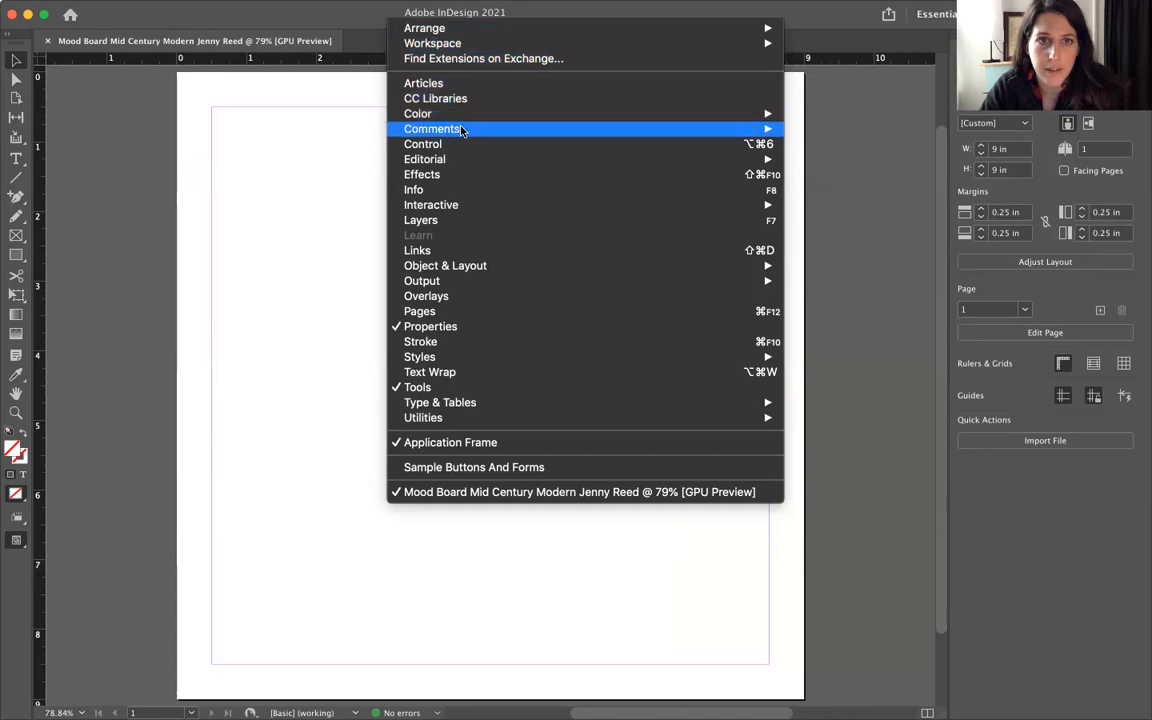
mouse_move(466, 162)
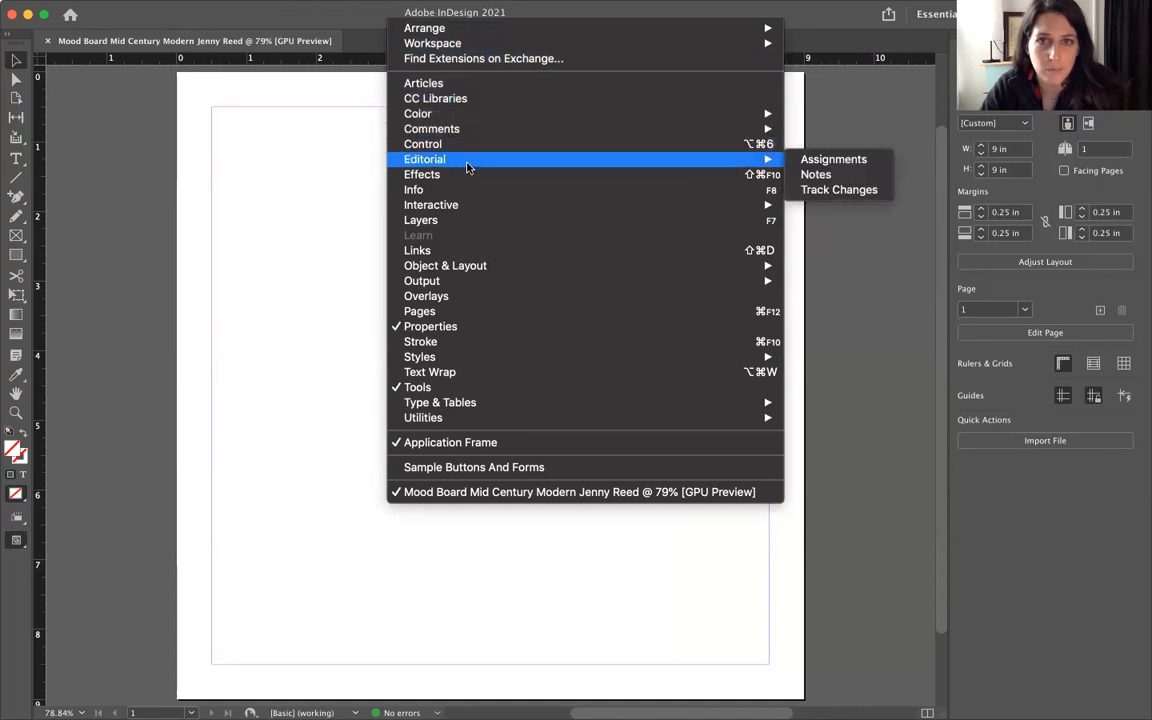
left_click(334, 213)
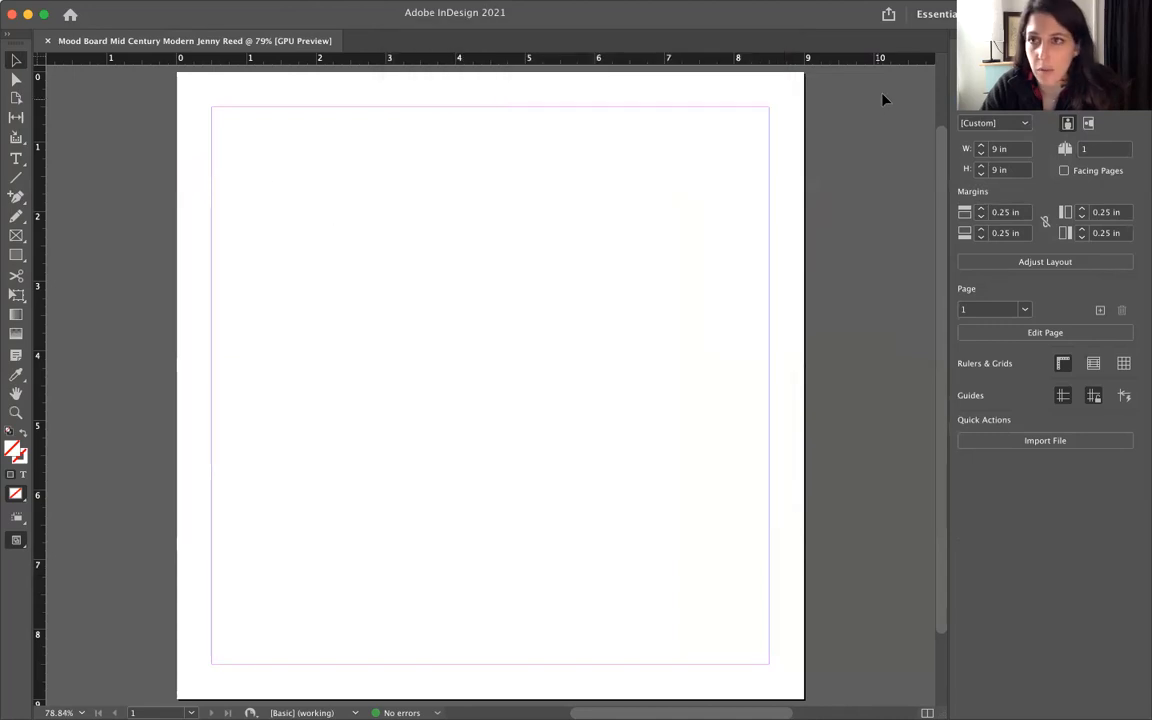
Step: Return to the Typography workspace
left_click(937, 14)
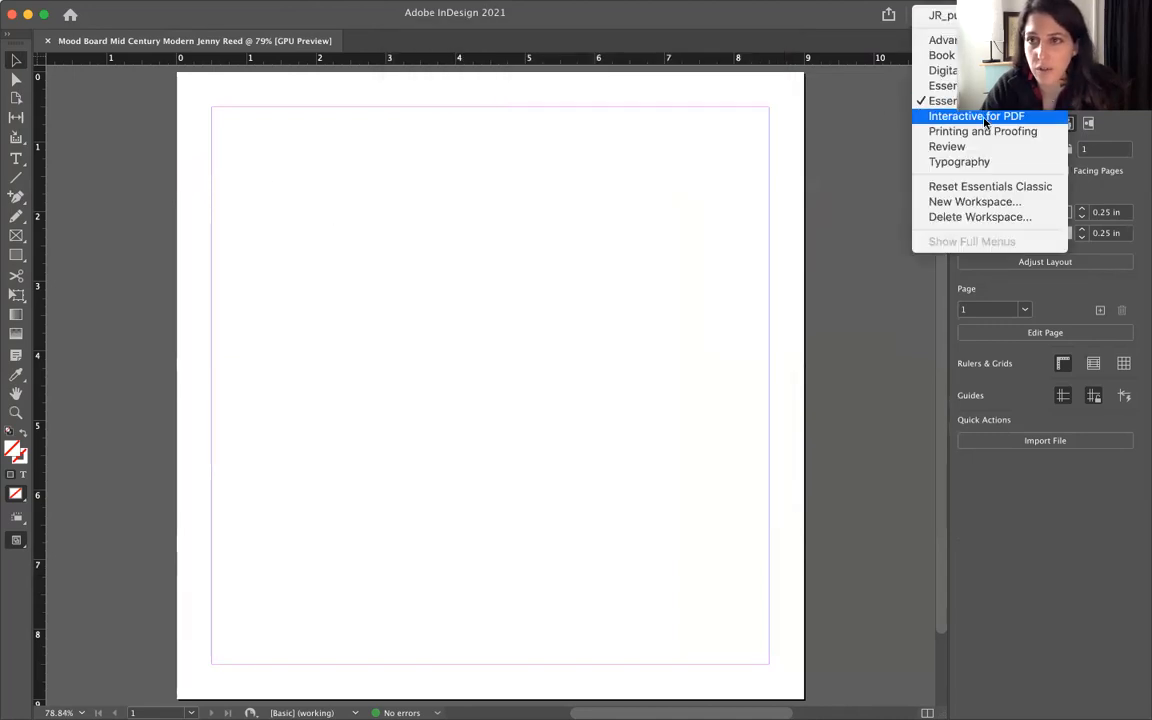
left_click(977, 162)
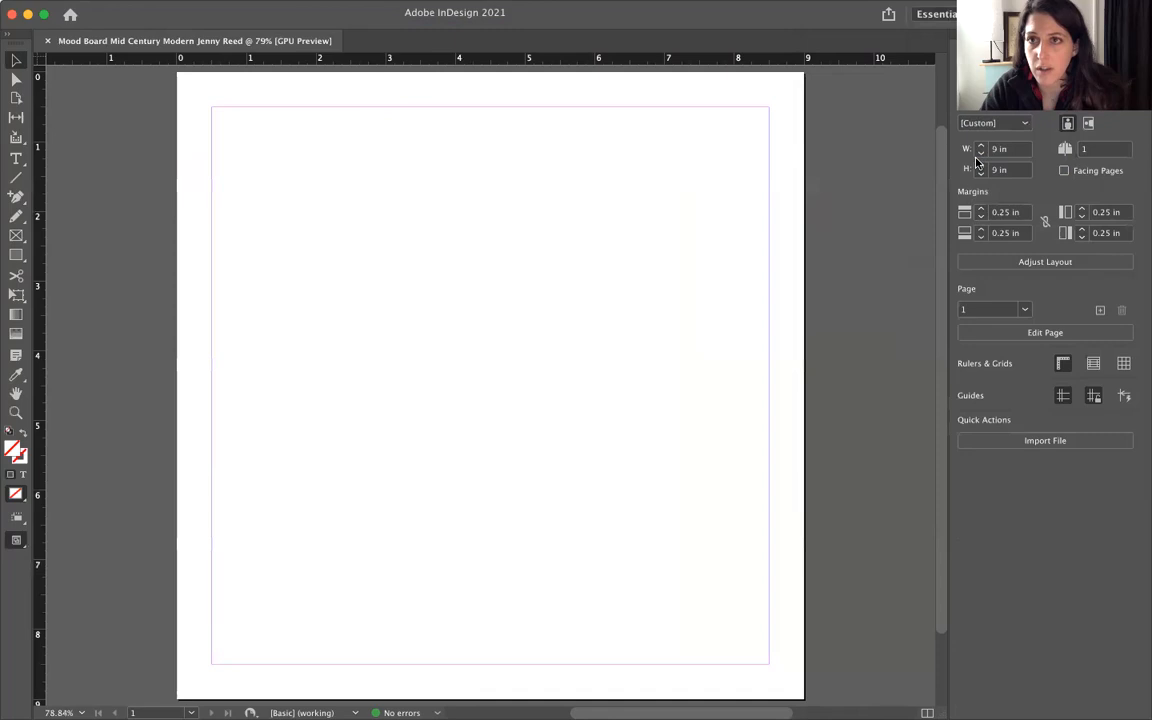
left_click(950, 14)
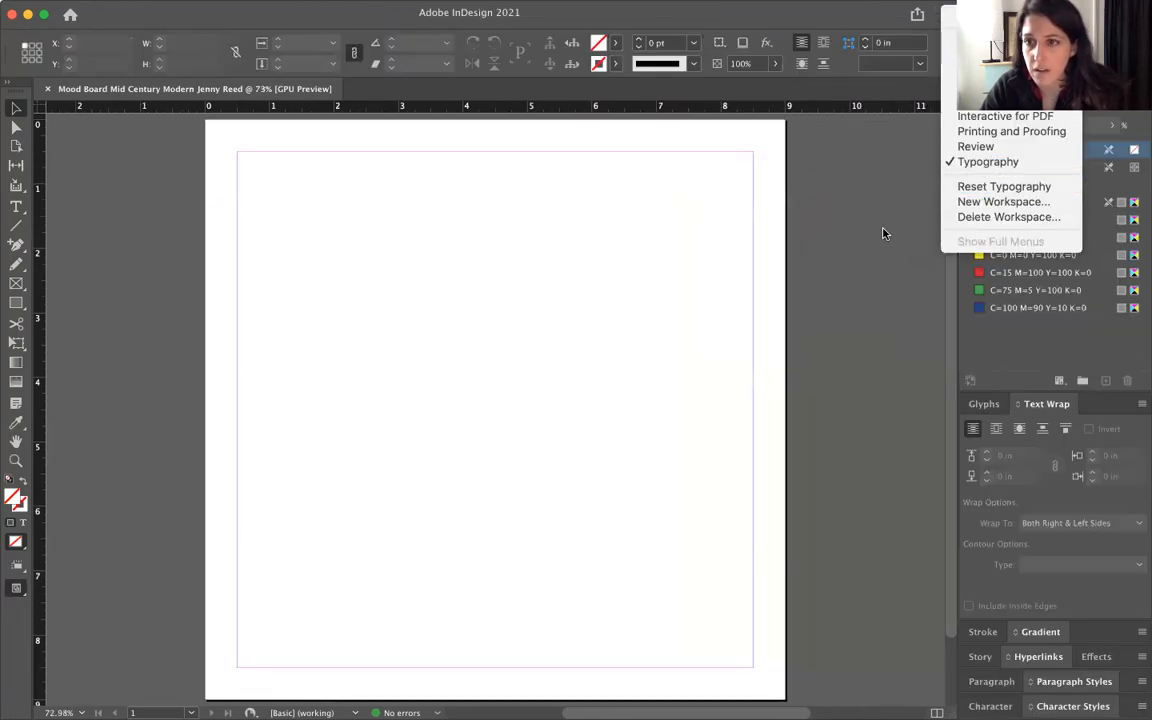
left_click(883, 235)
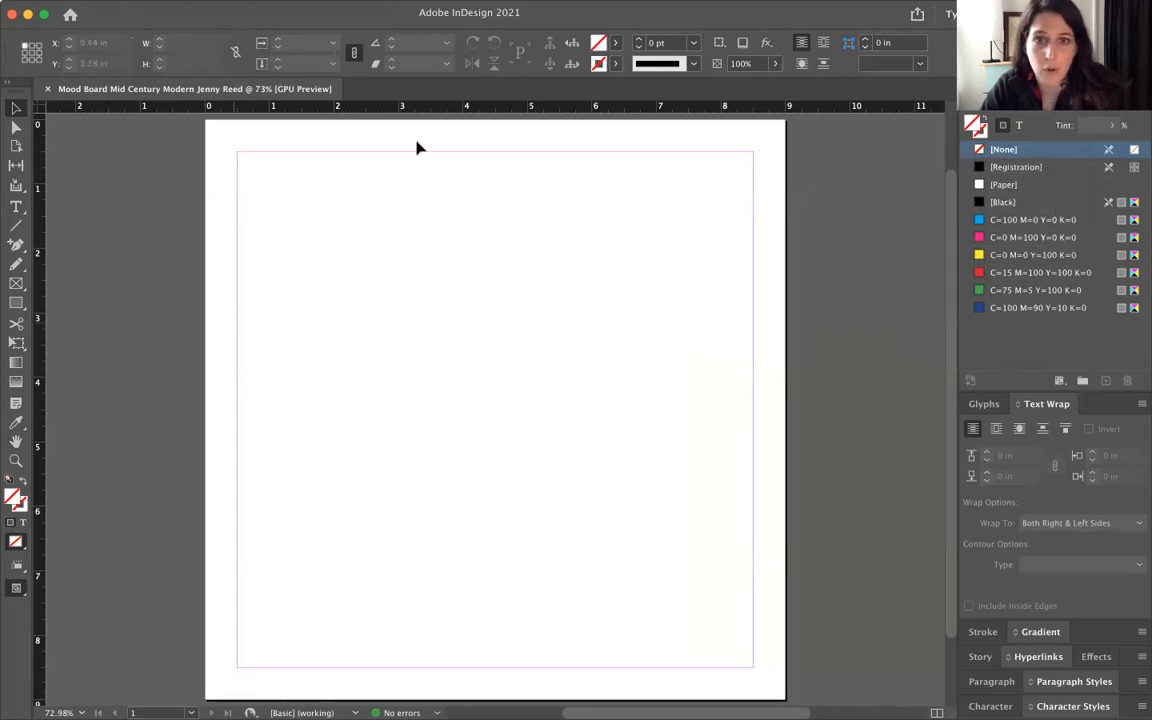
Step: Add five new pages after page 1 of the mood board document
left_click(978, 101)
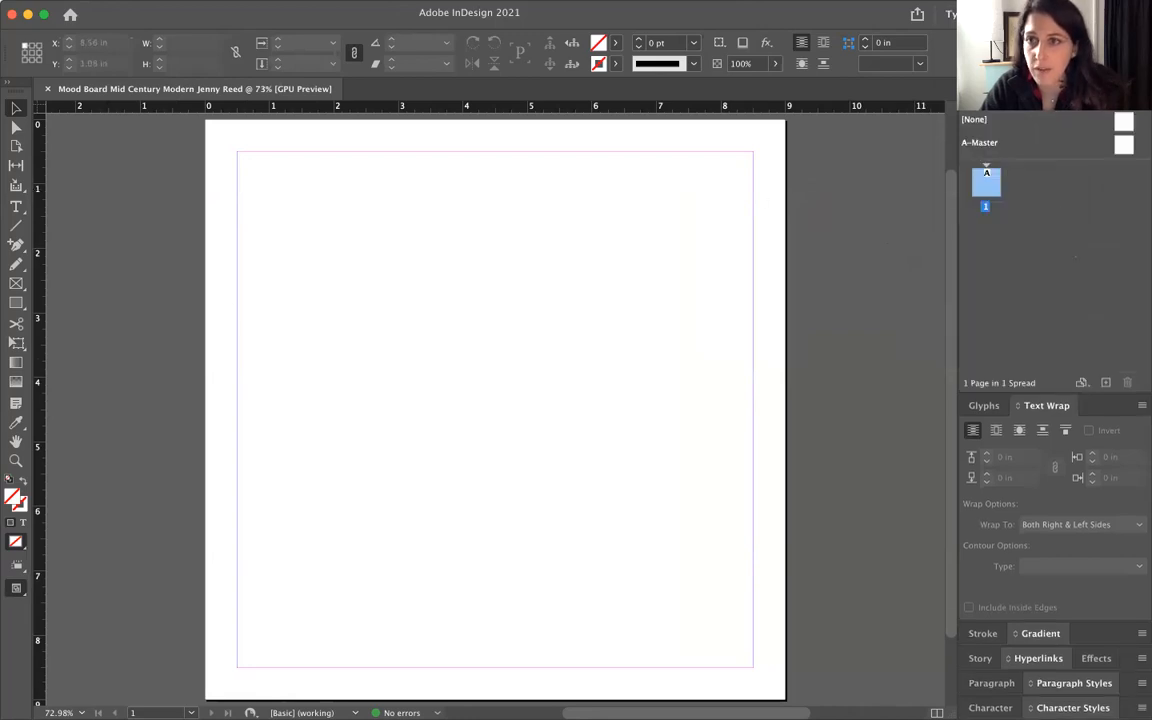
left_click(1022, 101)
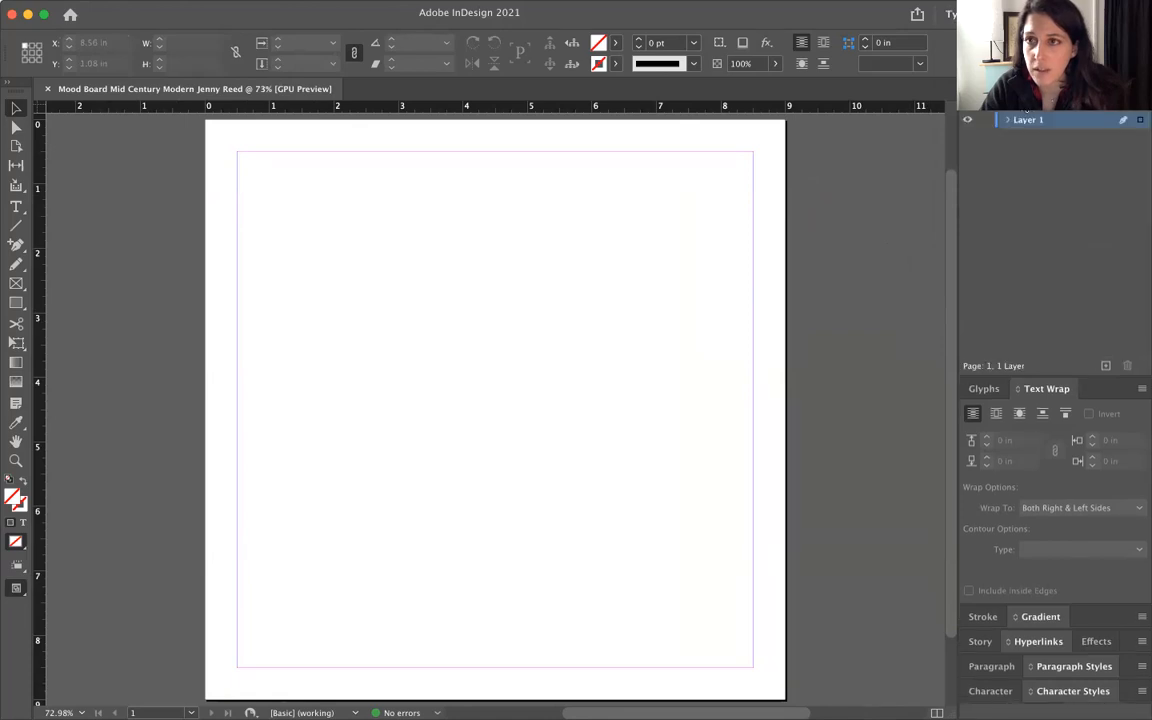
left_click(978, 101)
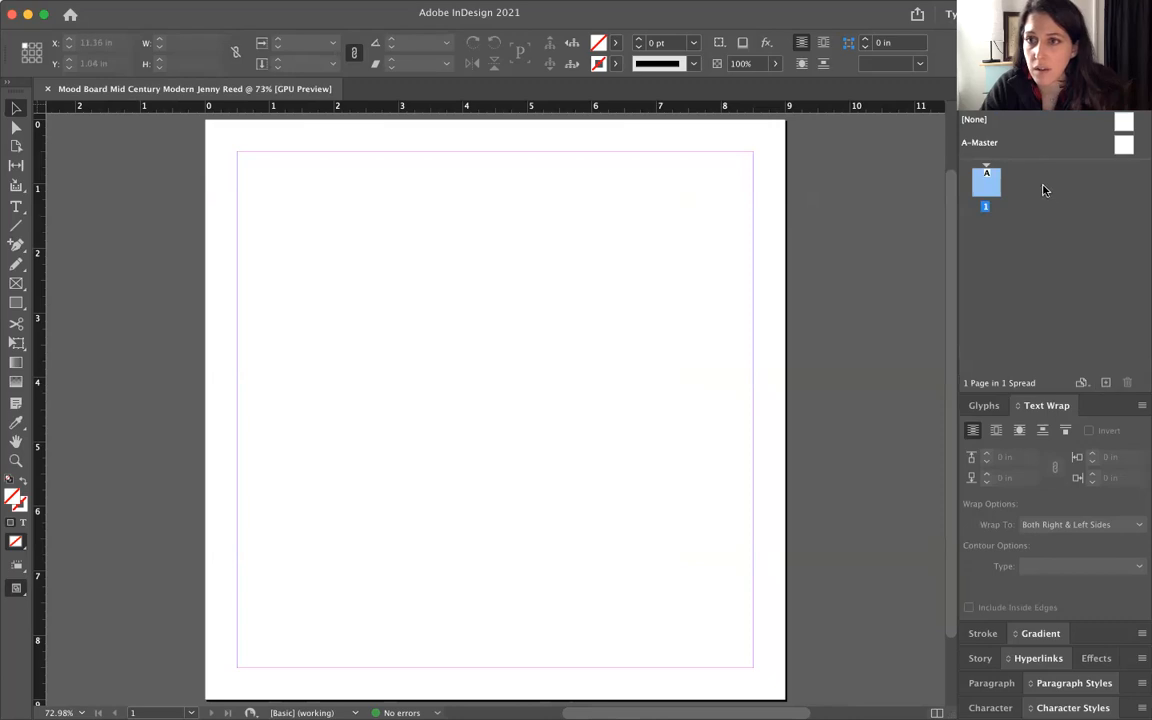
left_click(1105, 384)
left_click(1105, 384)
left_click(1105, 384)
left_click(1105, 384)
left_click(1105, 384)
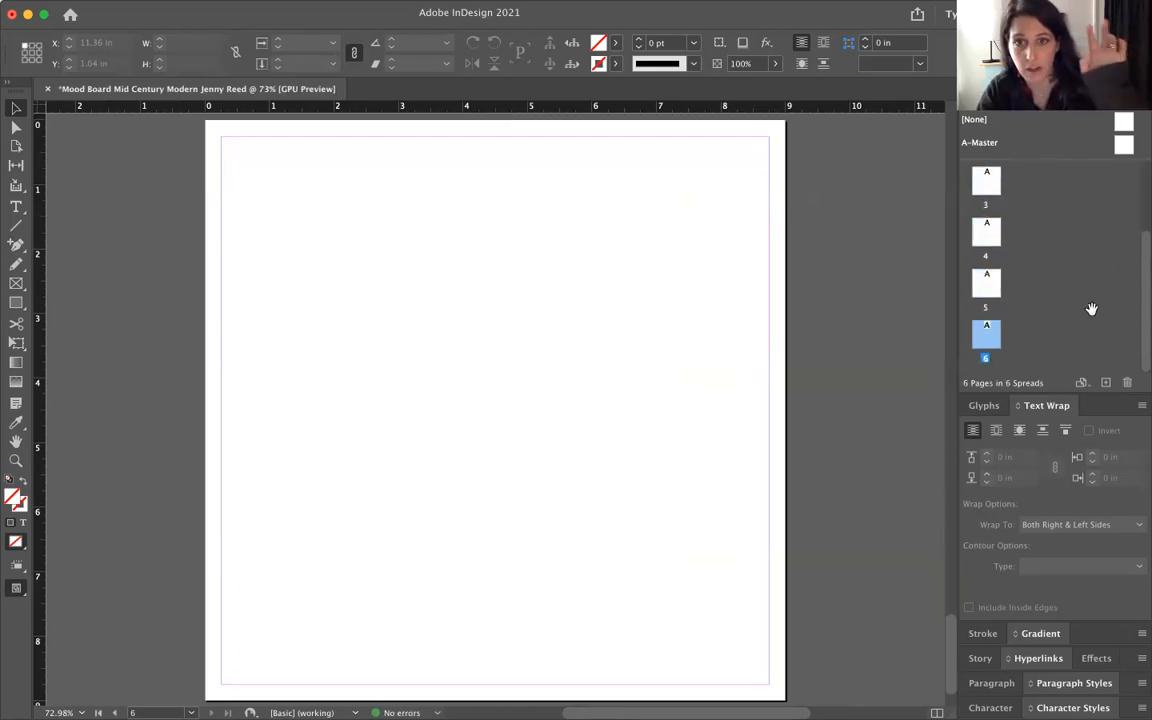
Step: Undo the five page additions
key("super+z")
key("super+z")
key("super+z")
key("super+z")
key("super+z")
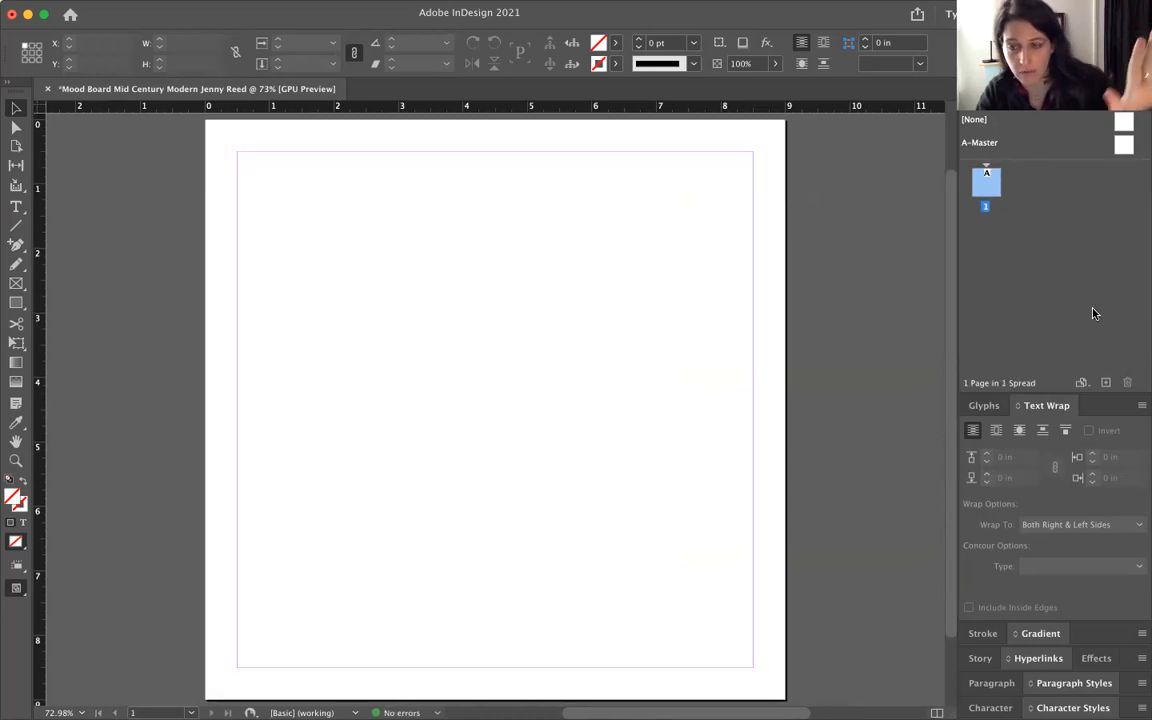
Step: Redo the five undone page additions
key("super+shift+z")
key("super+shift+z")
key("super+shift+z")
key("super+shift+z")
key("super+shift+z")
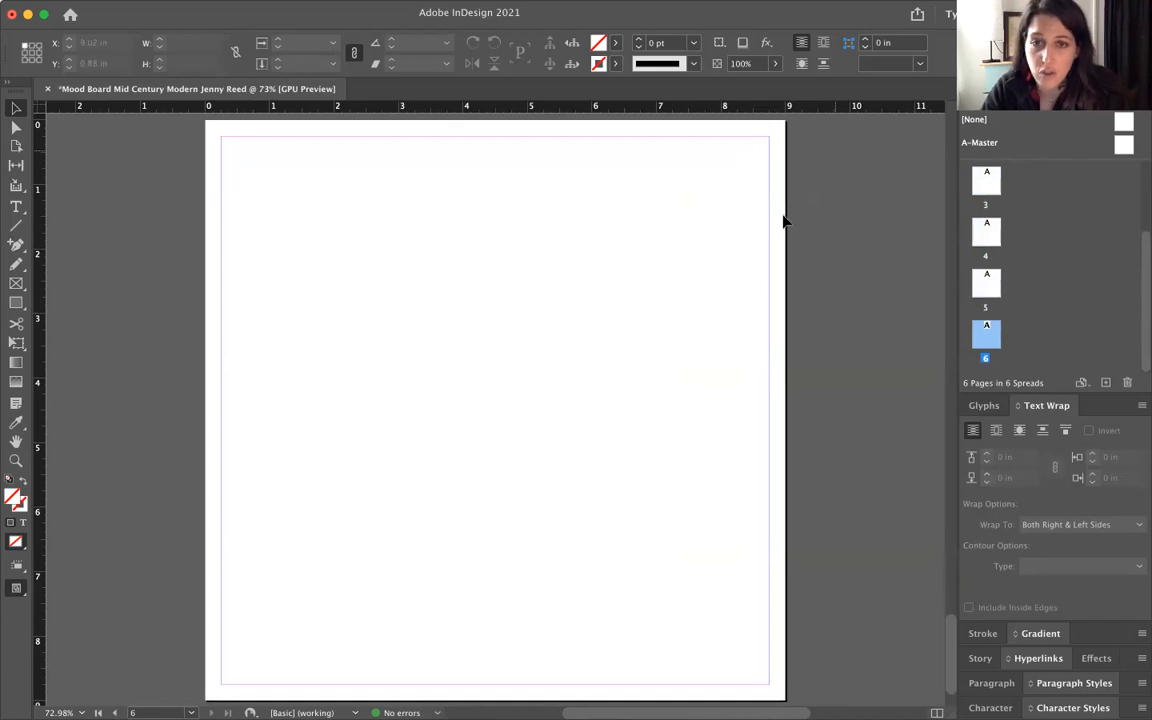
Step: Delete pages 6 through 2, leaving only page 1 in the document
left_click(1126, 384)
left_click(1126, 384)
left_click(1126, 384)
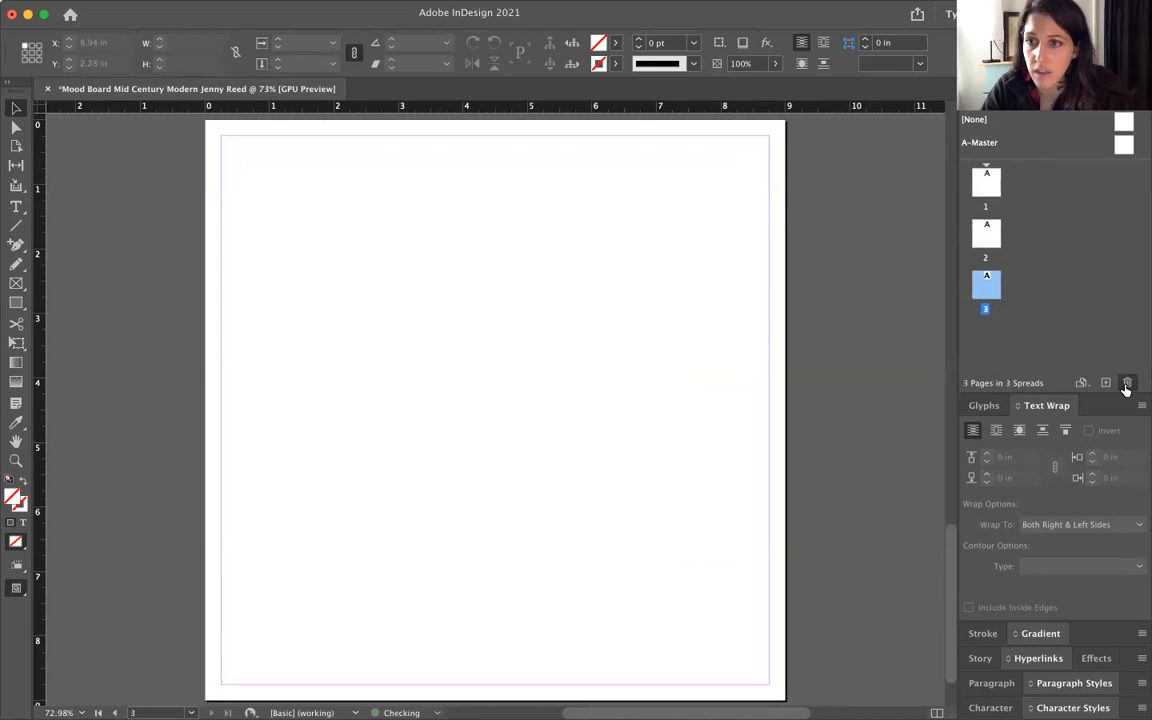
left_click(1126, 384)
left_click(1126, 384)
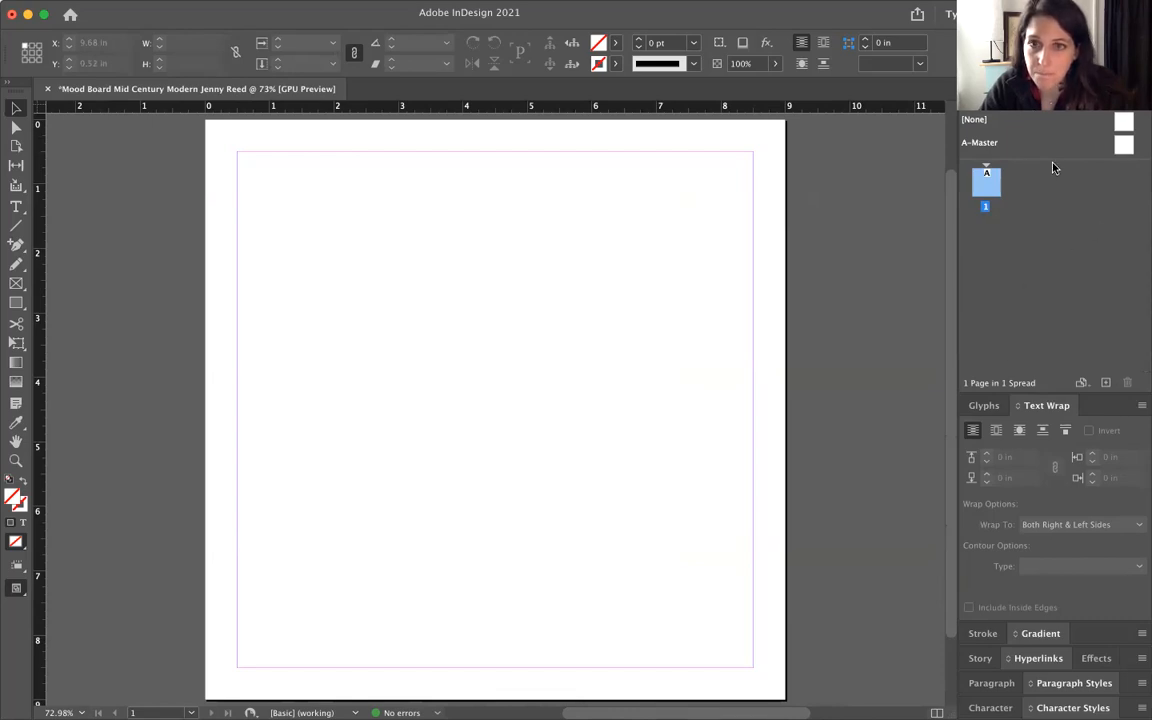
Step: View the document's layers, its color swatches and the CC Libraries assets in turn
left_click(1036, 104)
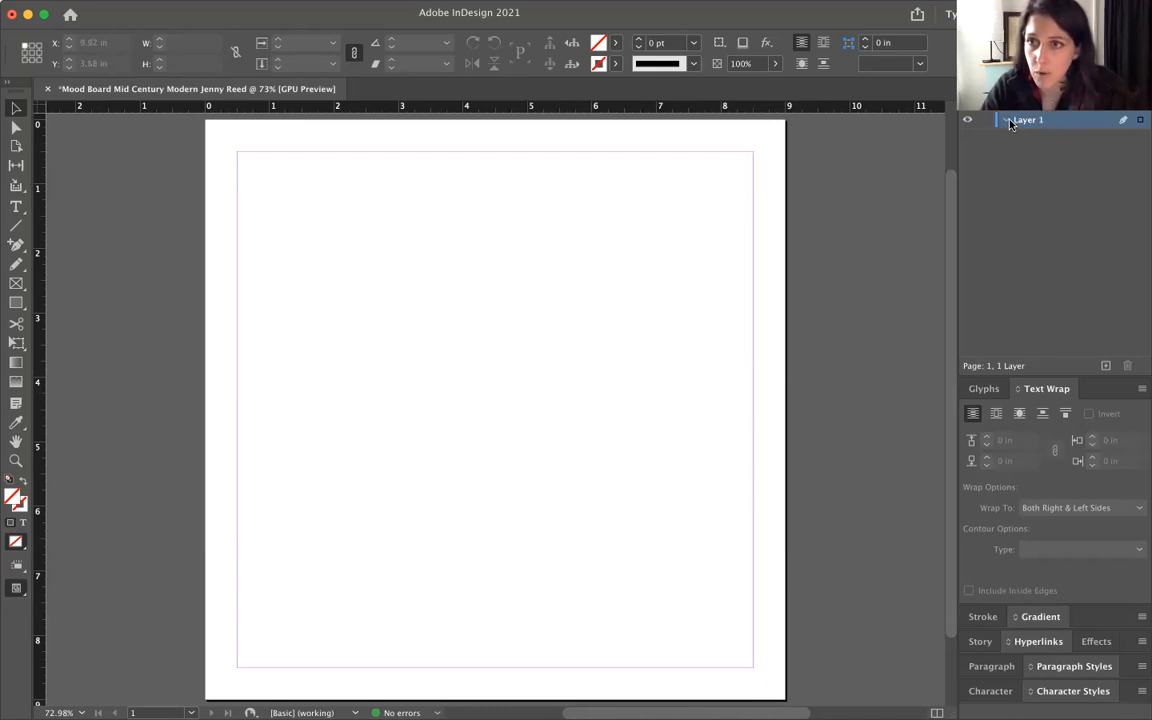
left_click(1070, 103)
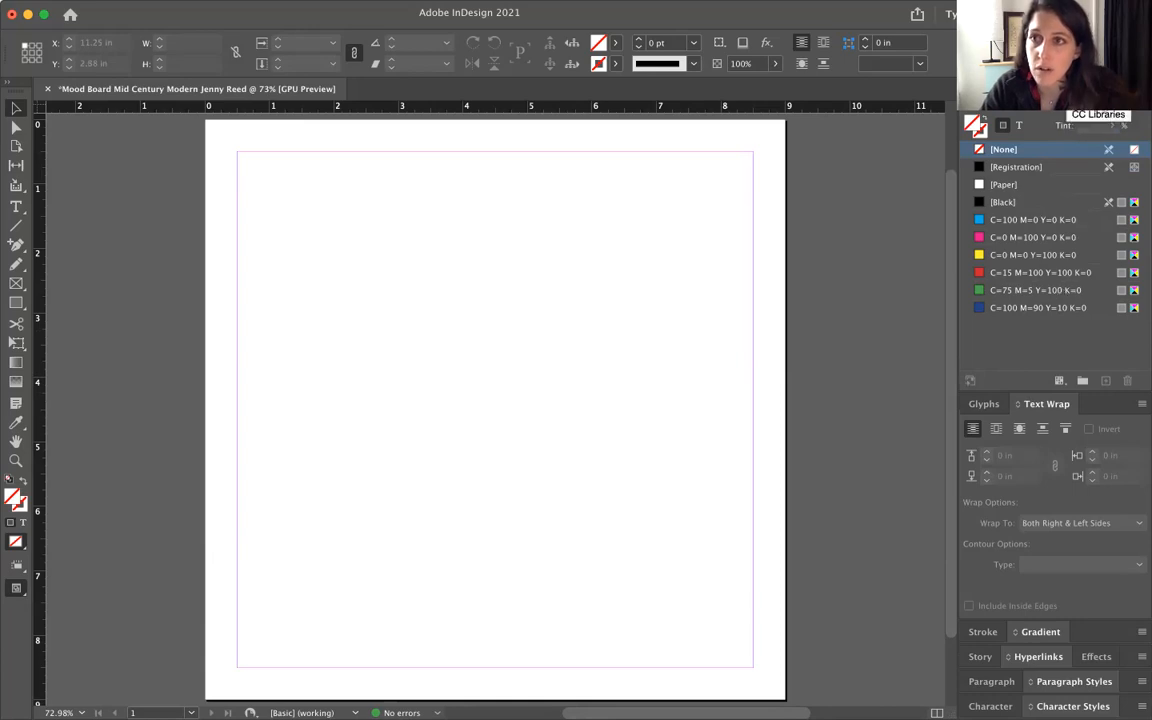
left_click(1088, 101)
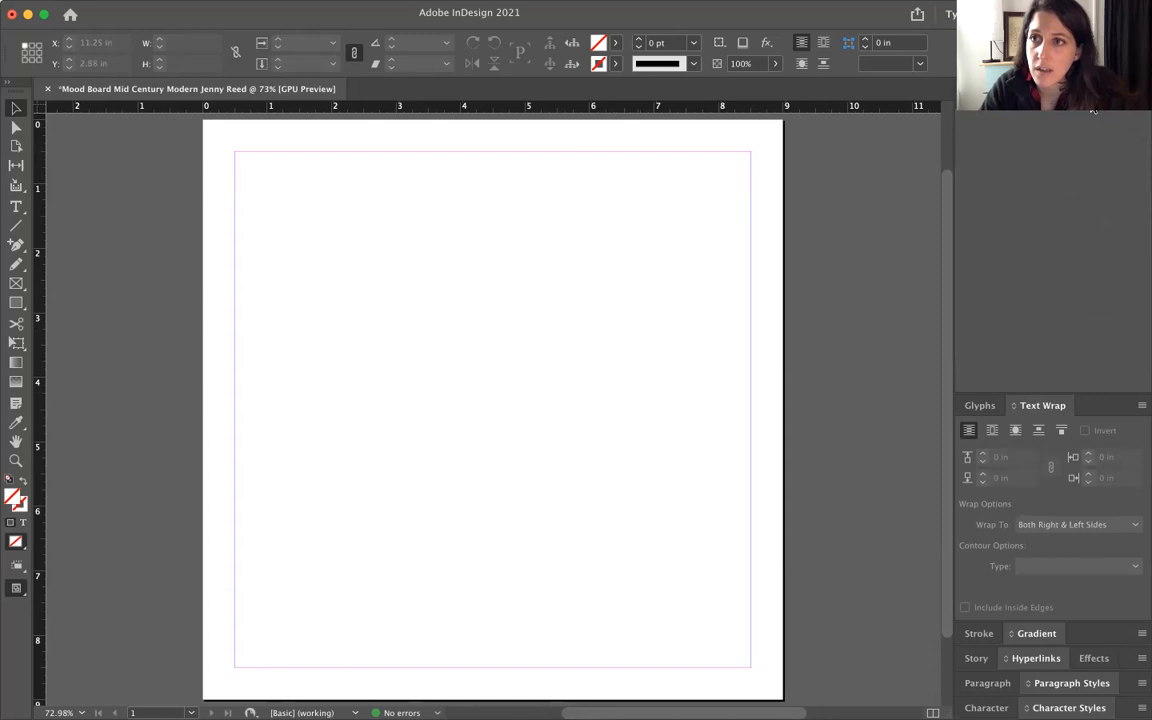
Step: Reduce the application window from full size, widen it slightly, and browse the YSM colors in My Library
left_click(43, 15)
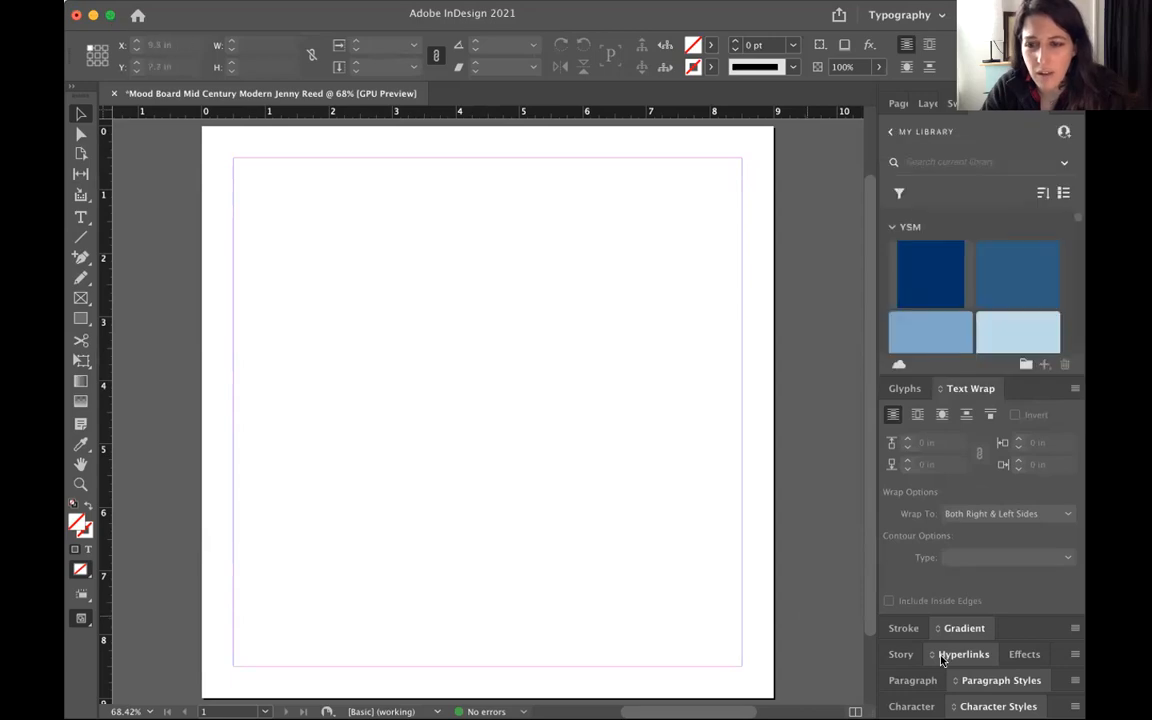
left_click_drag(1084, 717, 1131, 717)
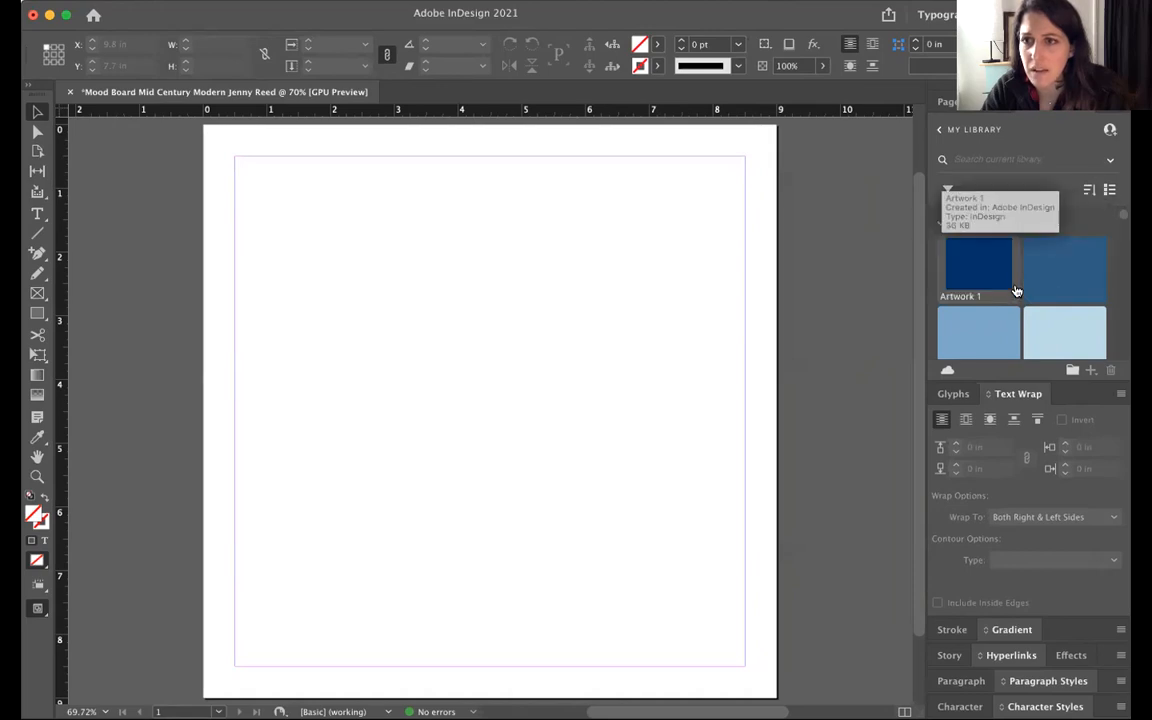
scroll(1040, 285, "down", 4)
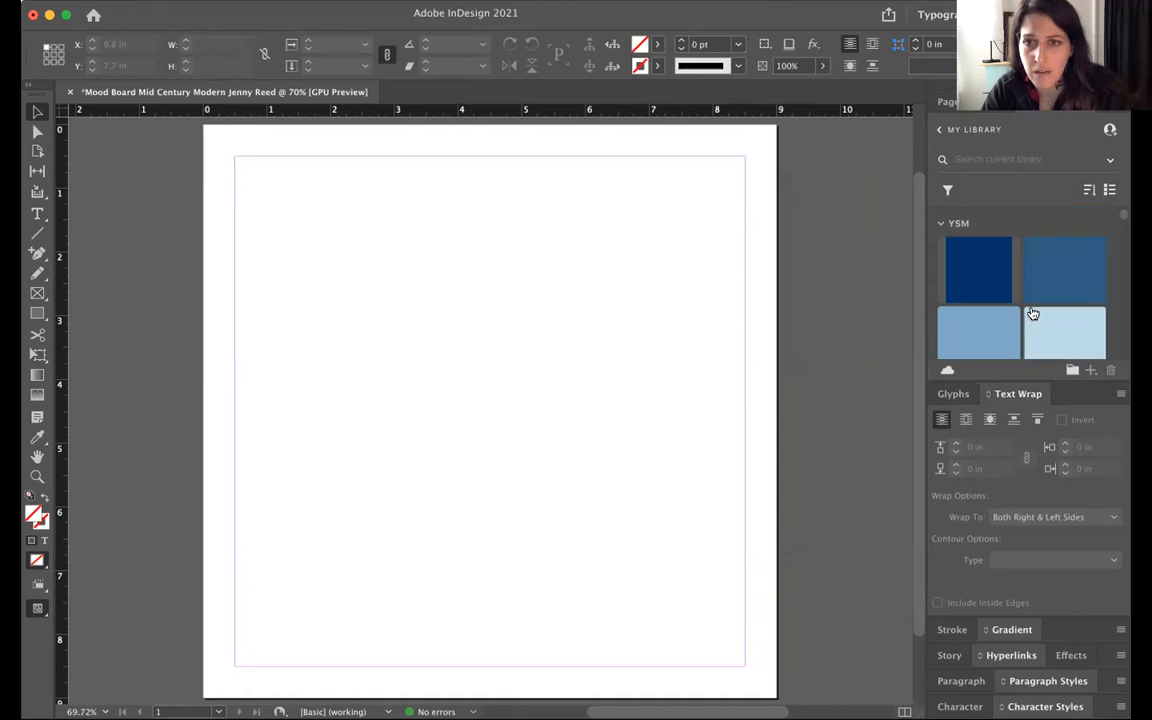
Step: Examine the YSM colors, the Autumn group and the ungrouped color themes such as autumn frost in My Library
scroll(1031, 312, "down", 4)
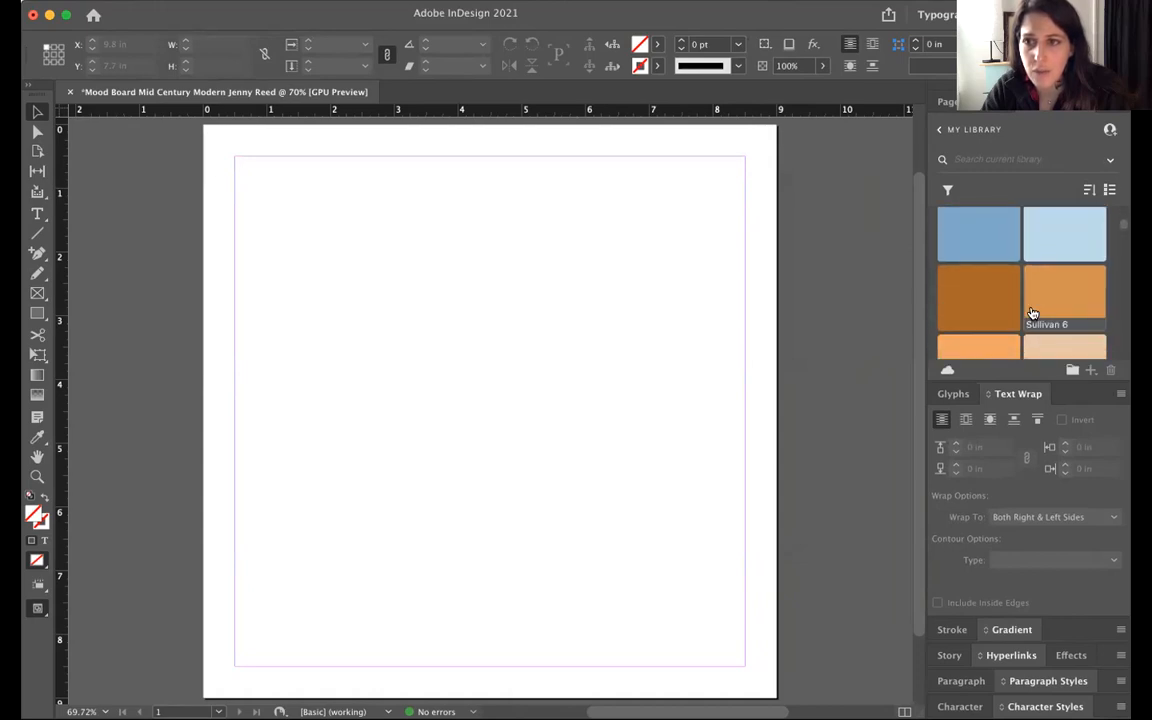
scroll(1028, 290, "up", 4)
scroll(1057, 314, "down", 4)
scroll(1057, 314, "up", 4)
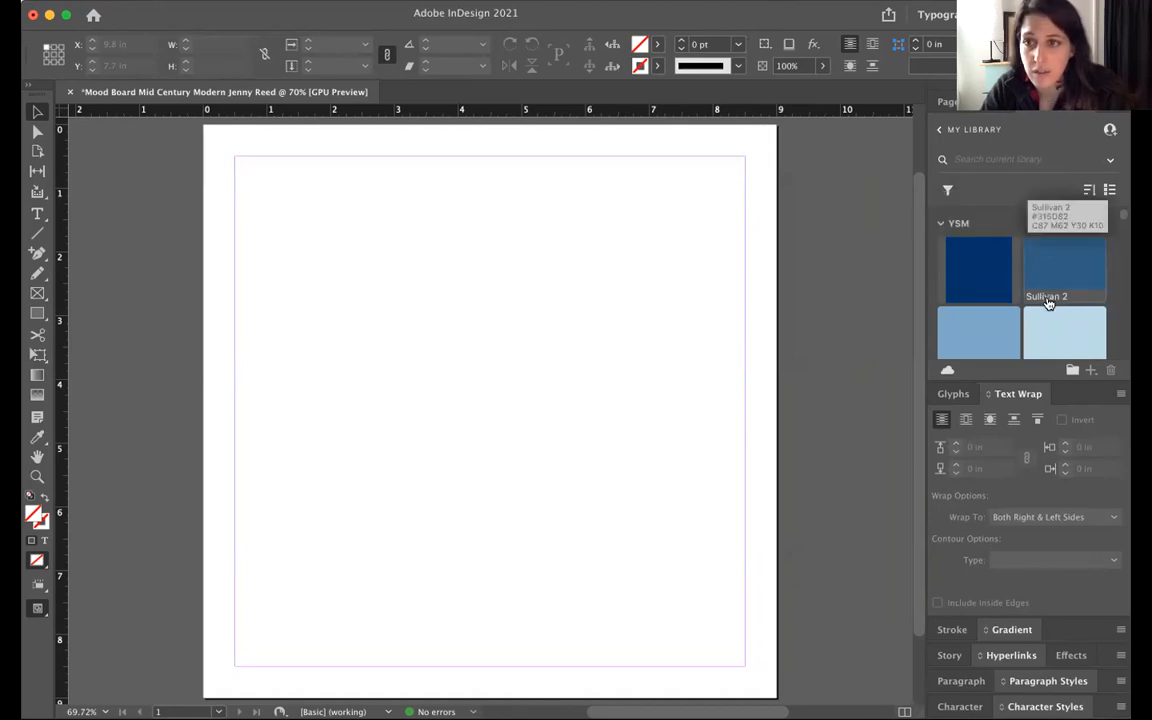
scroll(980, 332, "down", 6)
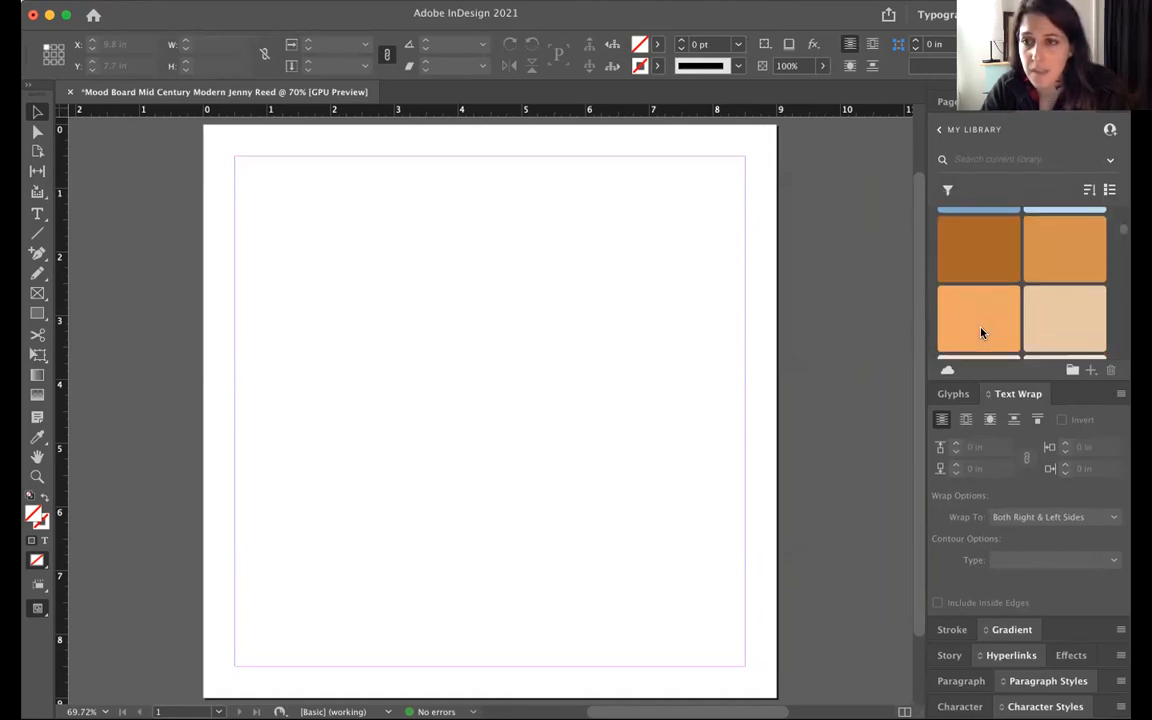
scroll(980, 332, "down", 5)
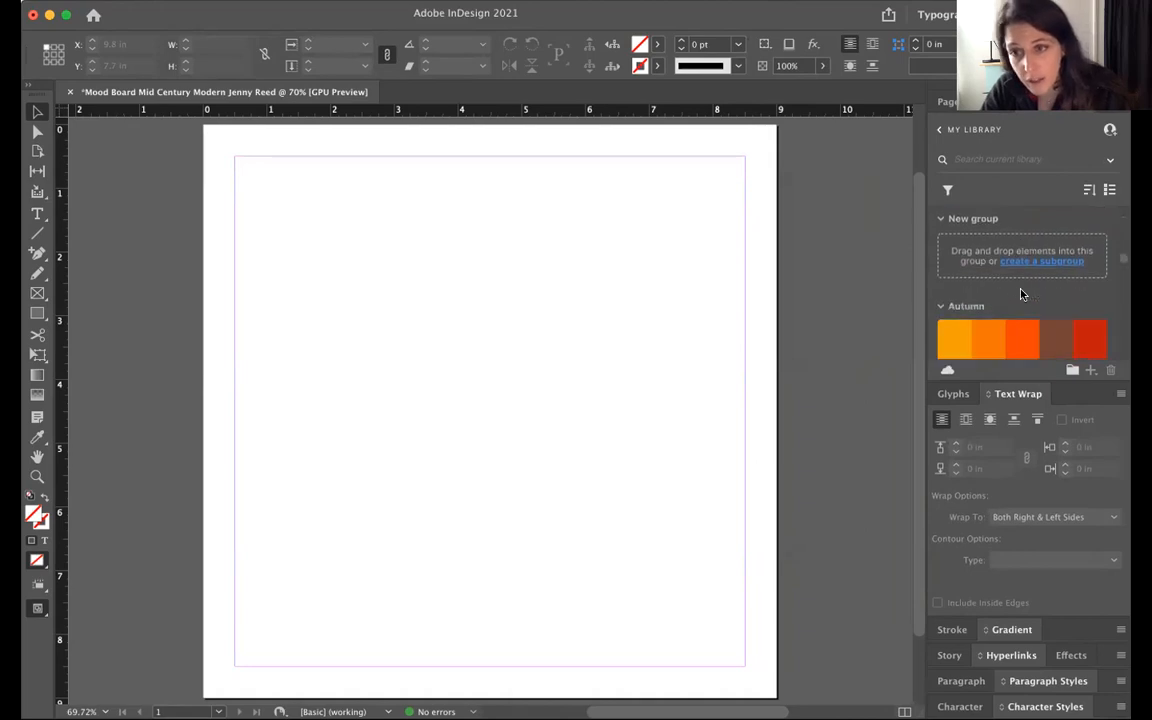
scroll(1021, 293, "down", 5)
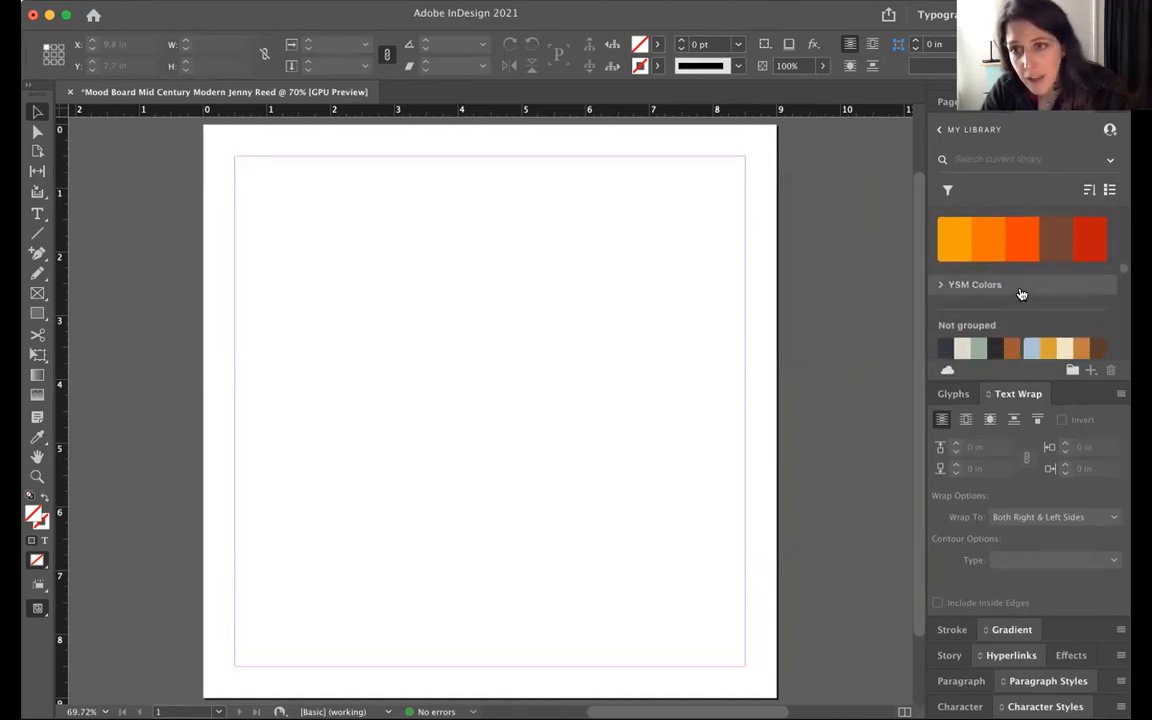
scroll(1005, 310, "down", 4)
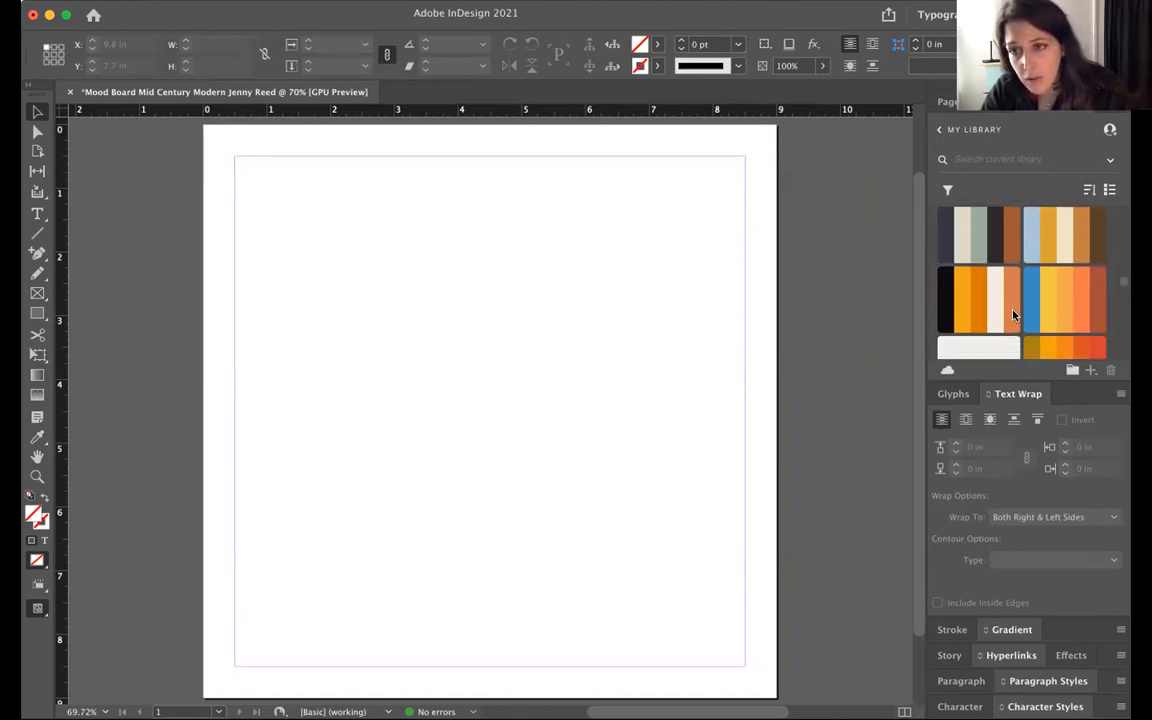
scroll(1052, 268, "up", 2)
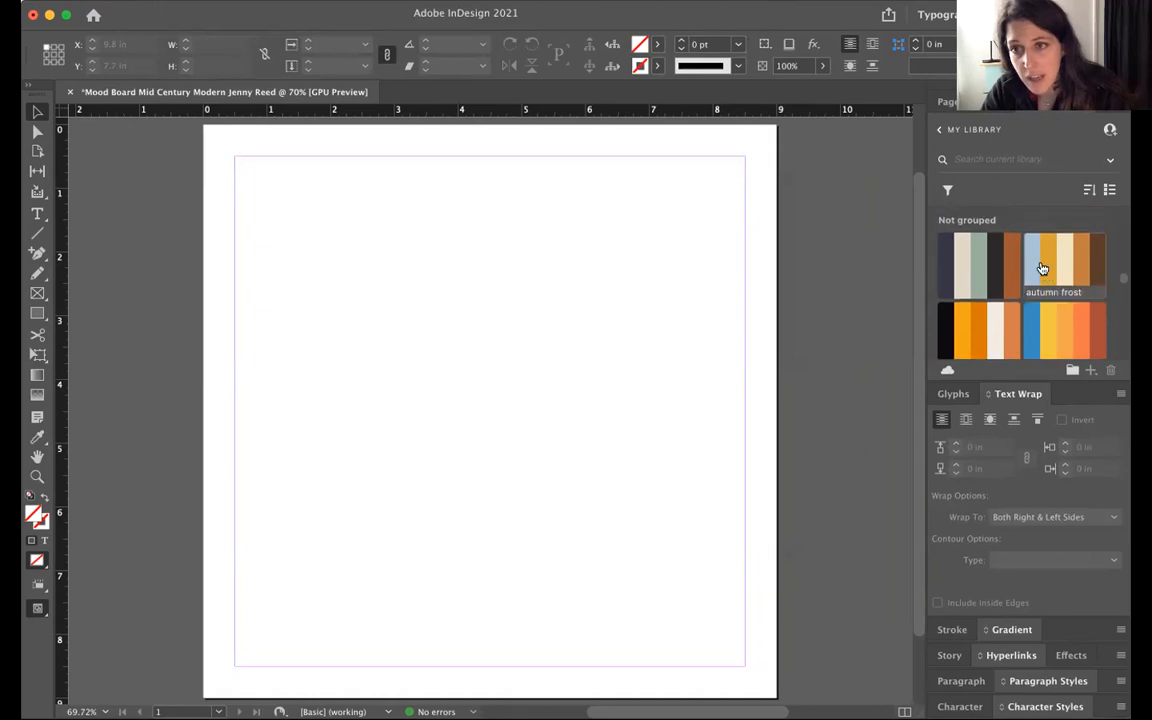
scroll(996, 271, "down", 3)
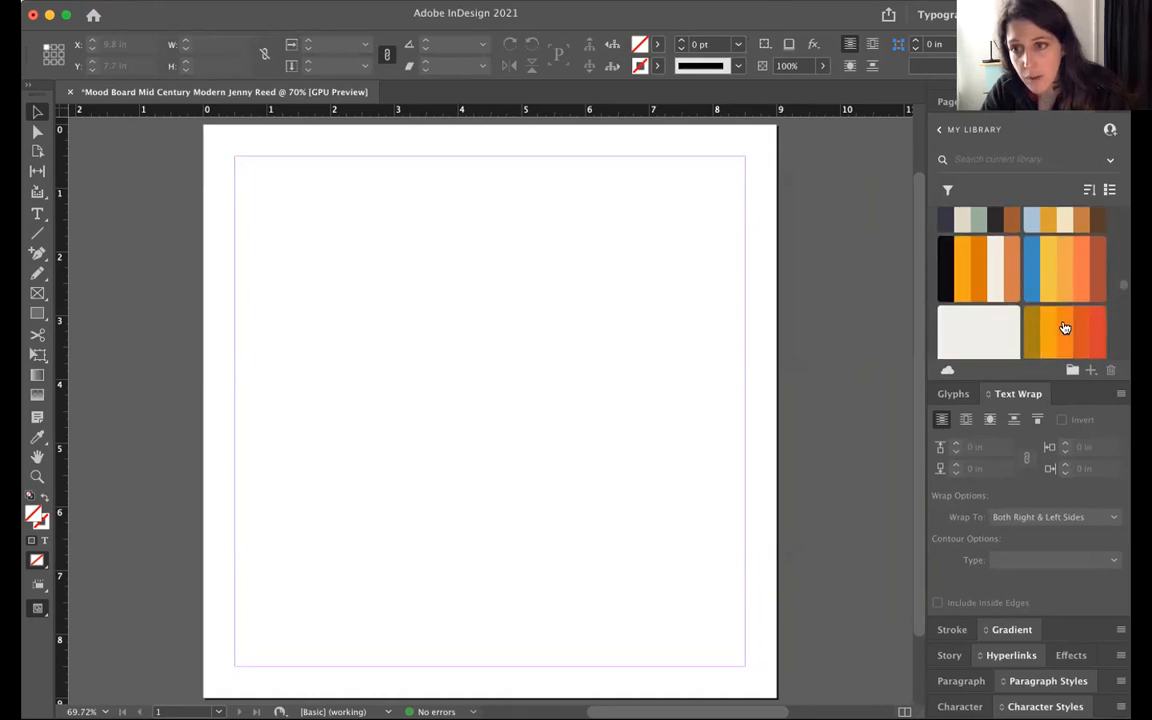
scroll(1060, 310, "up", 6)
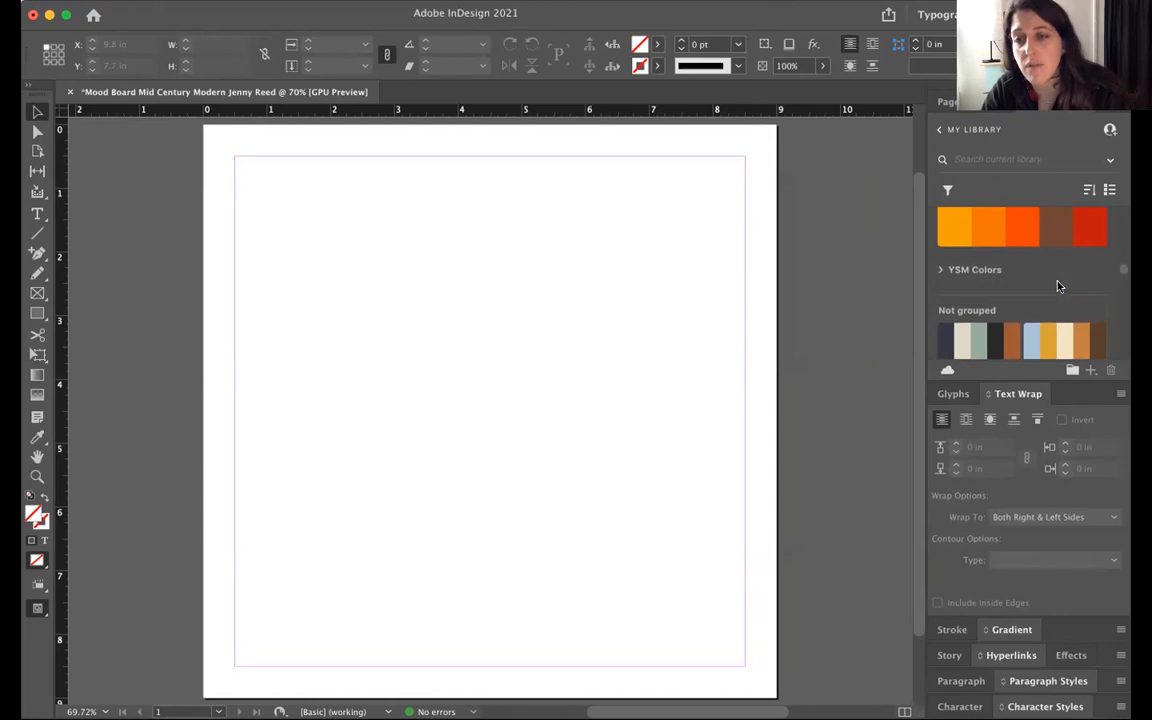
scroll(1060, 287, "up", 7)
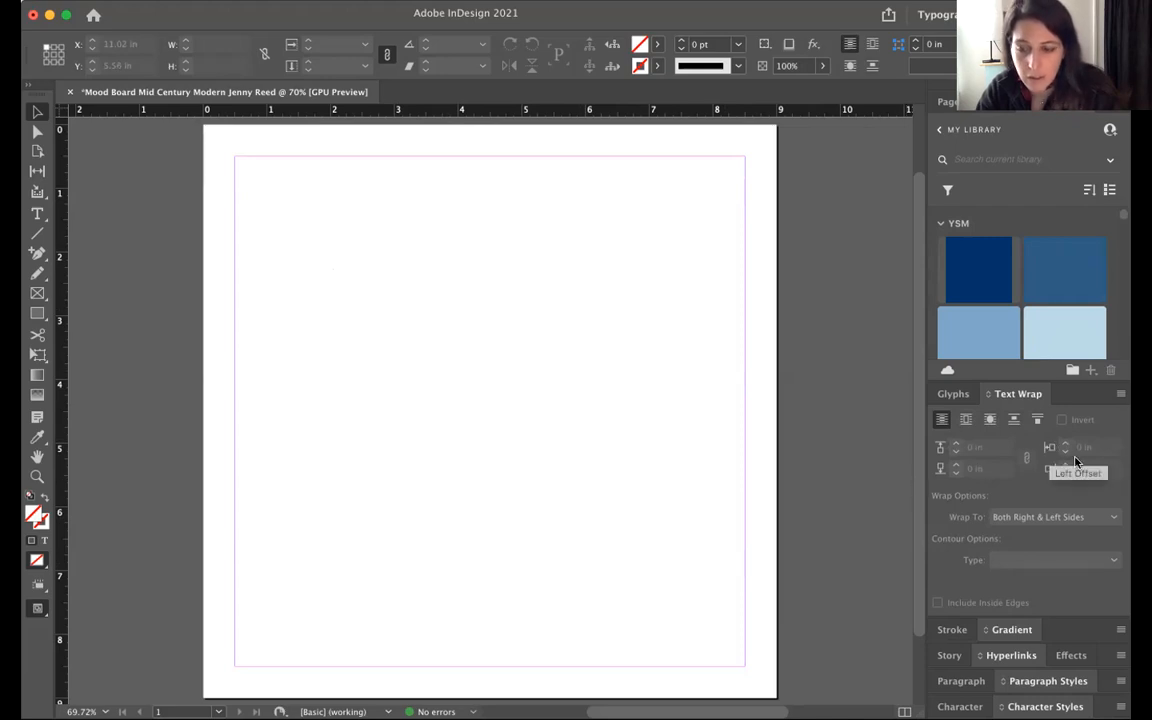
Step: Show the glyphs and the stroke settings, and draw a rectangle about 3.3 in wide and 3.4 in high on the page
left_click(956, 396)
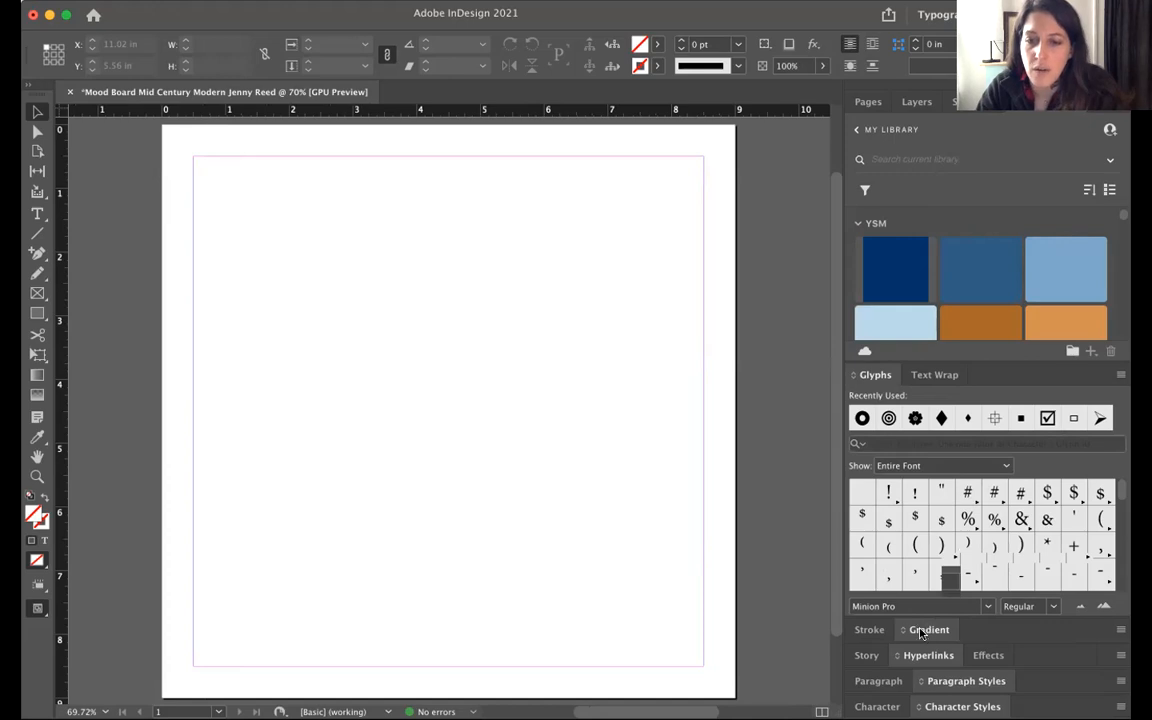
left_click(869, 629)
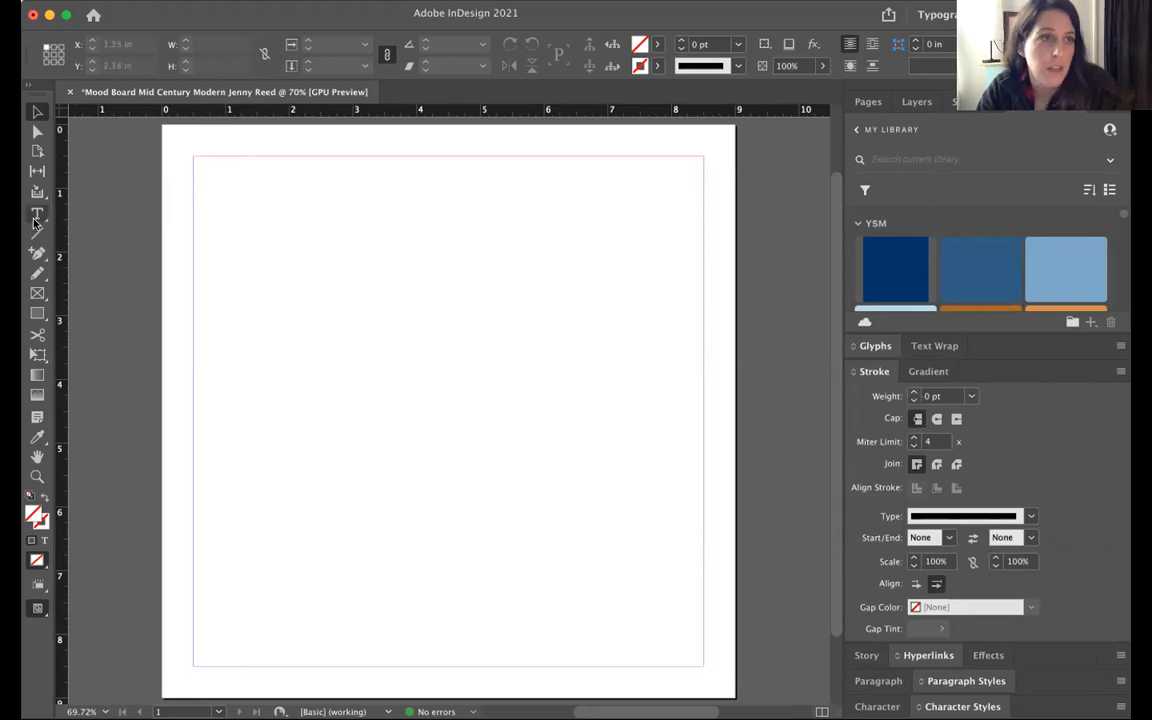
left_click(37, 312)
left_click_drag(240, 242, 453, 461)
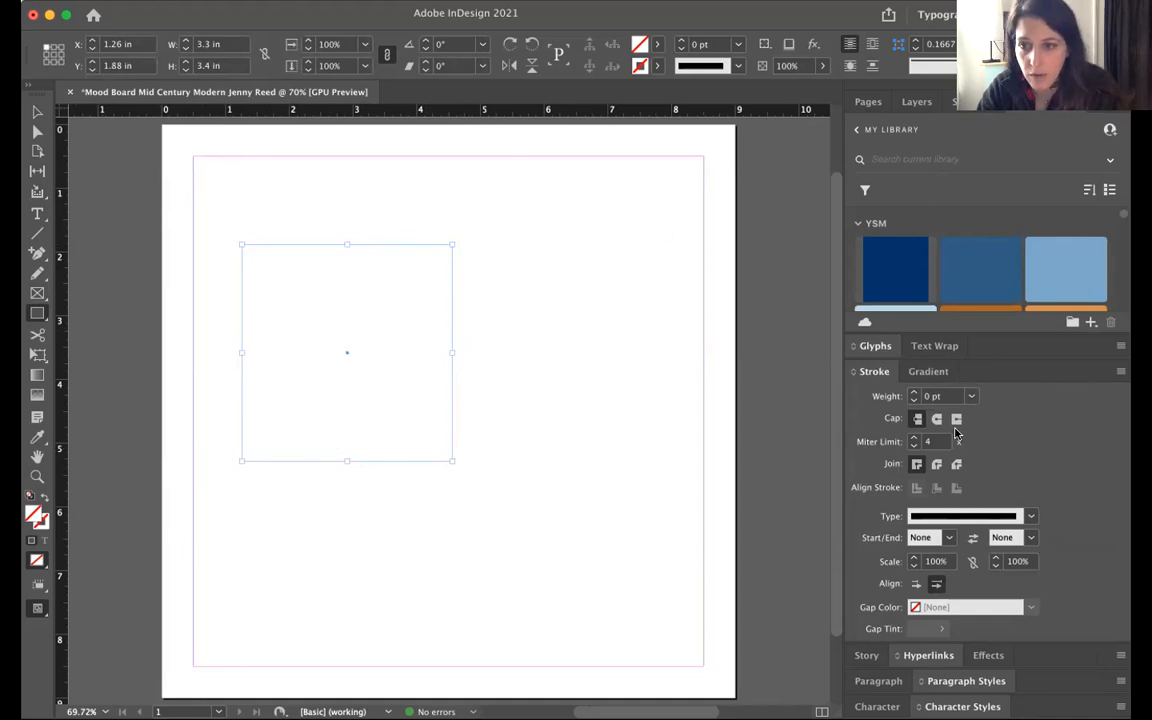
Step: Raise the rectangle's stroke weight to 4 pt in single steps, and set it to exactly 2.25 pt
left_click(912, 393)
left_click(912, 394)
left_click(912, 394)
left_click(912, 394)
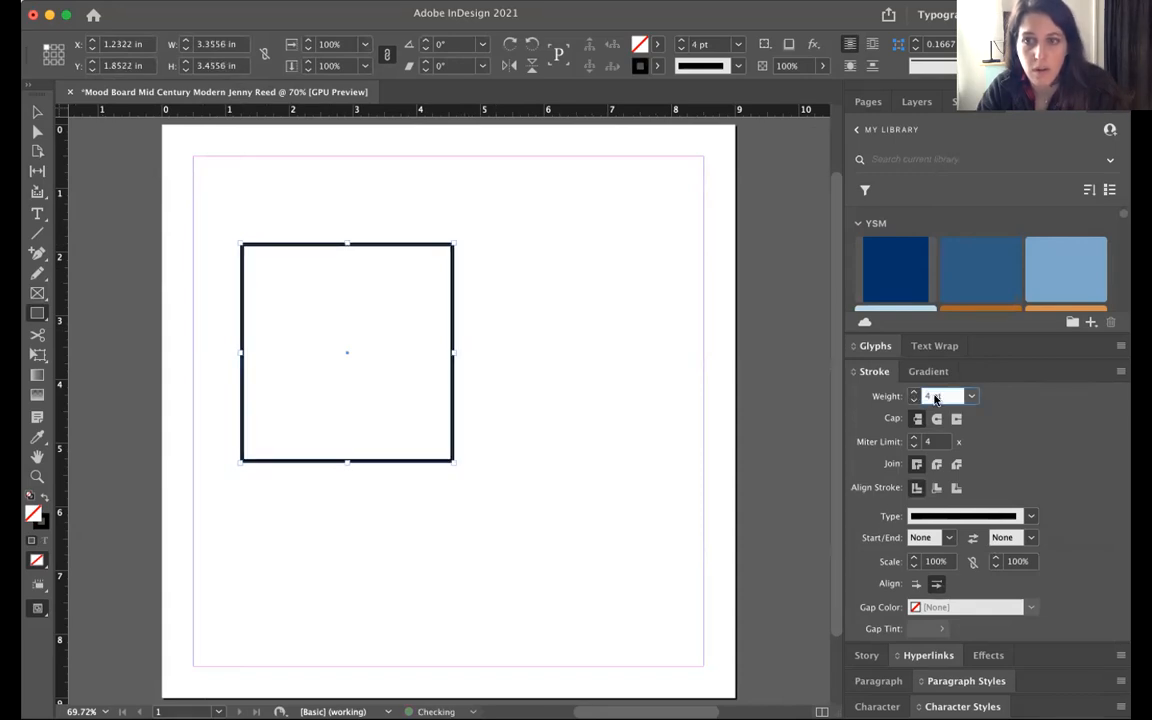
double_click(952, 397)
type("2.25")
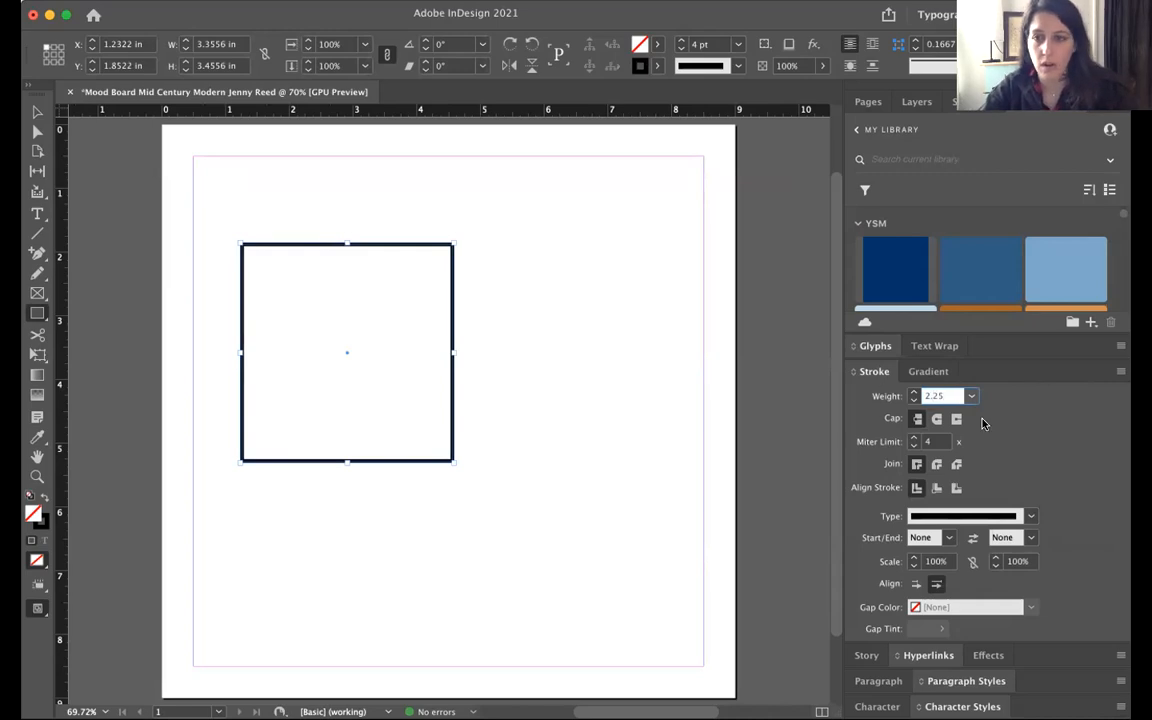
key("Tab")
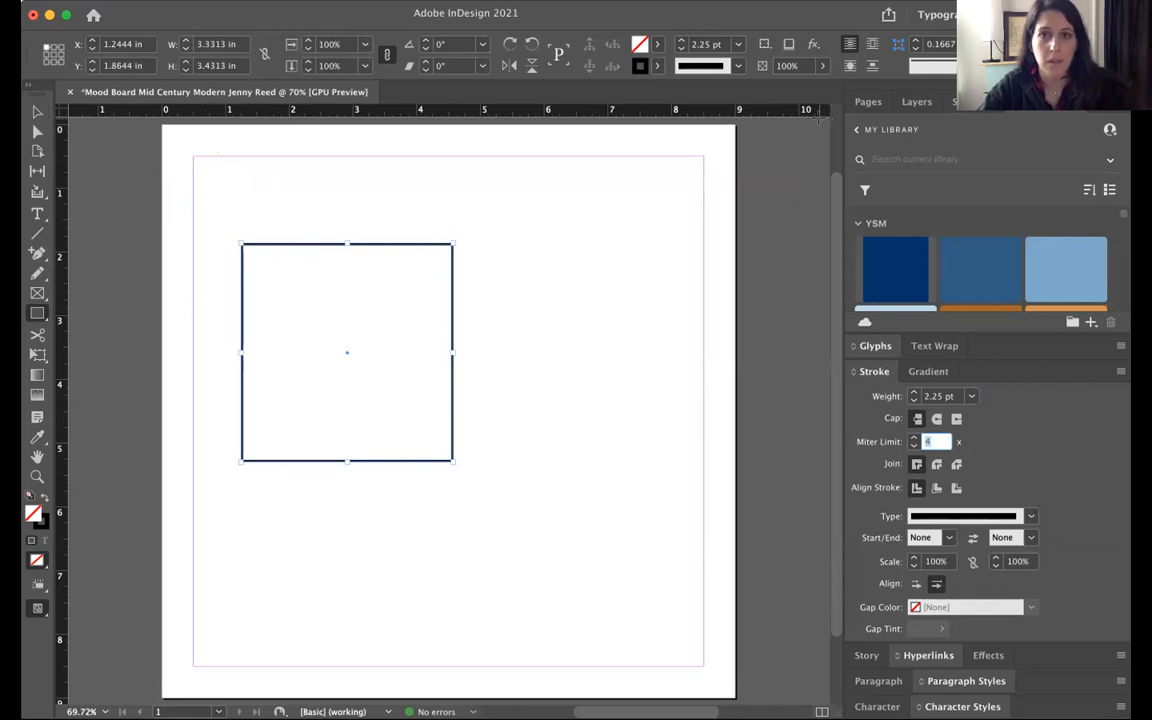
Step: Change the rectangle's stroke type to Dotted, deselect it, and preview the page without guides or frame edges
left_click(736, 66)
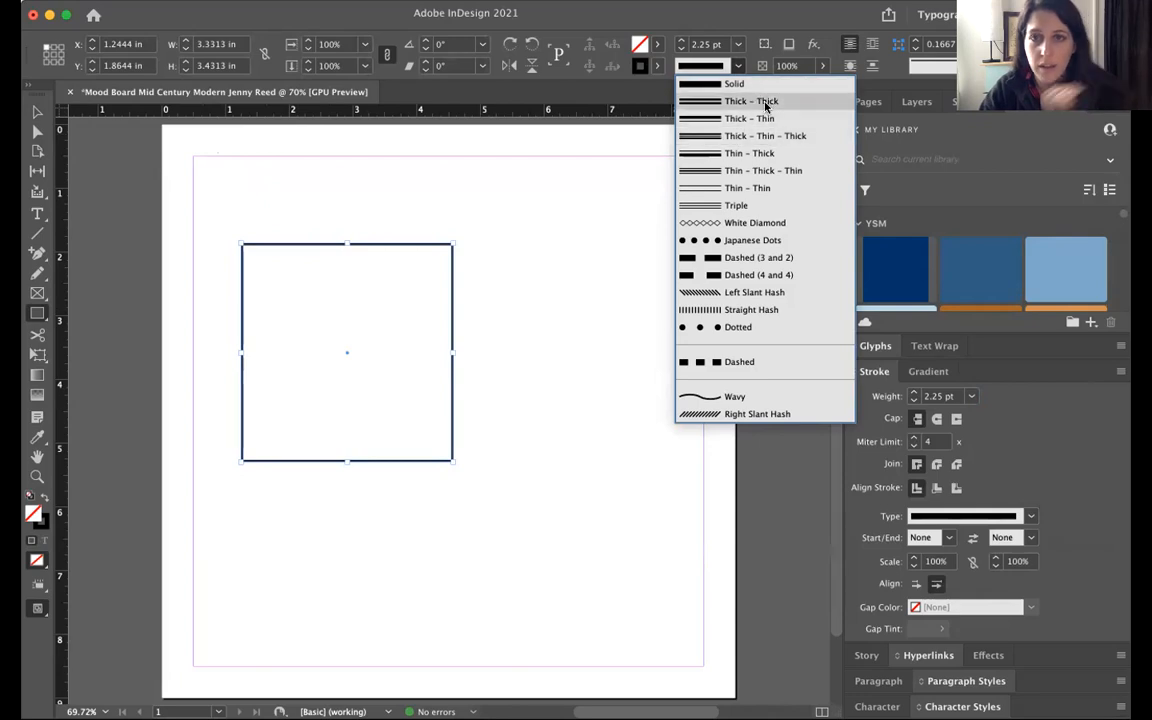
left_click(760, 327)
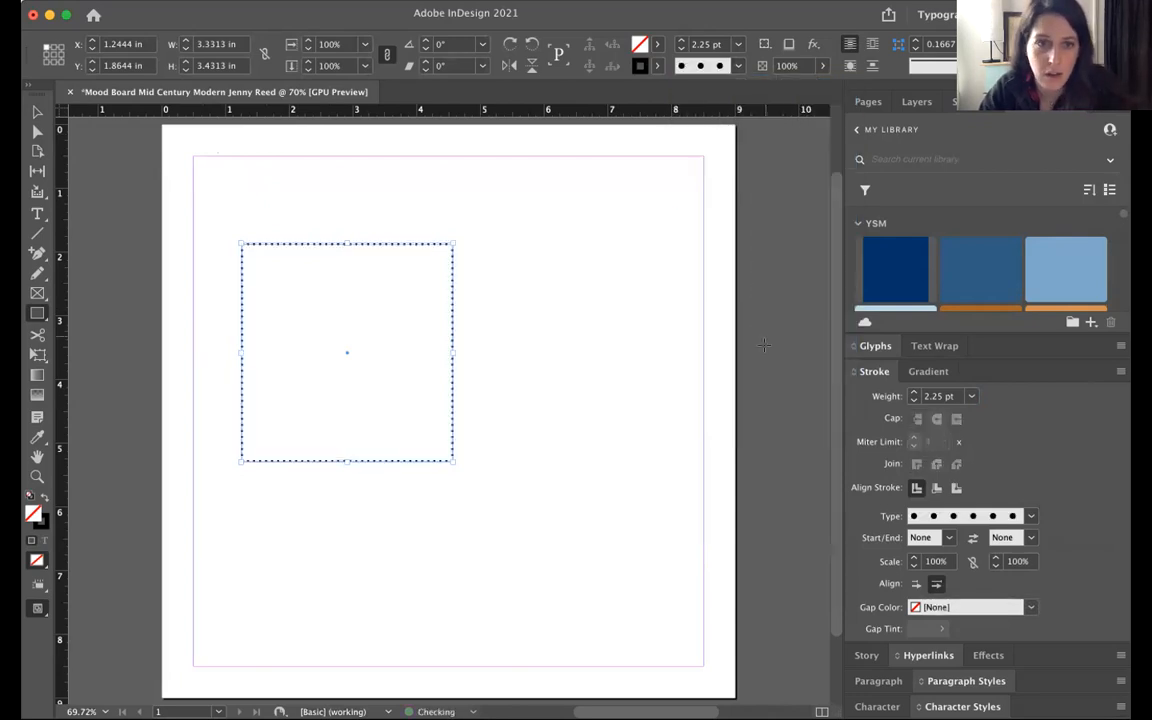
left_click(497, 430)
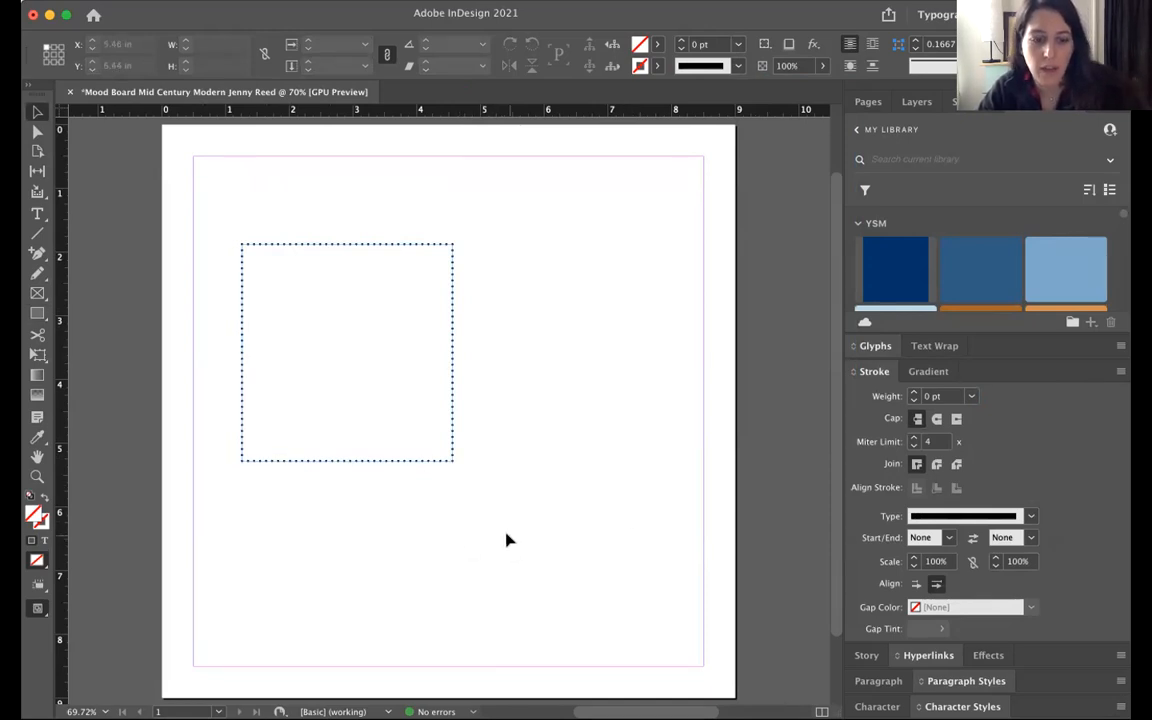
key("super+semicolon")
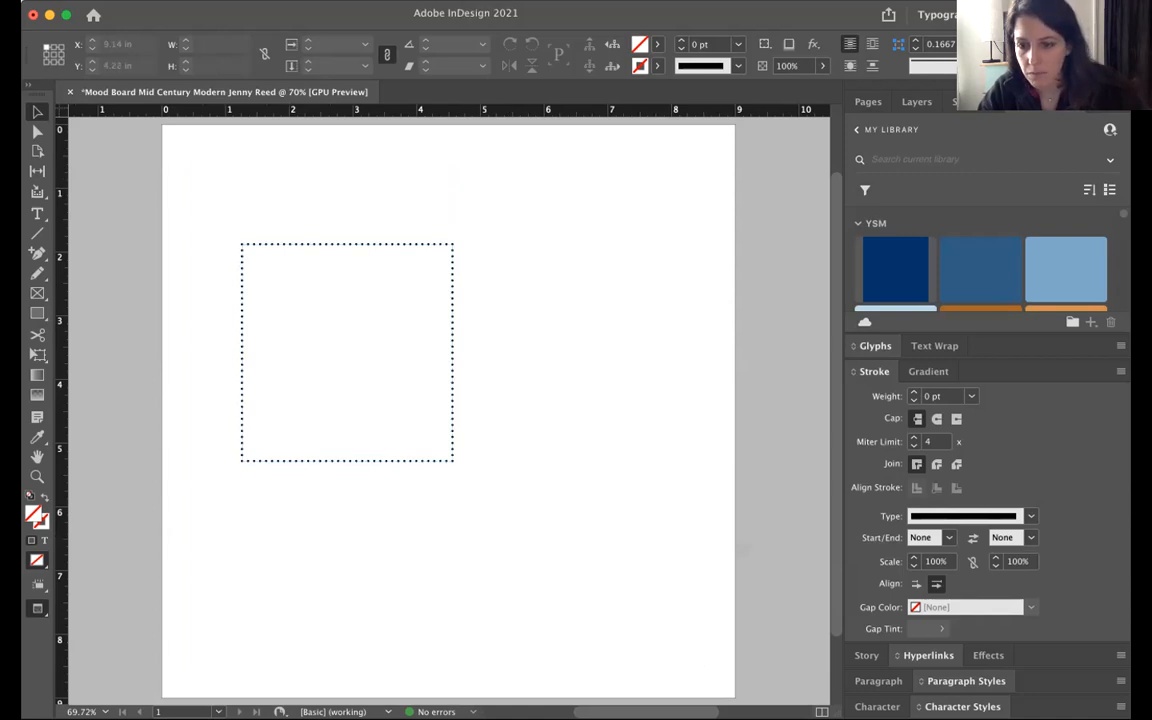
key("super+d")
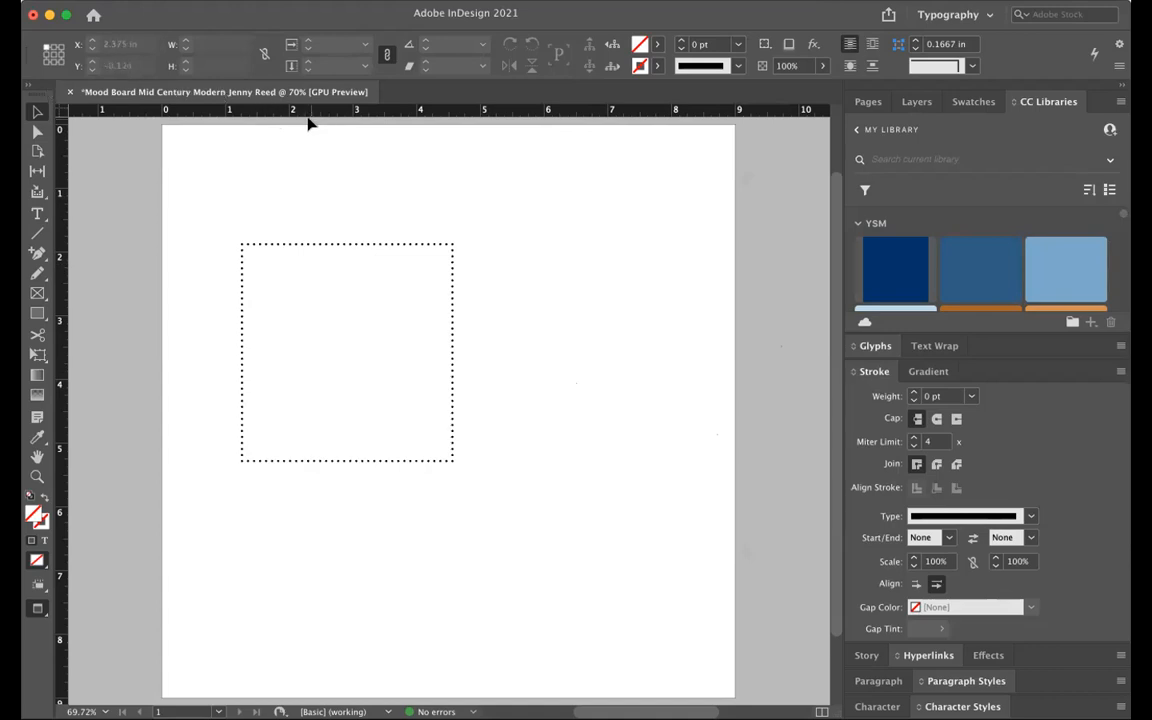
Step: Save the mood board to the Desktop as an InDesign 2021 document, keeping the suggested file name
left_click(124, 4)
left_click(124, 4)
key("super+shift+s")
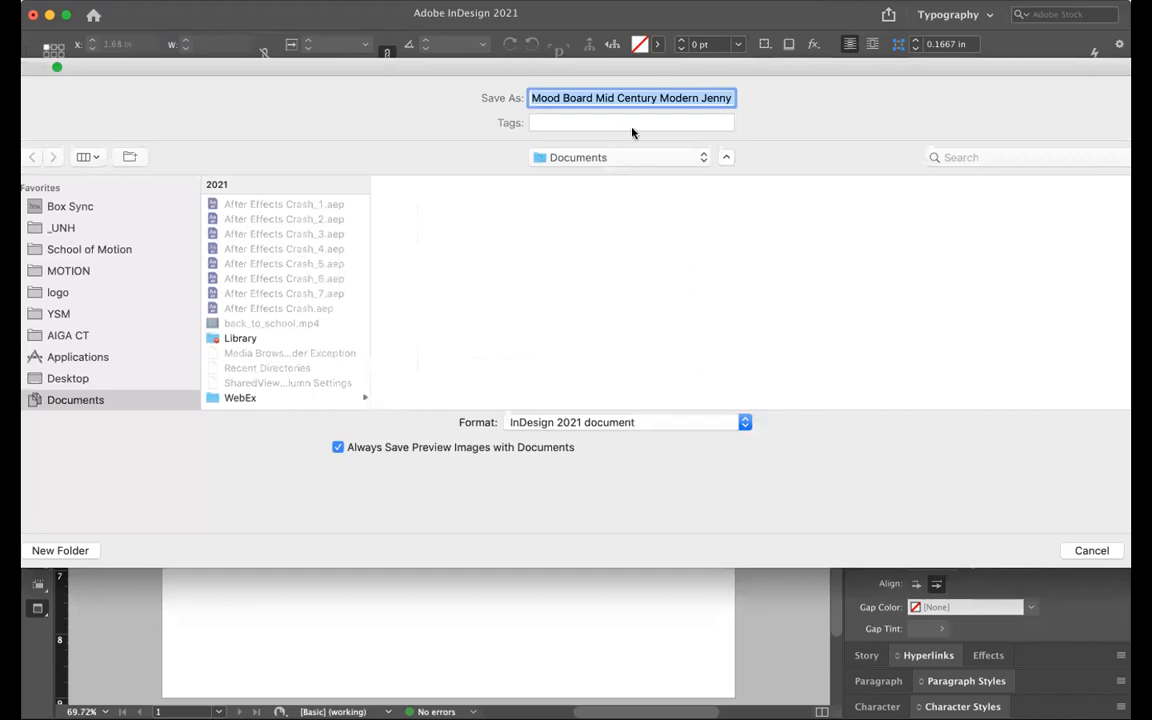
left_click(632, 157)
left_click(852, 299)
left_click(70, 378)
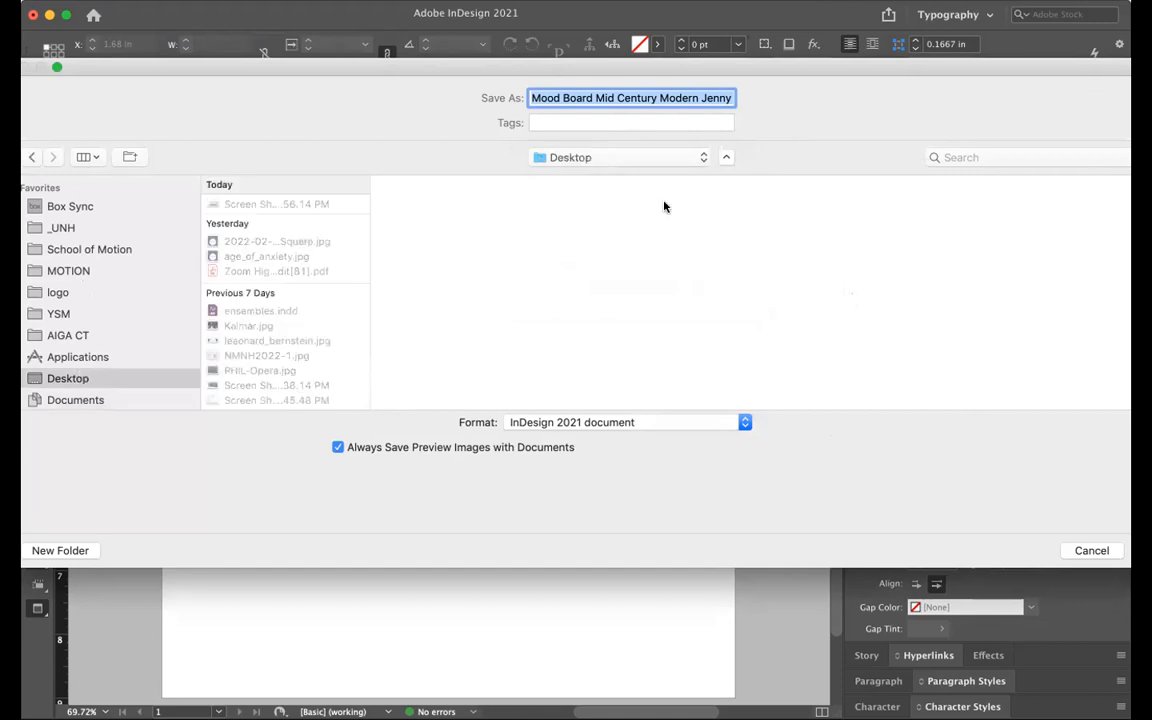
key("Return")
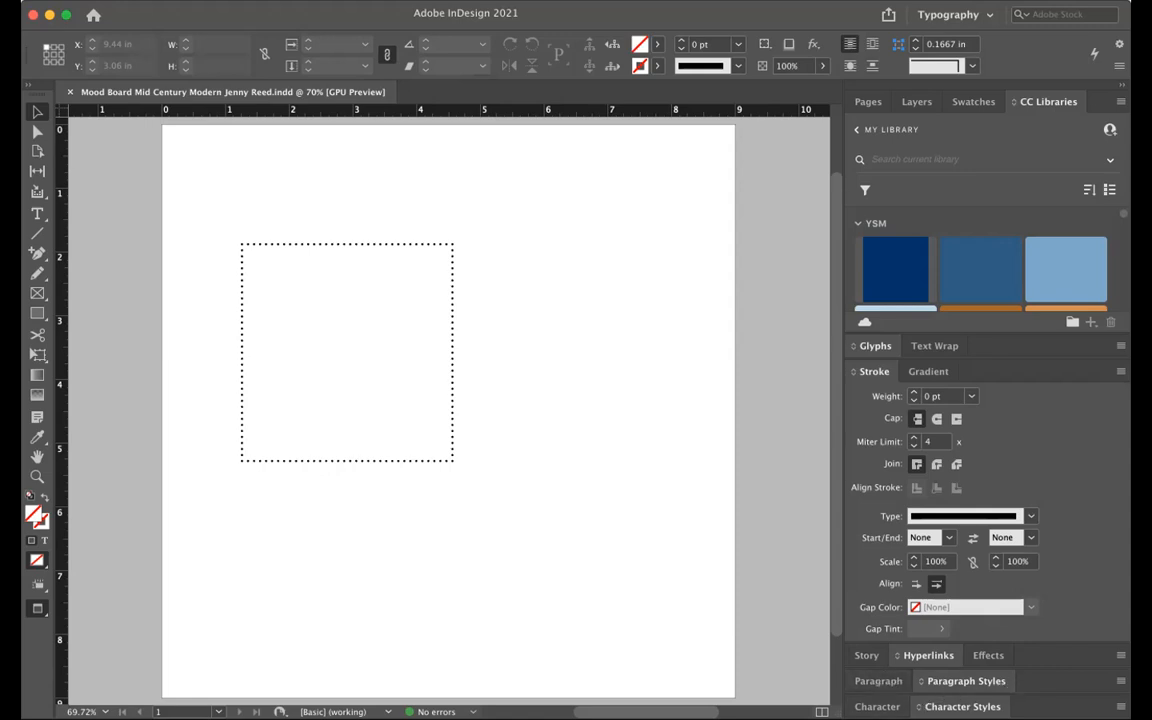
Step: View the hyperlinks, paragraph formatting, paragraph styles and character formatting settings in turn
left_click(931, 657)
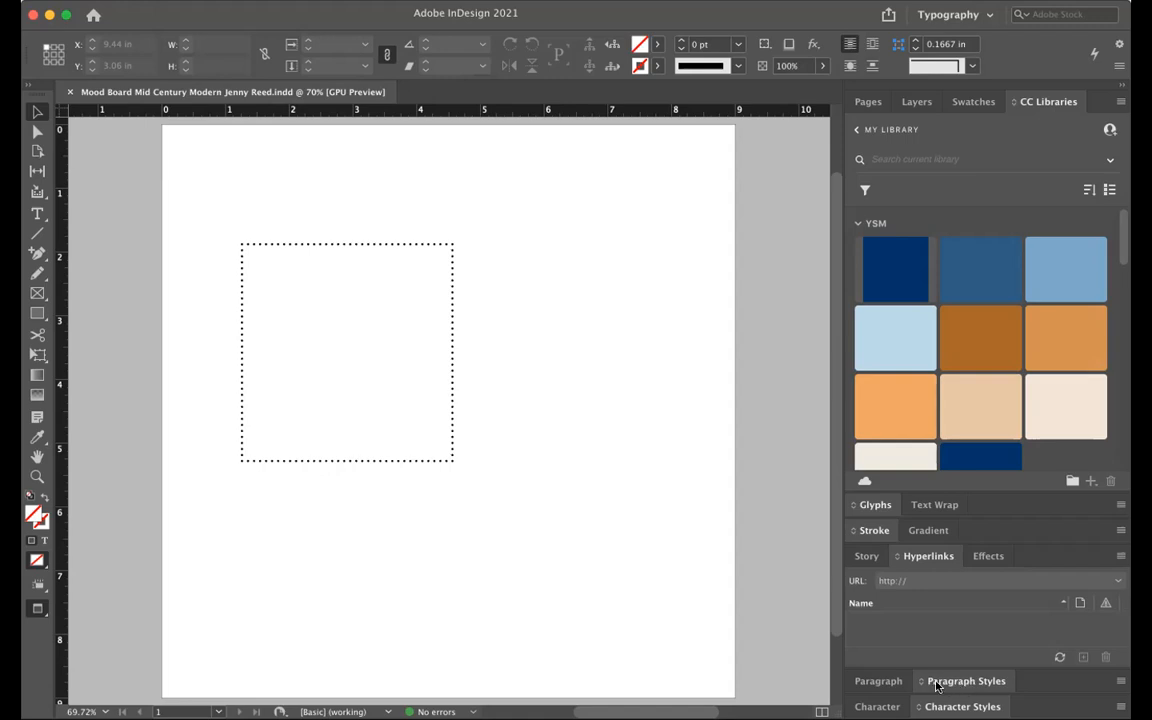
left_click(880, 682)
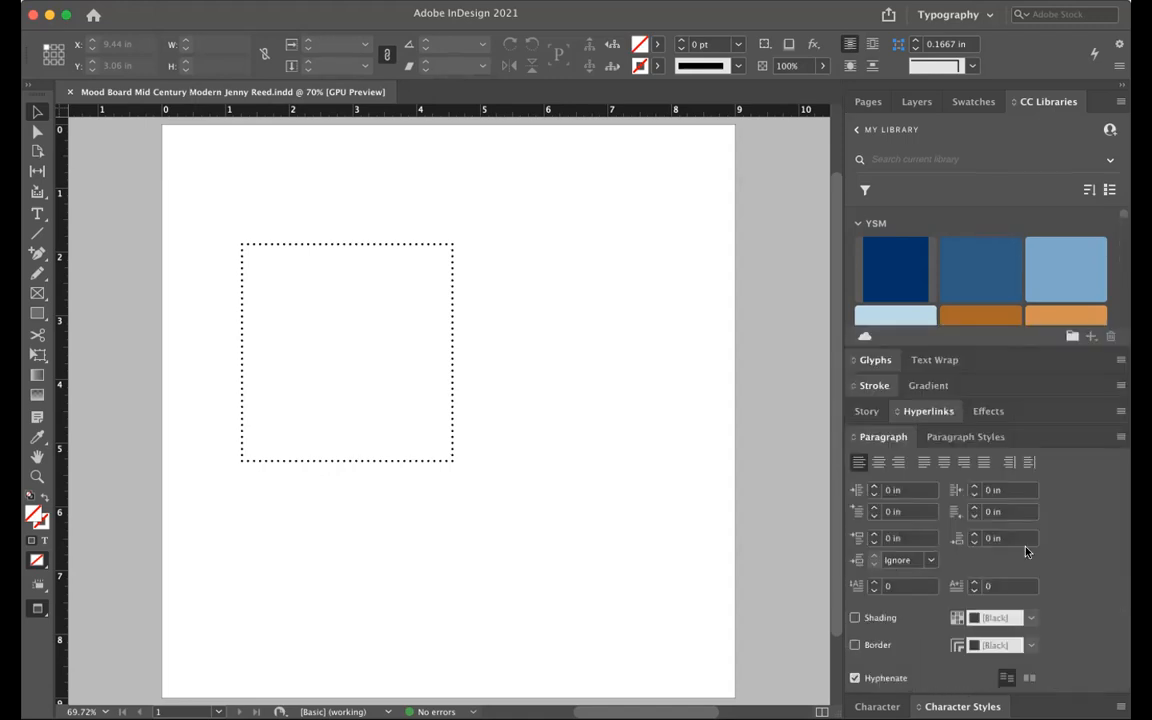
left_click(966, 437)
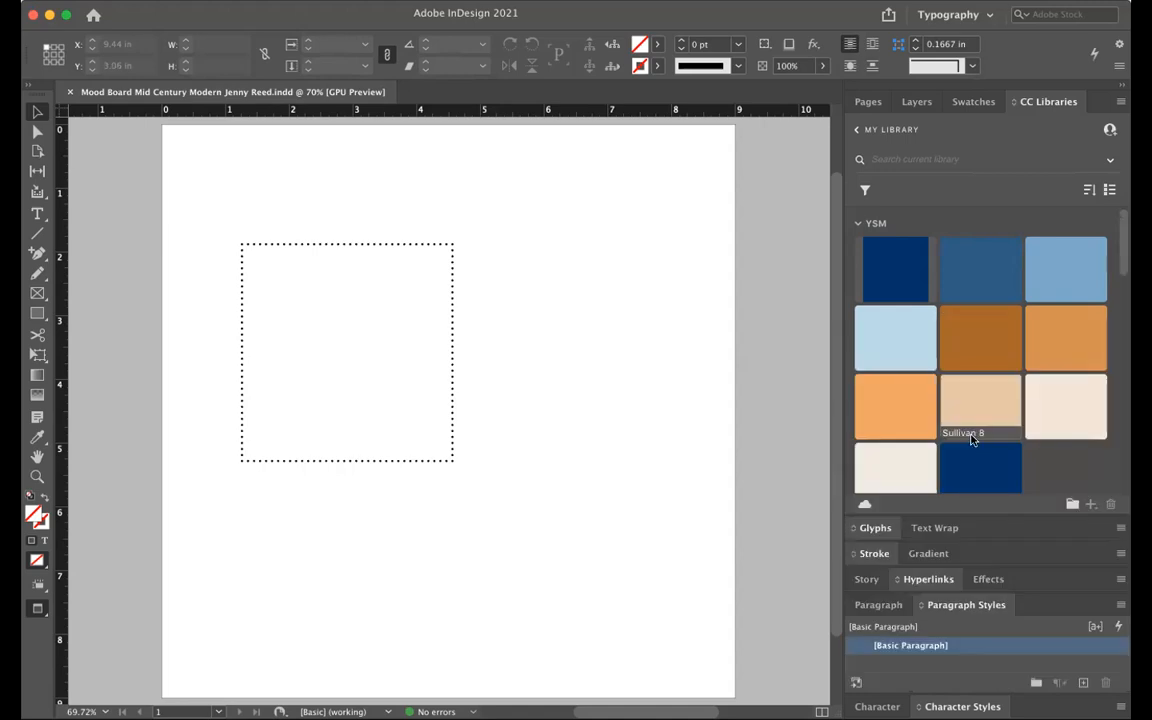
left_click(875, 607)
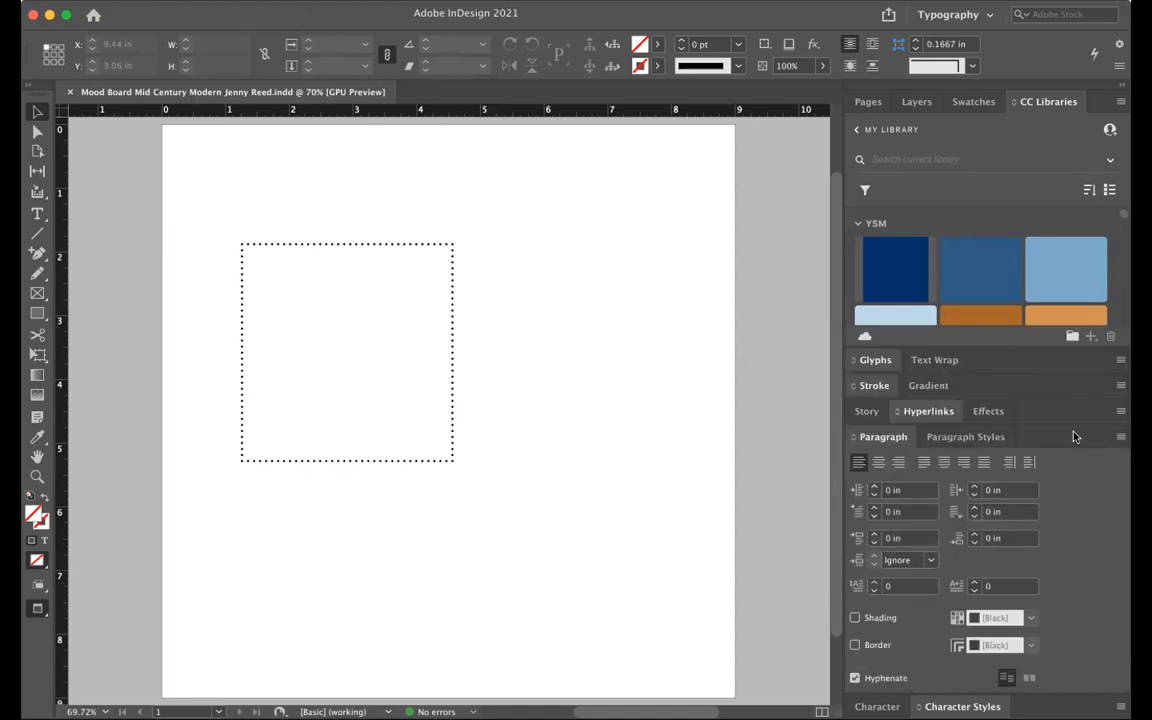
left_click(877, 706)
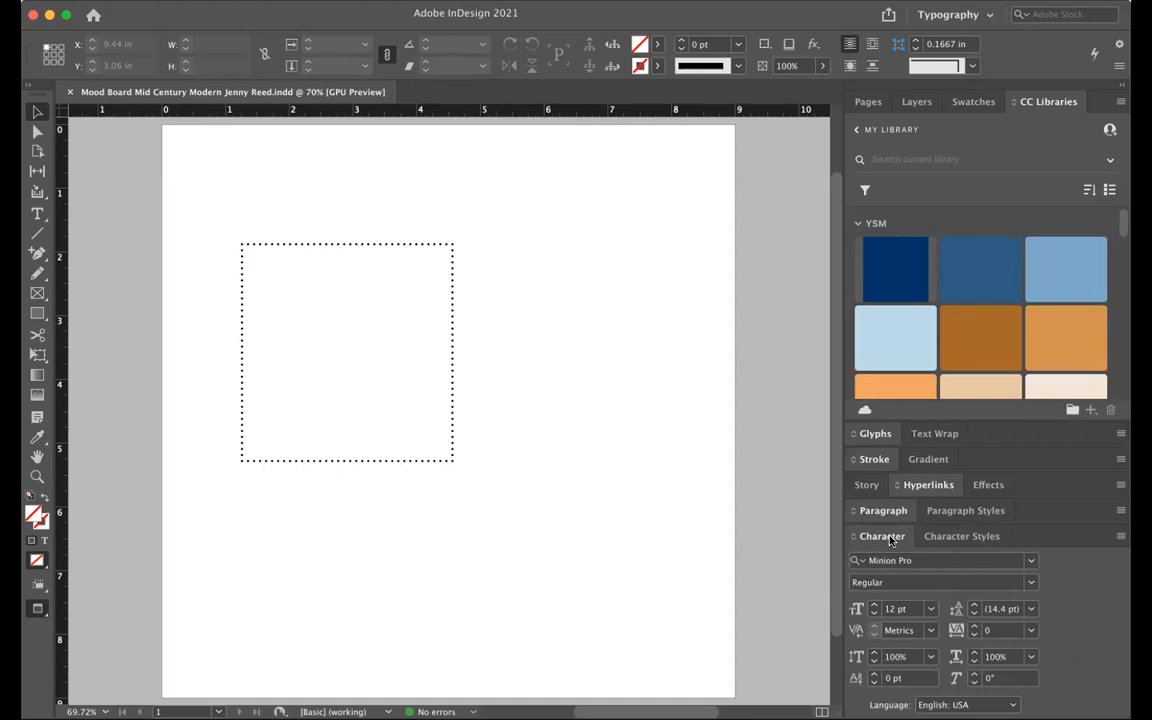
Step: Browse the available fonts and set the default text font to Gill Sans with the Bold style
left_click(1031, 562)
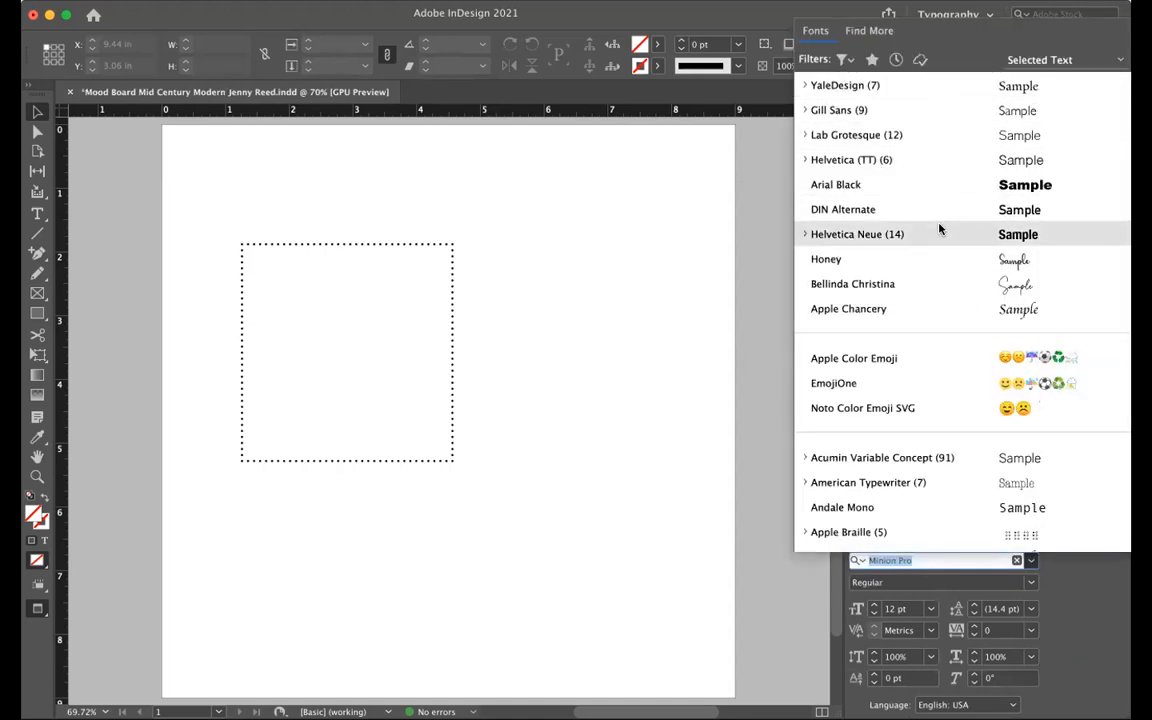
scroll(939, 229, "down", 3)
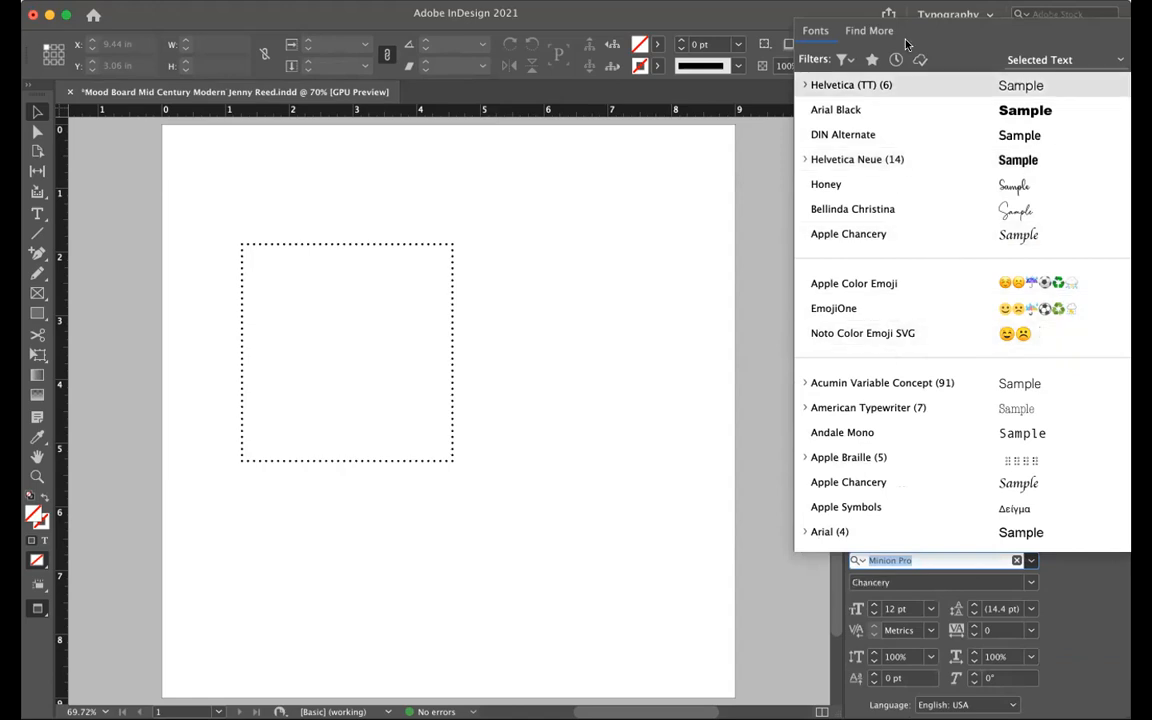
scroll(941, 404, "down", 7)
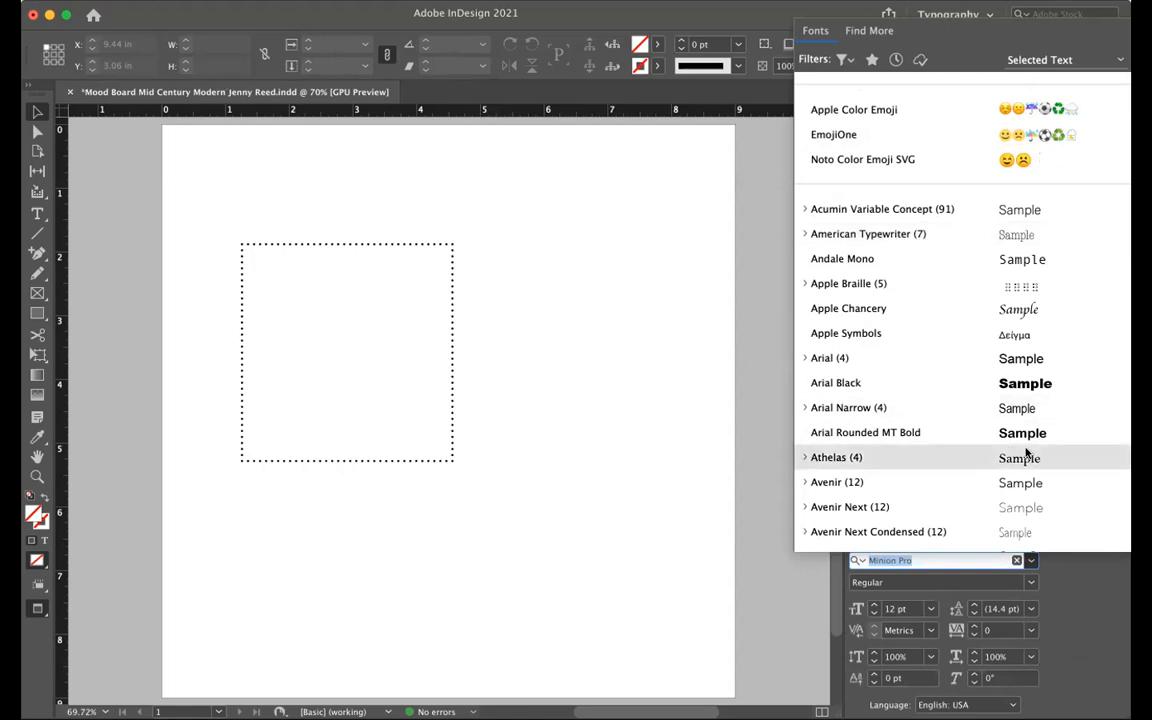
left_click(1049, 570)
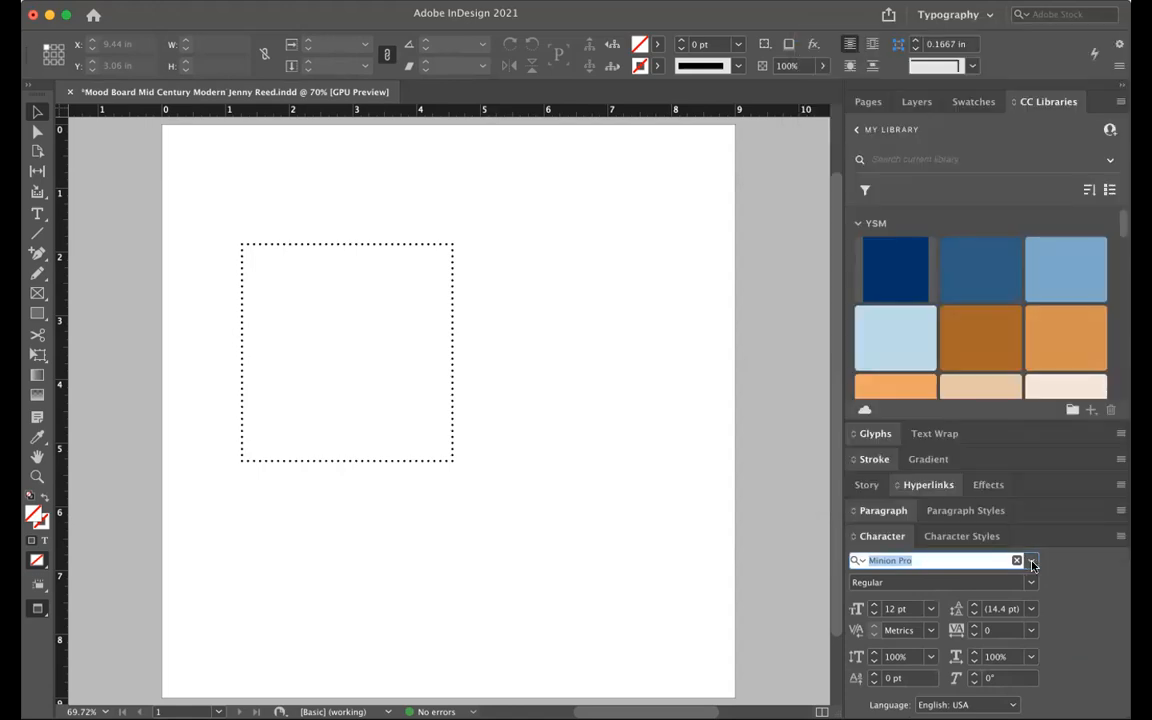
left_click(1030, 571)
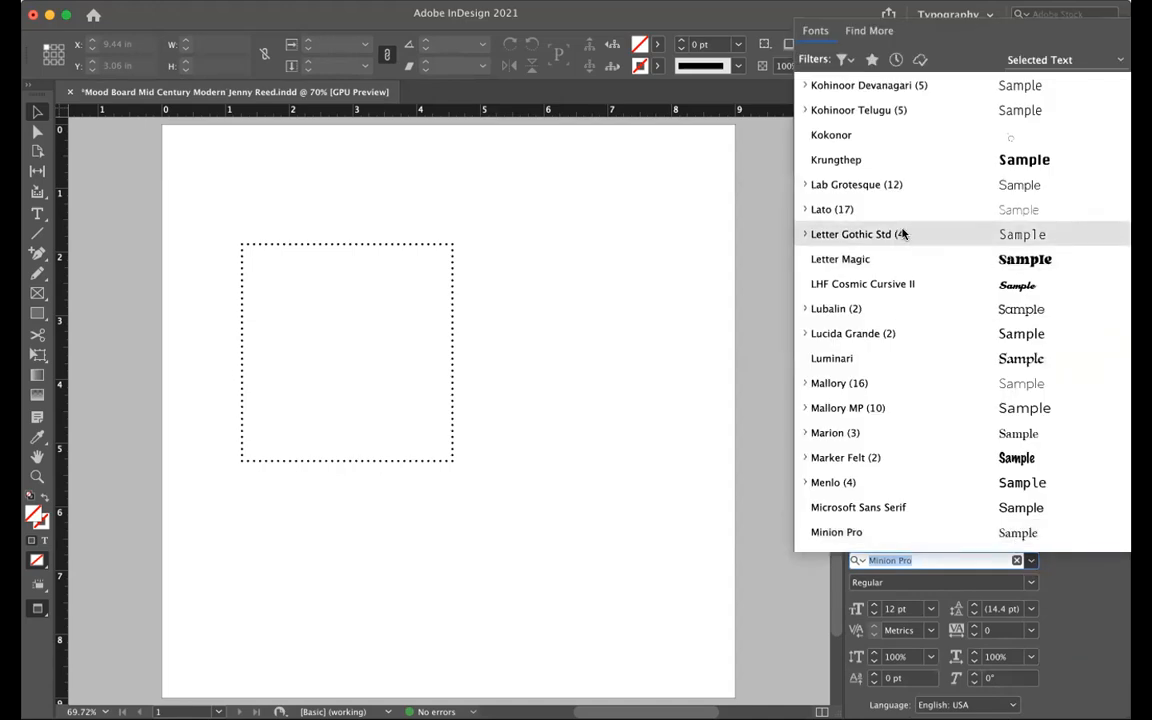
scroll(903, 230, "up", 15)
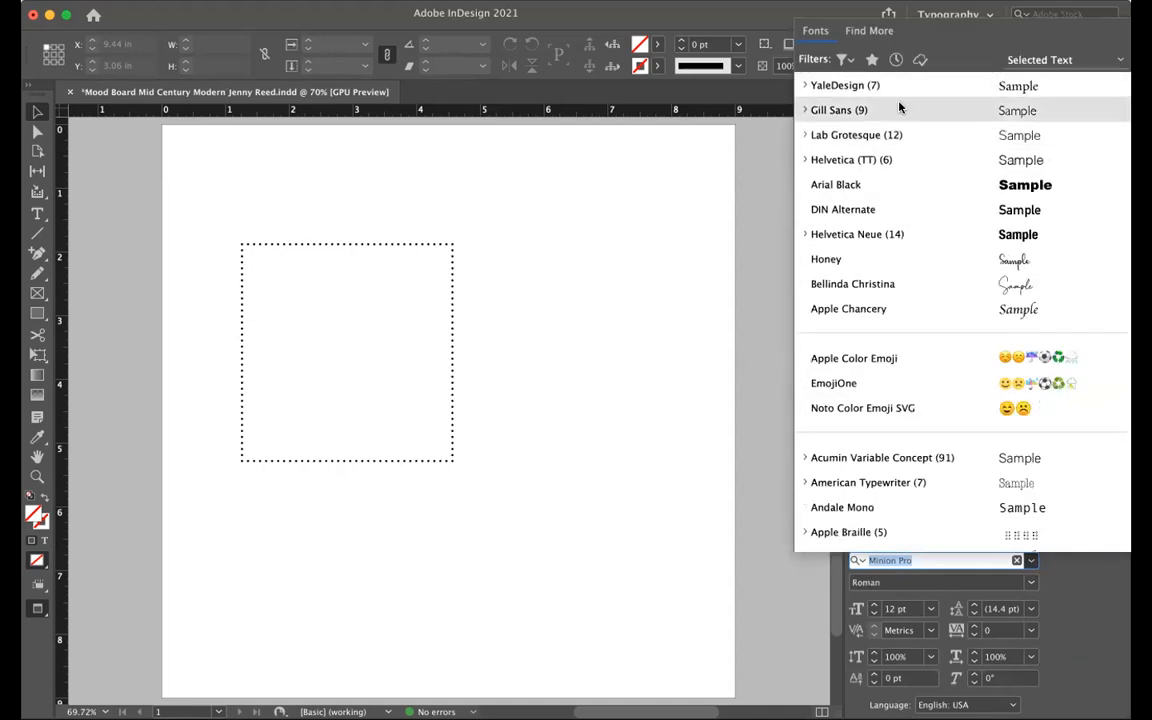
left_click(899, 110)
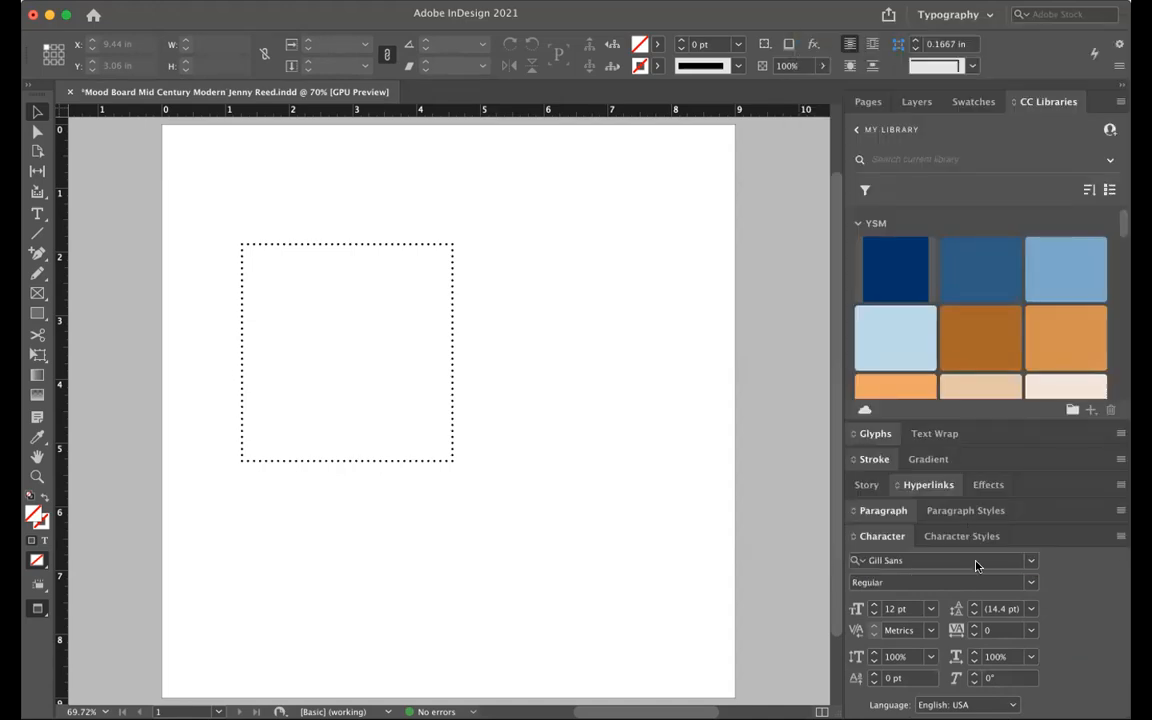
left_click(1030, 582)
left_click(930, 528)
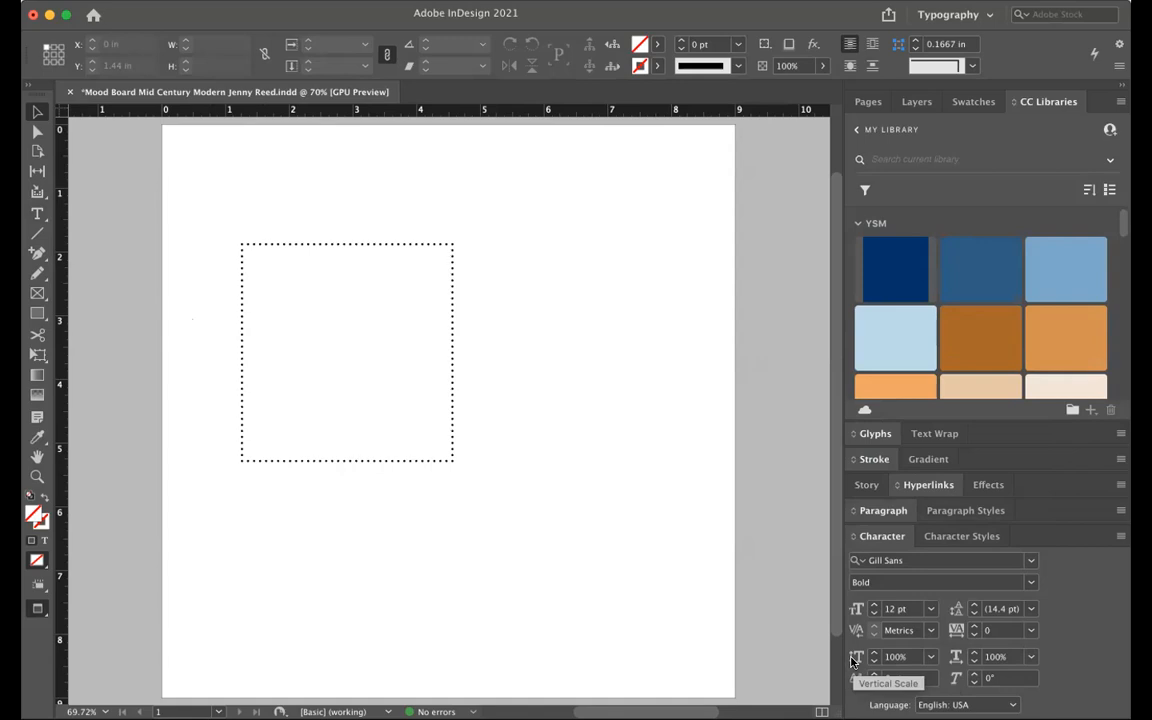
Step: Create a text frame about 2.68 by 2.34 in beside the dotted rectangle and enter "Hello class!" in it
left_click(37, 214)
left_click_drag(500, 273, 764, 420)
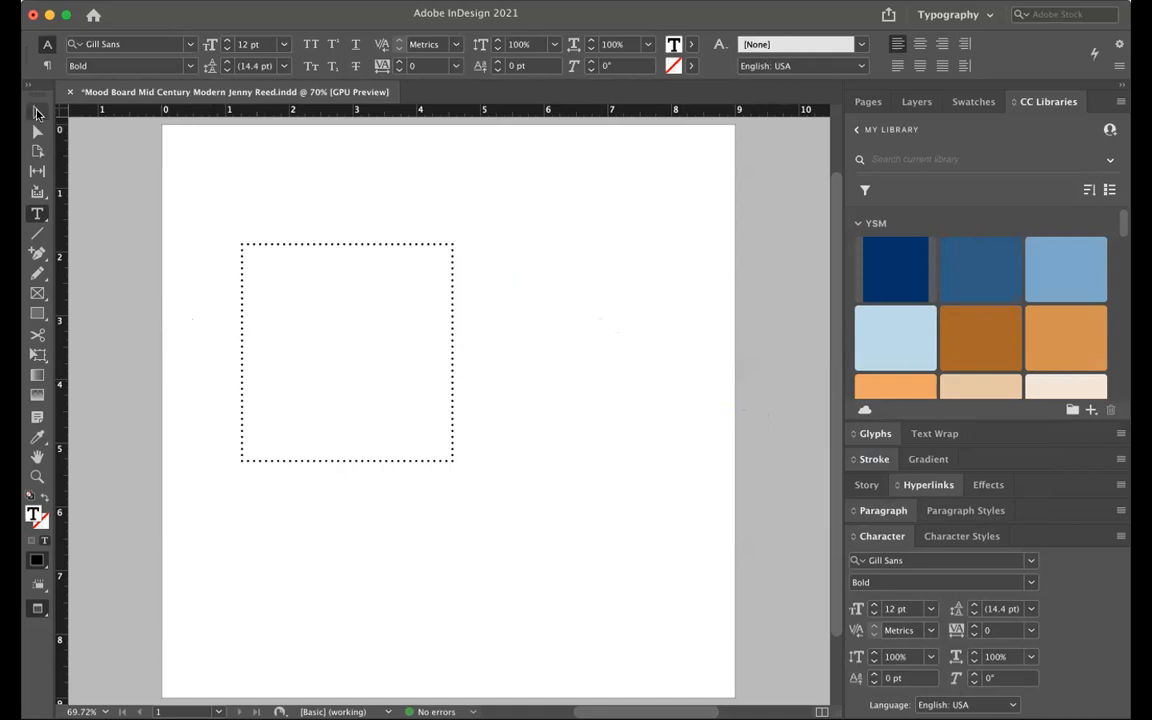
left_click(37, 113)
left_click_drag(765, 421, 674, 420)
double_click(579, 318)
type("Hello class!")
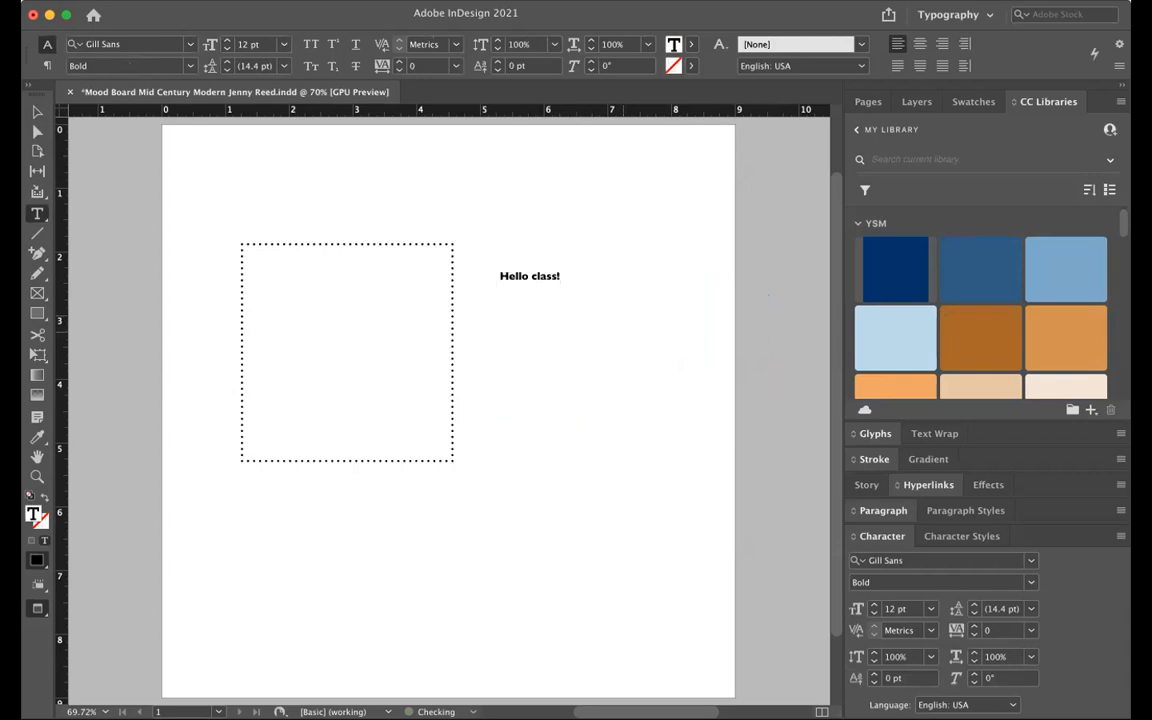
Step: Look at the paragraph formatting for the whole greeting, set its font size to 34 pt, and deselect the frame
key("super+a")
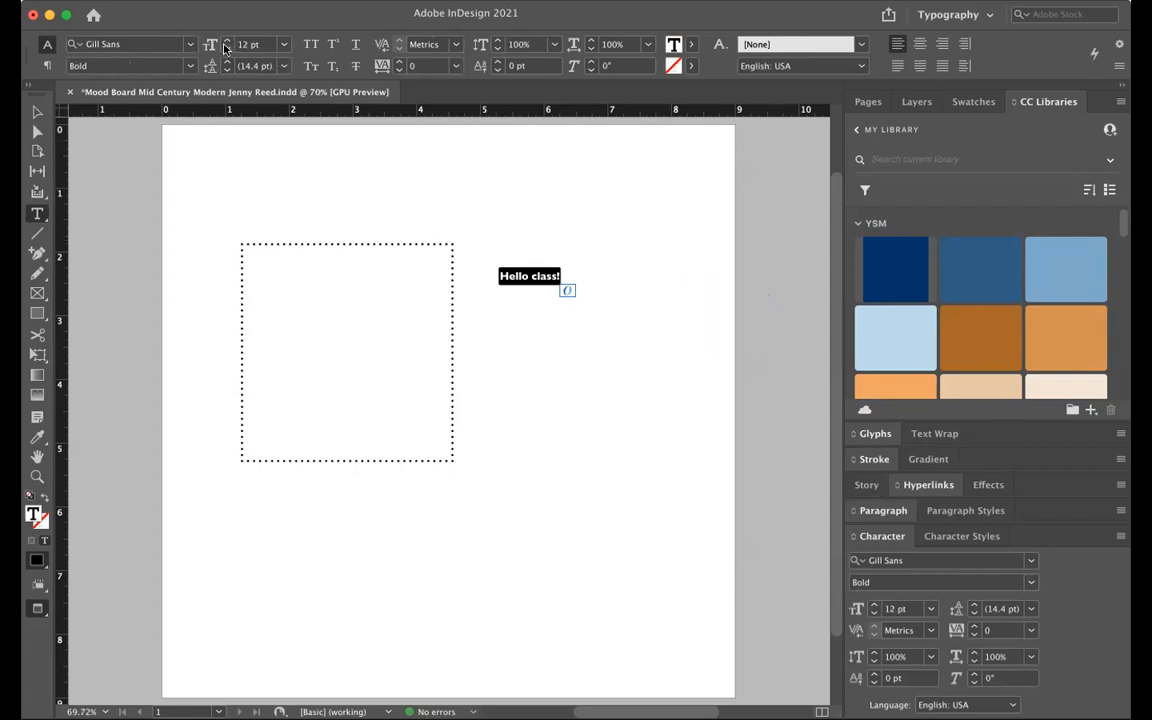
left_click(46, 66)
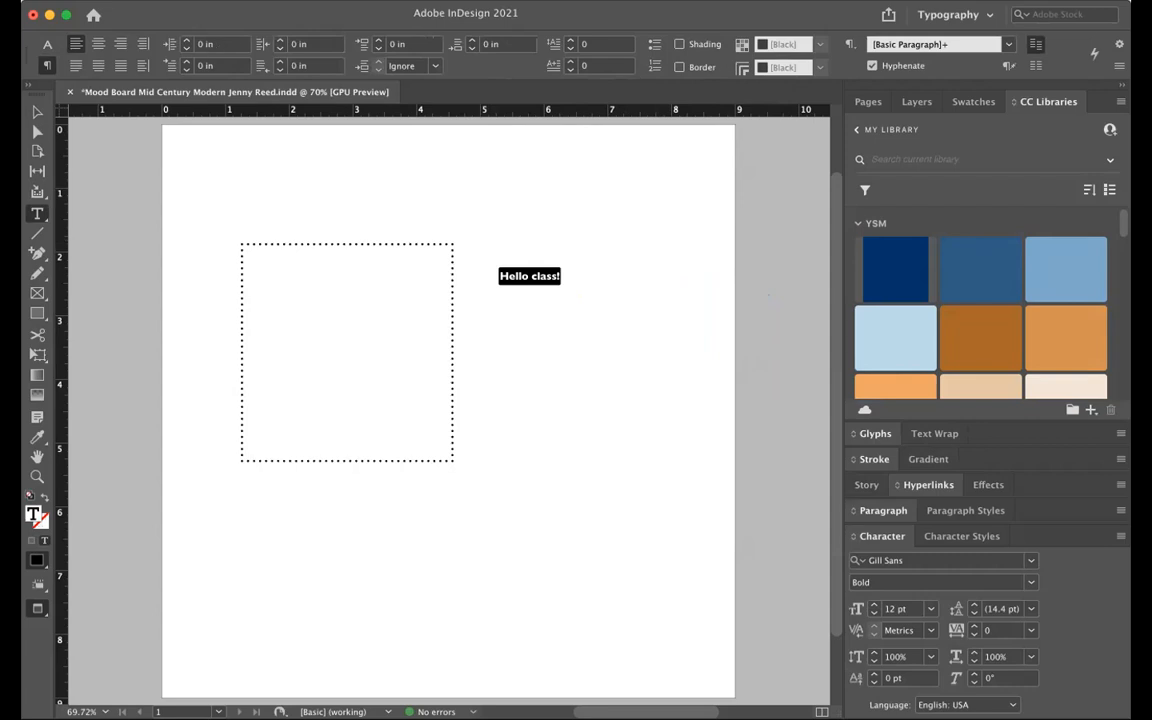
left_click(46, 44)
scroll(228, 42, "up", 9)
scroll(228, 42, "up", 7)
scroll(228, 42, "up", 6)
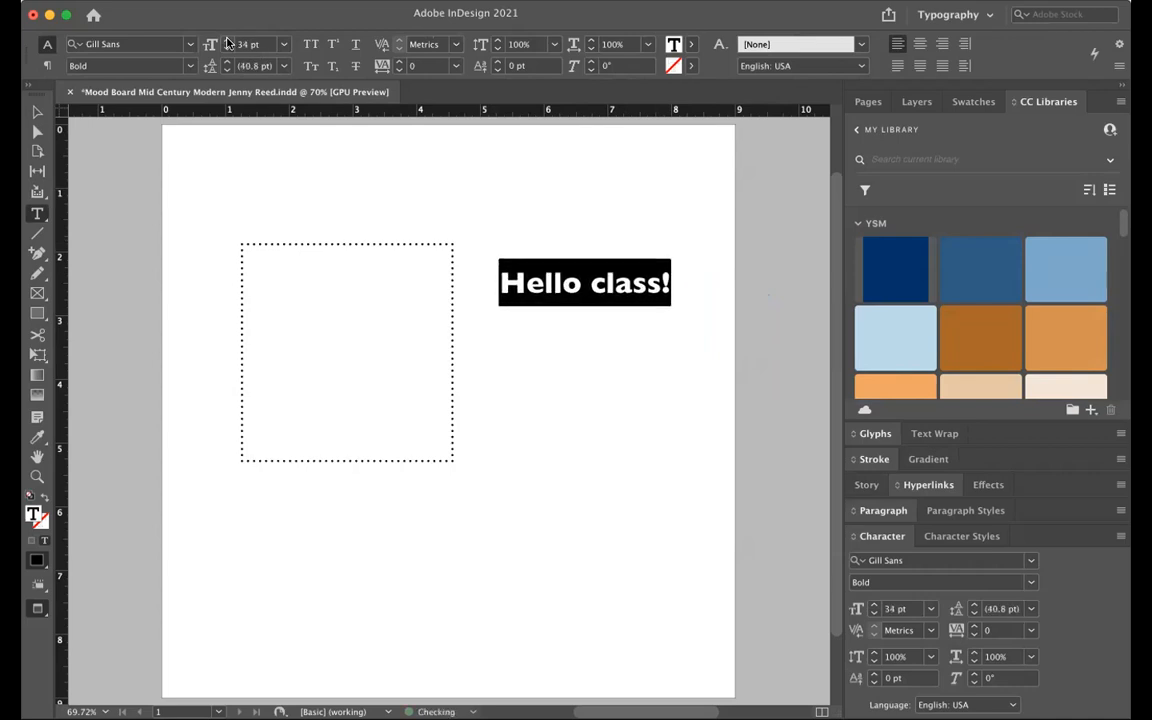
left_click(227, 40)
left_click(226, 49)
left_click(34, 114)
left_click(712, 372)
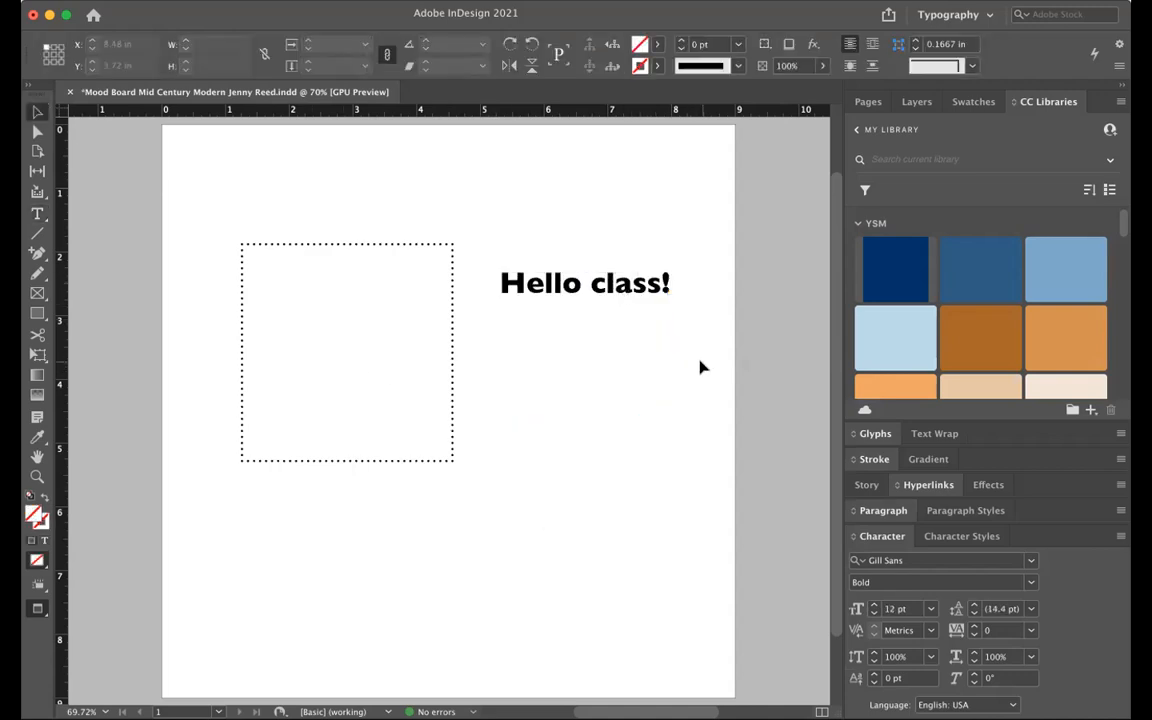
Step: Replace the entire "Hello class!" text with "HOLA CHICA"
double_click(617, 284)
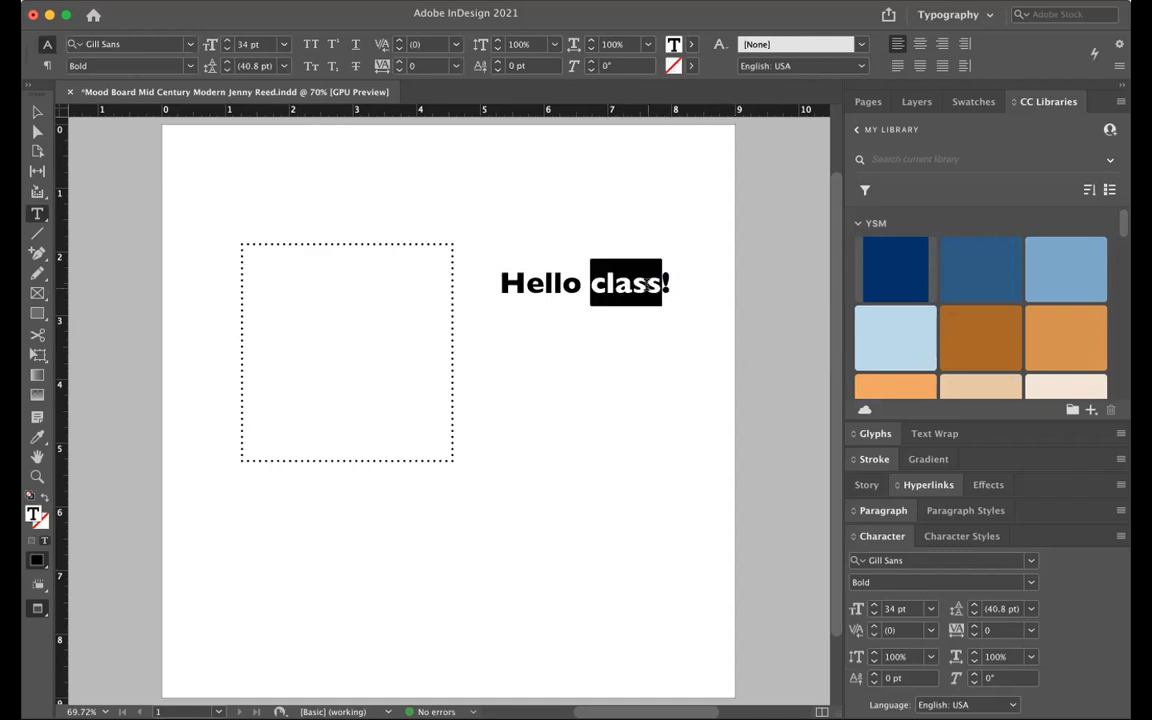
triple_click(645, 286)
type("H")
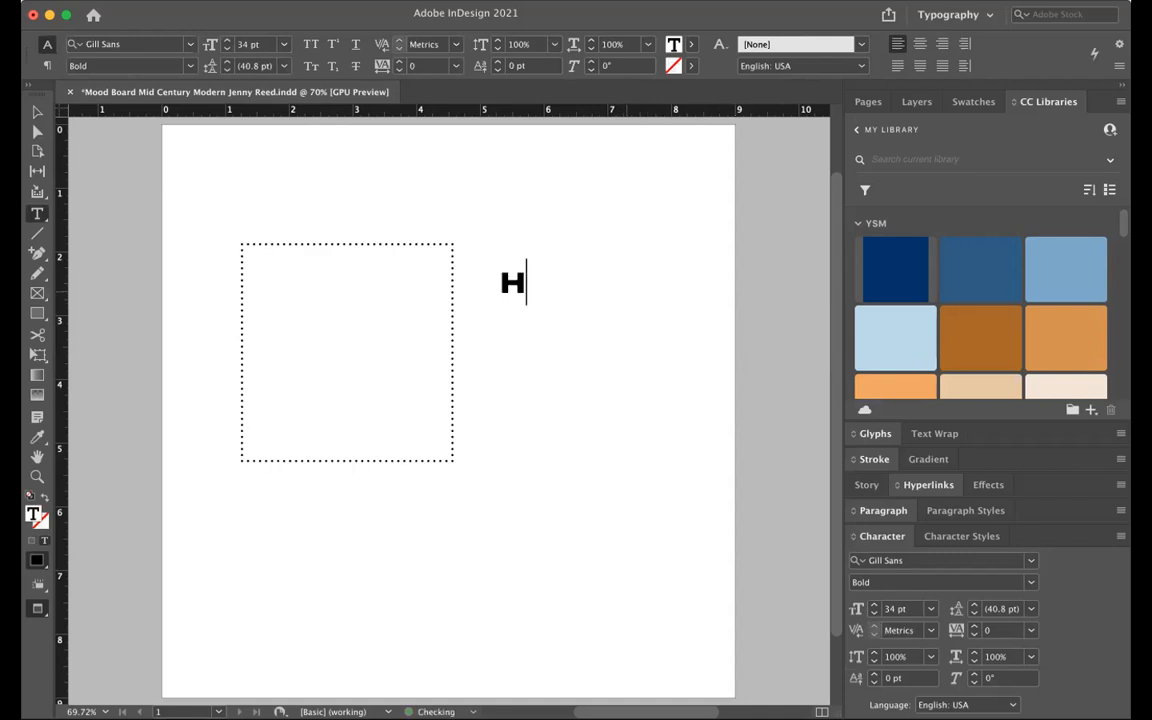
type("OLA CHICA")
left_click(38, 113)
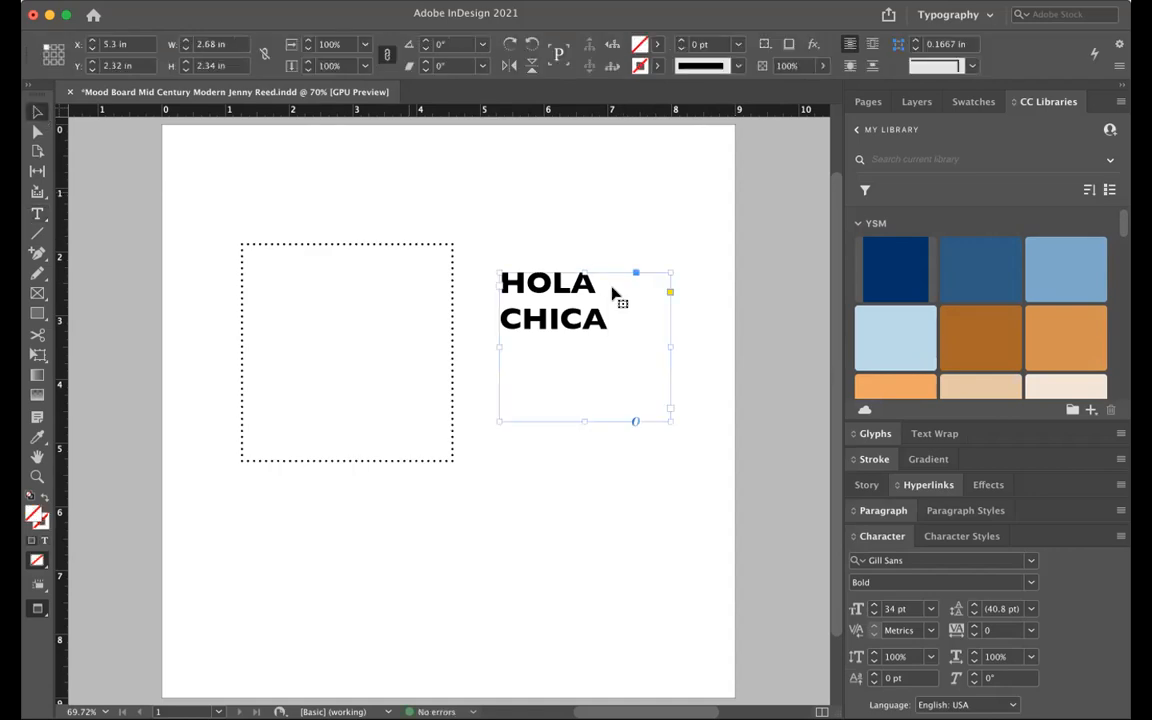
Step: Change the word CHICA to CHICOS in the greeting and deselect the text frame
double_click(615, 330)
key("BackSpace")
type("OS")
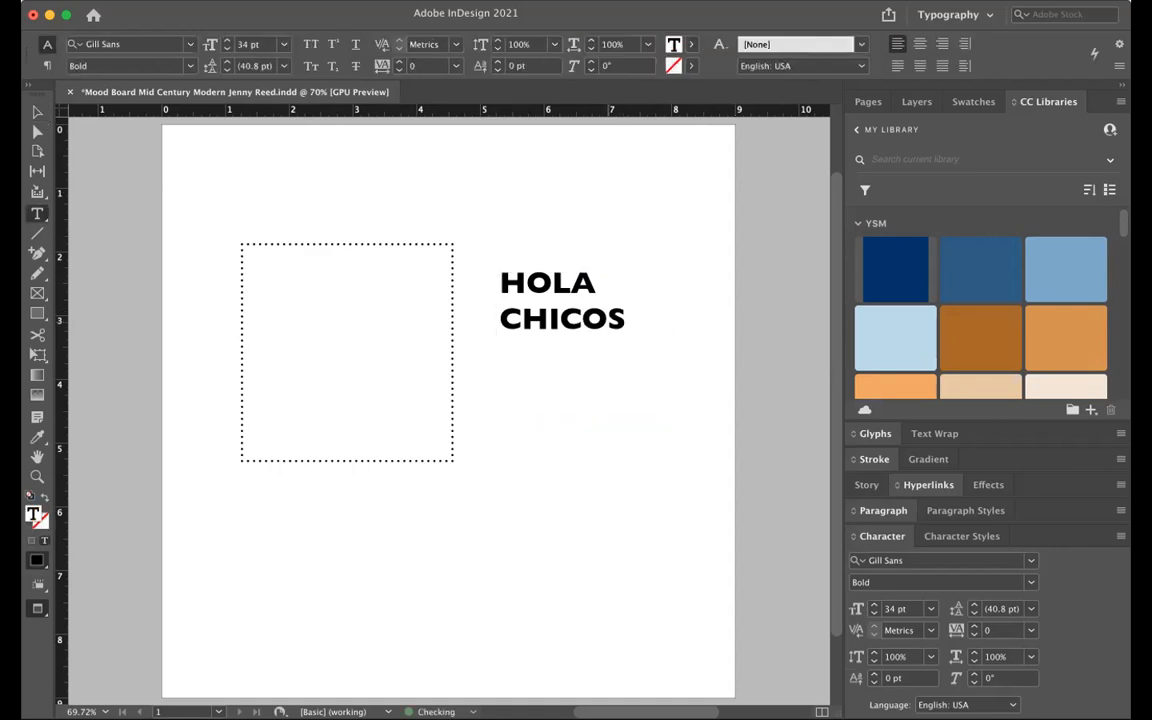
left_click(38, 113)
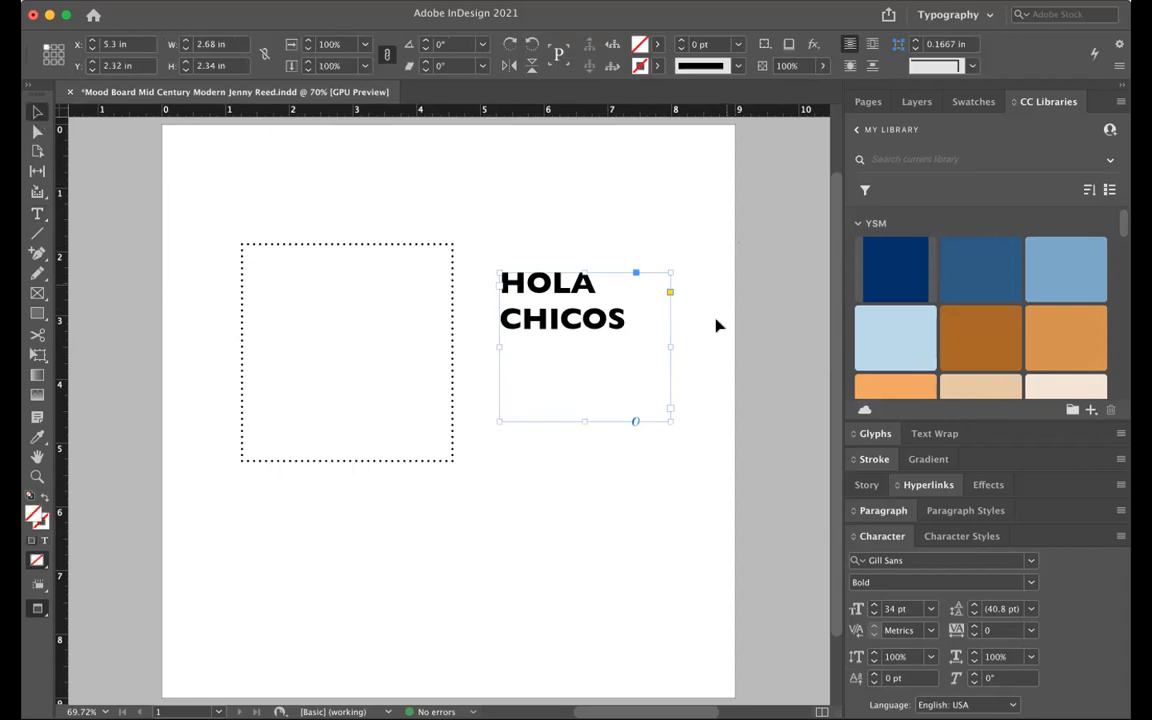
left_click(722, 378)
Step: Increase the vertical scale of the HOLA CHICOS text to 124% in single steps
left_click(605, 330)
left_click(871, 653)
left_click(871, 653)
left_click(871, 653)
left_click(871, 653)
left_click(871, 653)
left_click(871, 653)
left_click(871, 653)
left_click(871, 653)
left_click(871, 653)
left_click(871, 653)
left_click(871, 653)
left_click(871, 653)
left_click(871, 653)
left_click(871, 653)
left_click(871, 653)
left_click(871, 653)
left_click(872, 652)
left_click(872, 652)
left_click(872, 652)
left_click(872, 652)
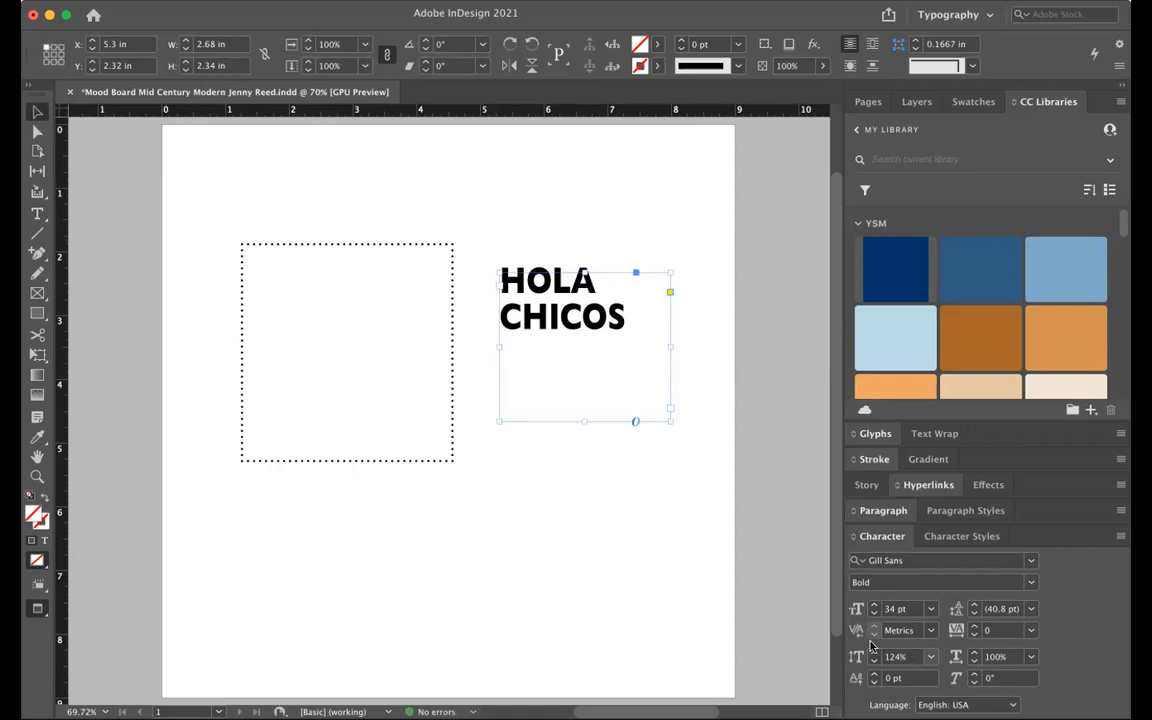
Step: Reset the vertical scale of the HOLA CHICOS text to 100%
left_click(895, 656)
type("1")
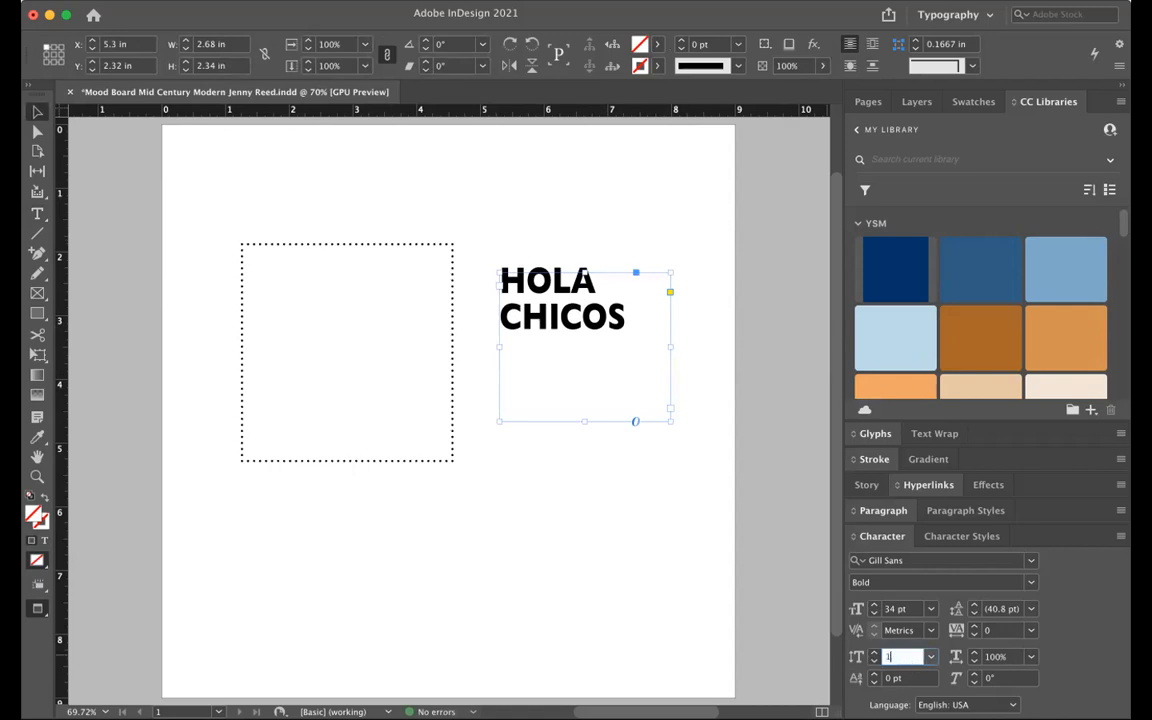
type("00")
key("Tab")
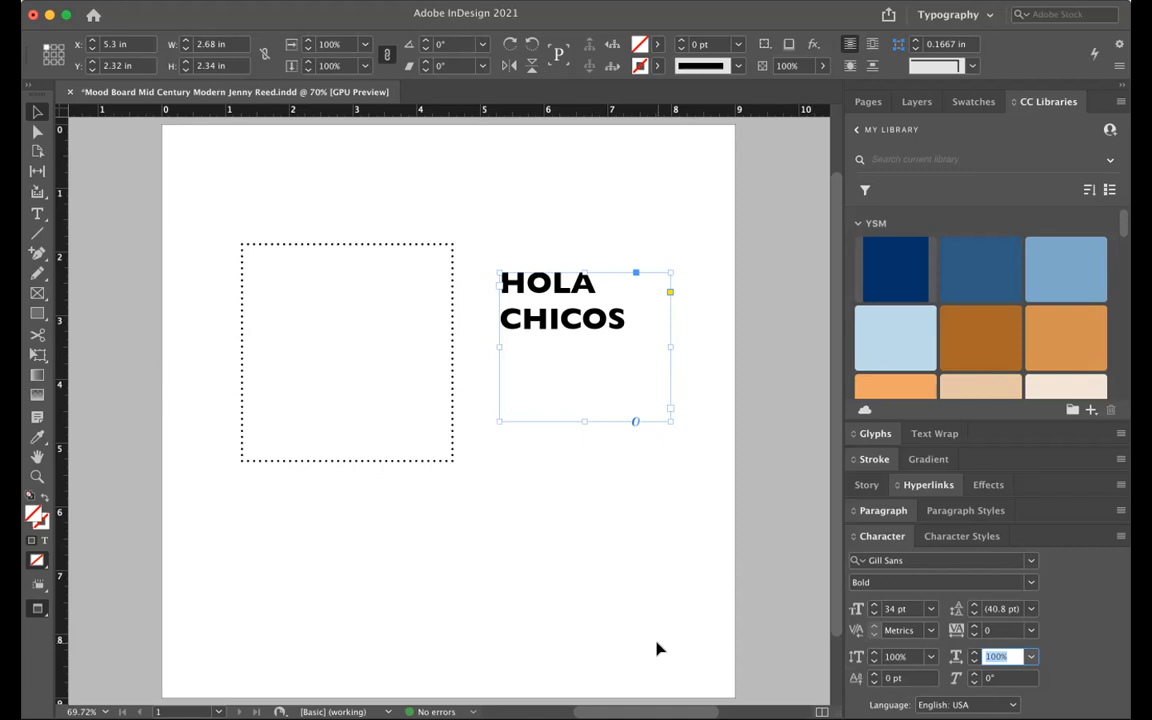
Step: Shorten the text frame to about 1.82 in high and increase the text's leading to 50 pt
left_click_drag(583, 421, 581, 388)
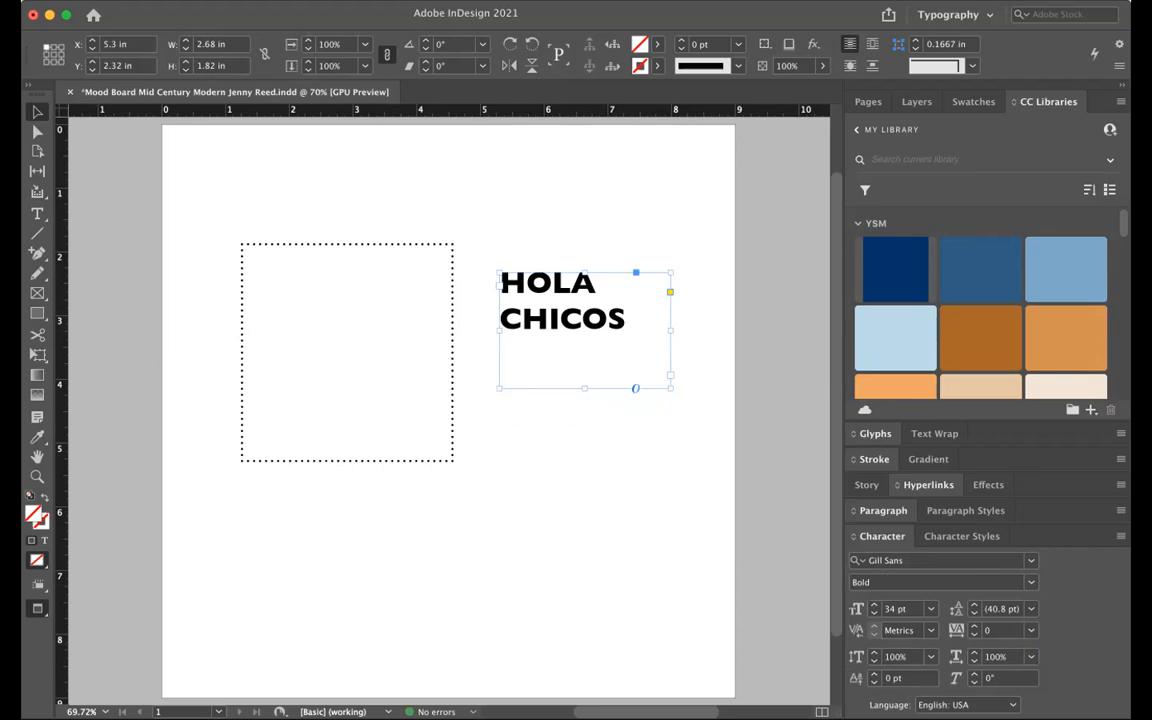
left_click(975, 606)
left_click(975, 606)
left_click(975, 606)
left_click(975, 606)
left_click(975, 606)
left_click(975, 606)
left_click(975, 606)
left_click(975, 606)
left_click(975, 606)
left_click(975, 606)
left_click(975, 606)
left_click(975, 606)
left_click(975, 606)
left_click(975, 606)
left_click(975, 606)
left_click(975, 606)
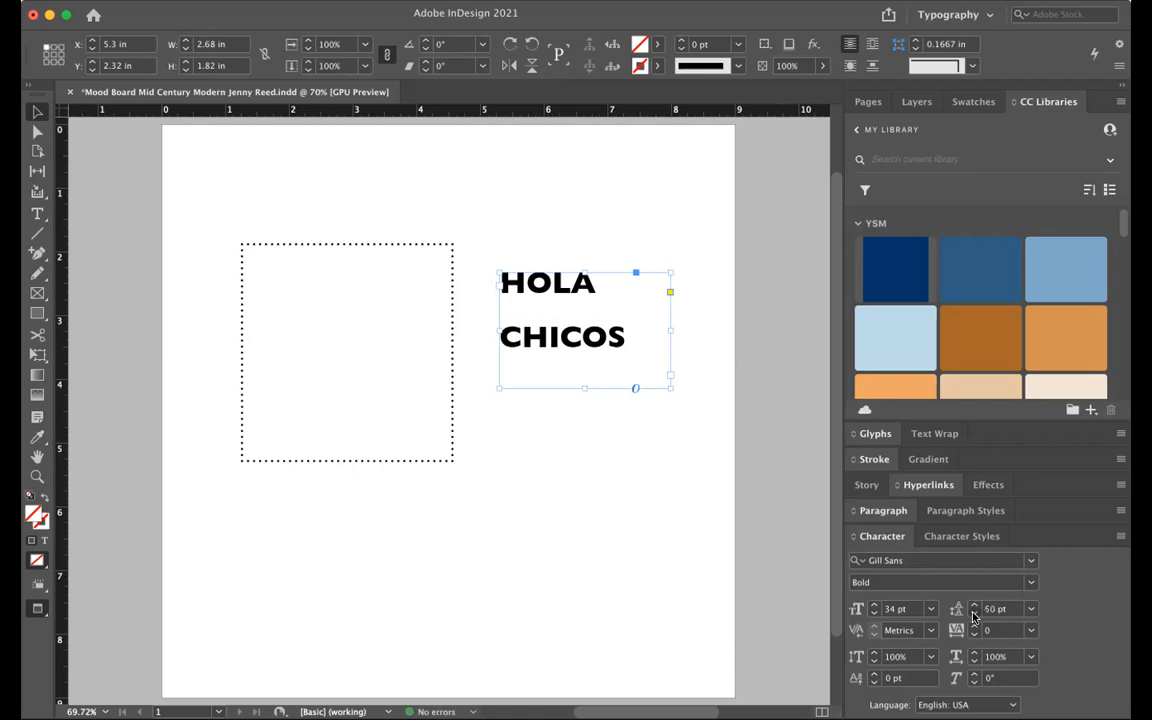
Step: Reduce the leading of the HOLA CHICOS text to 11 pt in single steps
left_click(975, 615)
left_click(975, 615)
left_click(975, 615)
left_click(975, 615)
left_click(975, 615)
left_click(975, 615)
left_click(975, 615)
left_click(975, 615)
left_click(975, 615)
left_click(975, 615)
left_click(975, 615)
left_click(975, 615)
left_click(975, 615)
left_click(975, 615)
left_click(975, 615)
left_click(975, 615)
left_click(975, 615)
left_click(975, 615)
left_click(975, 615)
left_click(975, 615)
left_click(975, 615)
left_click(975, 615)
left_click(975, 615)
left_click(975, 615)
left_click(975, 615)
left_click(975, 615)
left_click(975, 615)
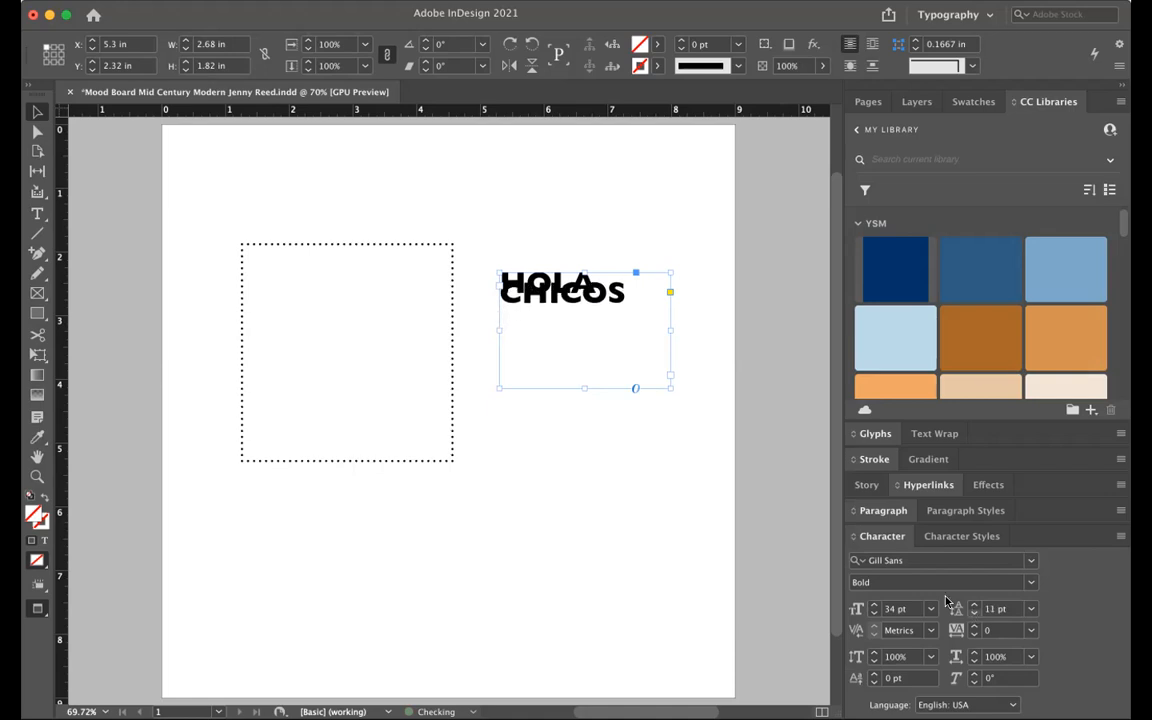
Step: Color the word CHICOS with the library color Sullivan 5 and the word HOLA with Sullivan 2
double_click(591, 302)
key("super+a")
left_click(963, 343)
left_click(643, 321)
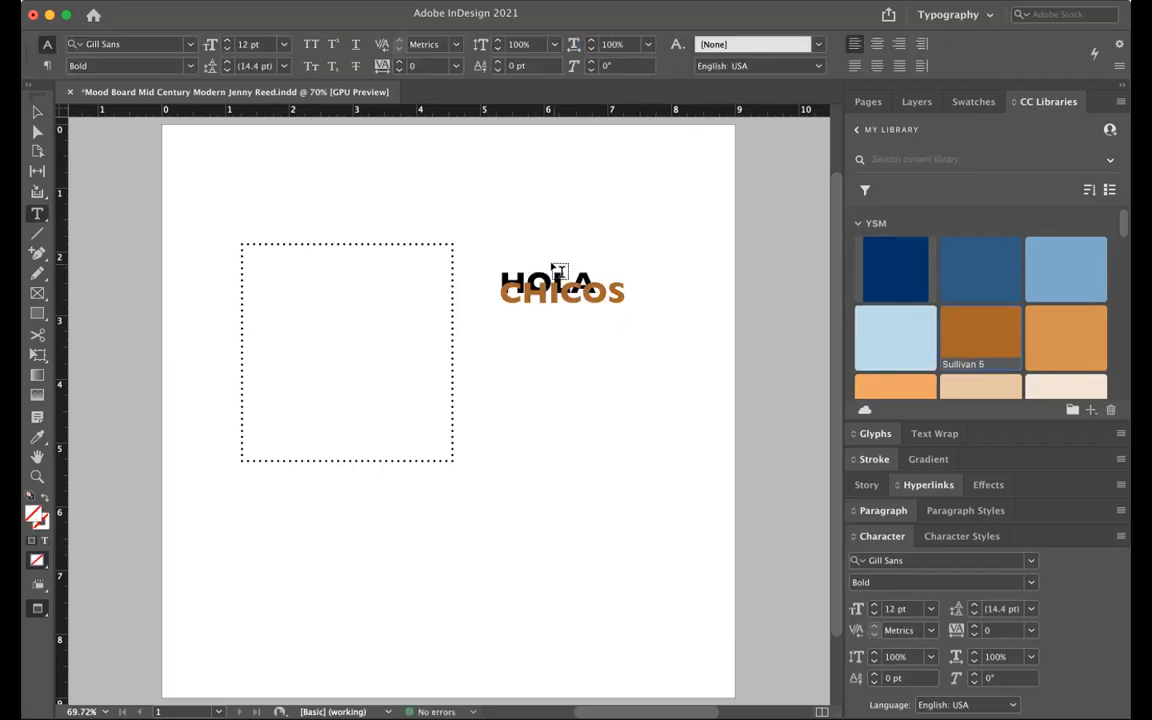
double_click(559, 272)
left_click(981, 279)
left_click(699, 427)
left_click(37, 112)
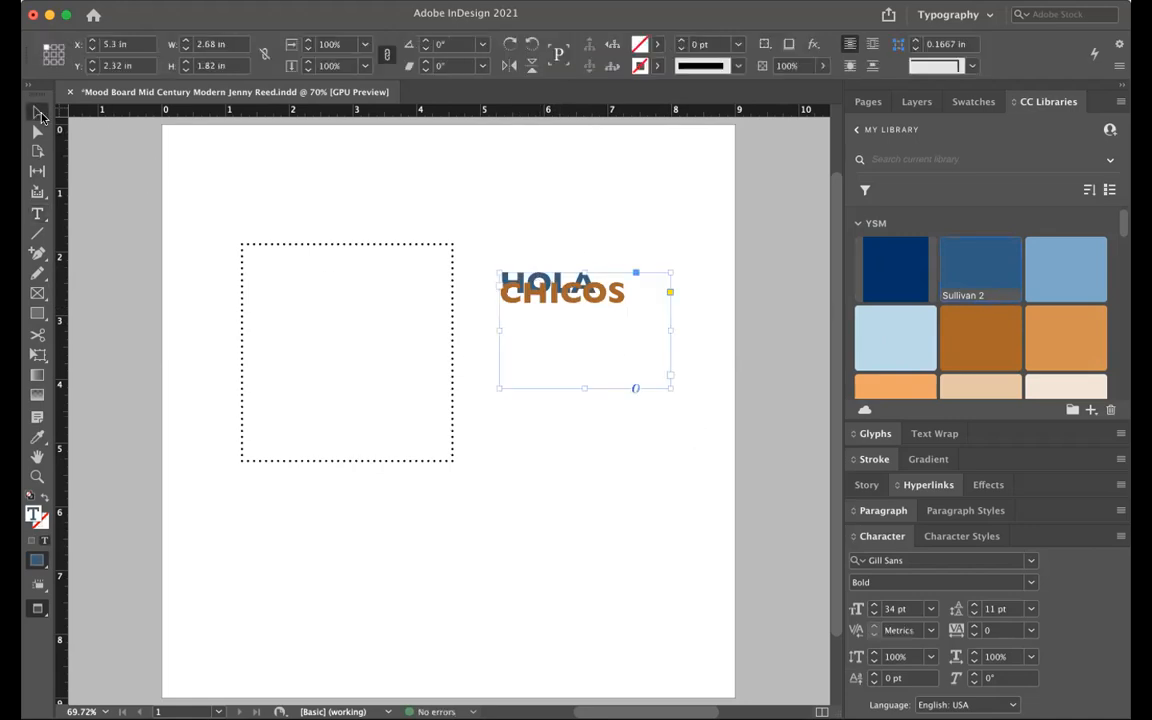
Step: Recolor CHICOS with the yellow swatch C=0 M=0 Y=100 K=0 and HOLA with the magenta swatch C=0 M=100 Y=0 K=0
double_click(527, 288)
key("super+a")
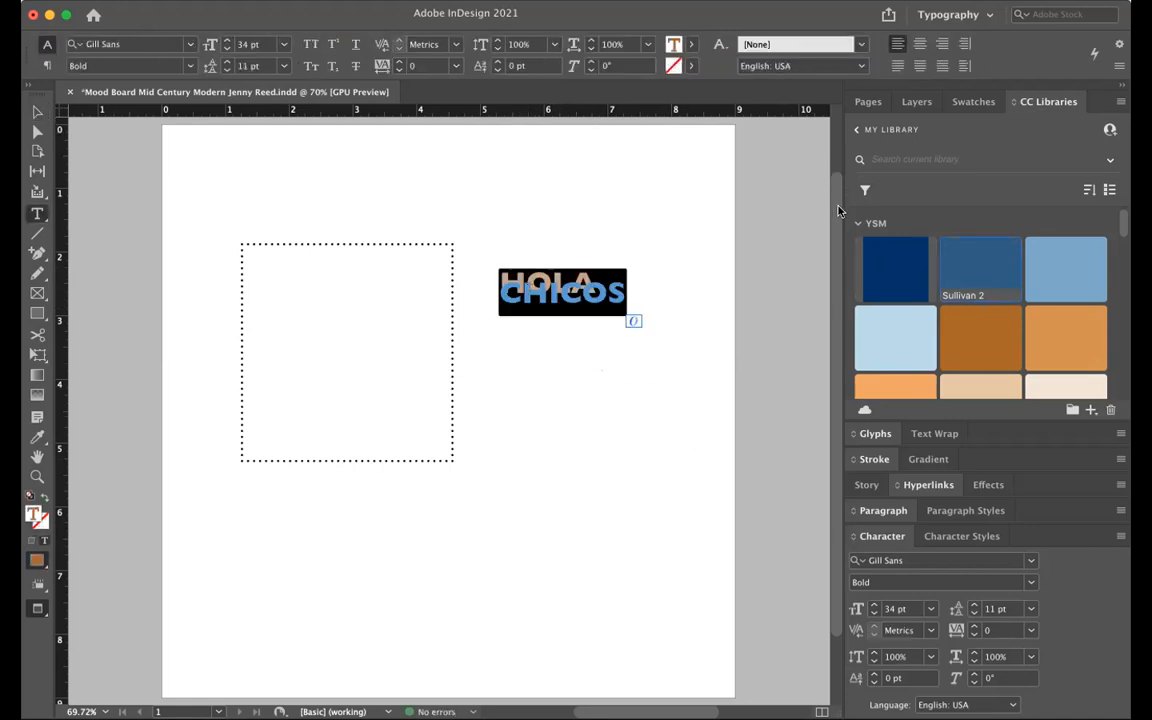
left_click(859, 223)
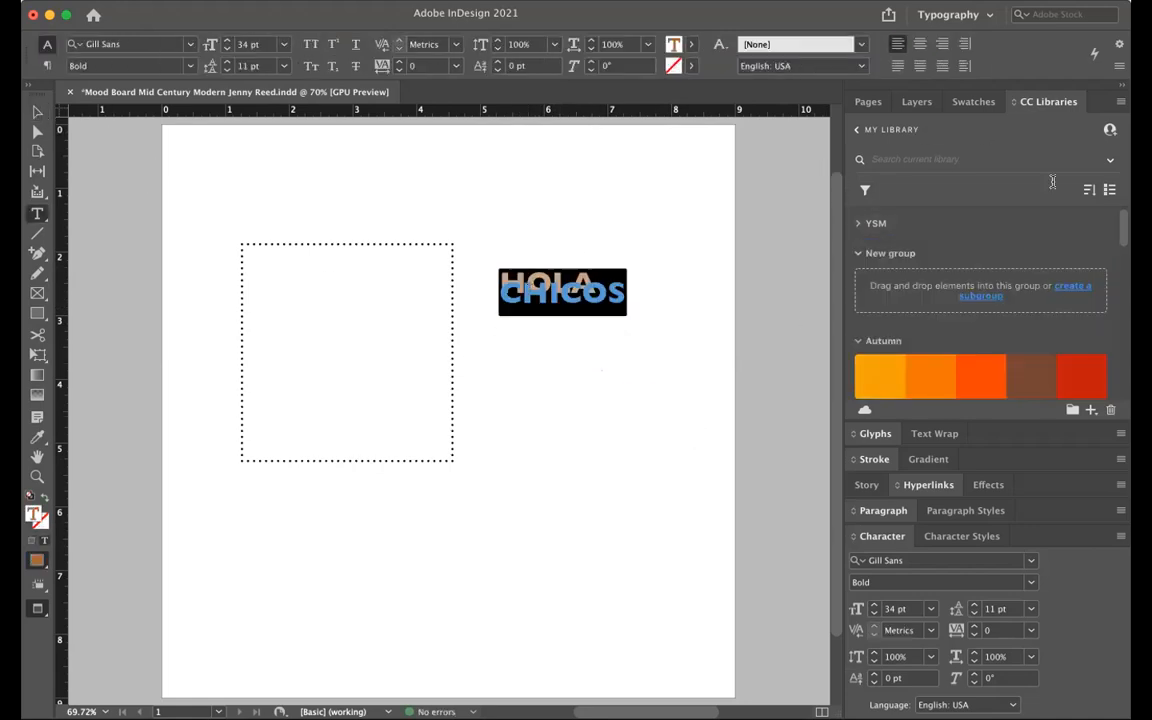
left_click(972, 104)
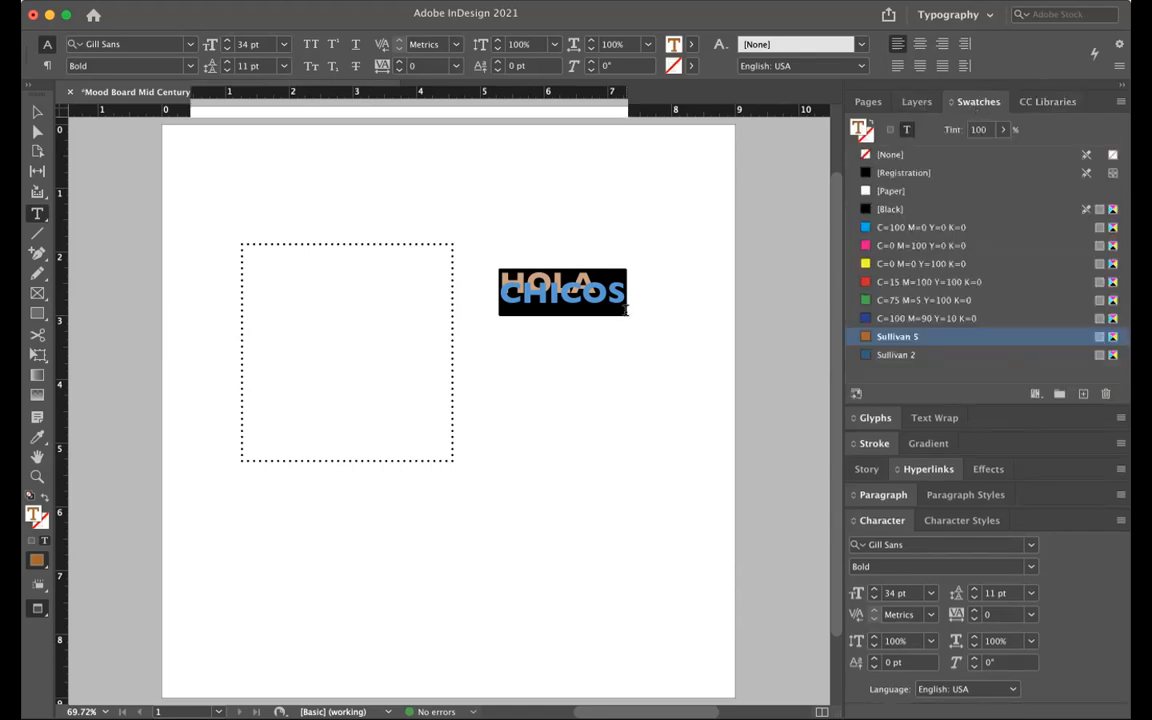
left_click(907, 264)
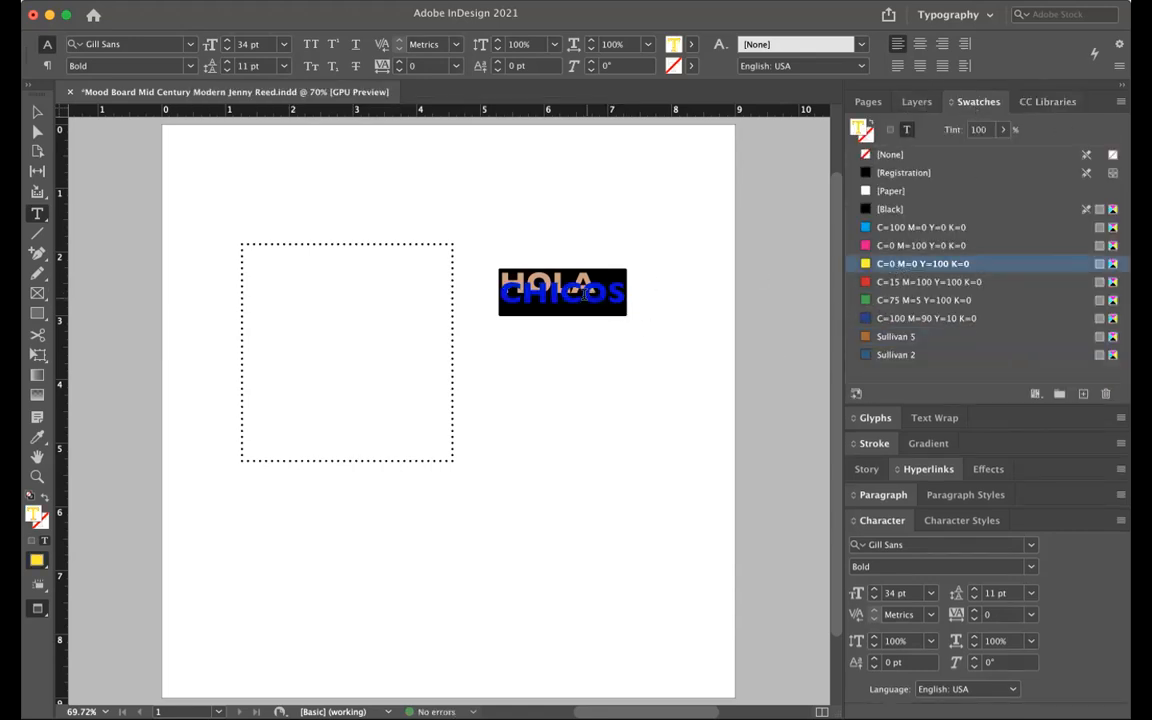
left_click(891, 247)
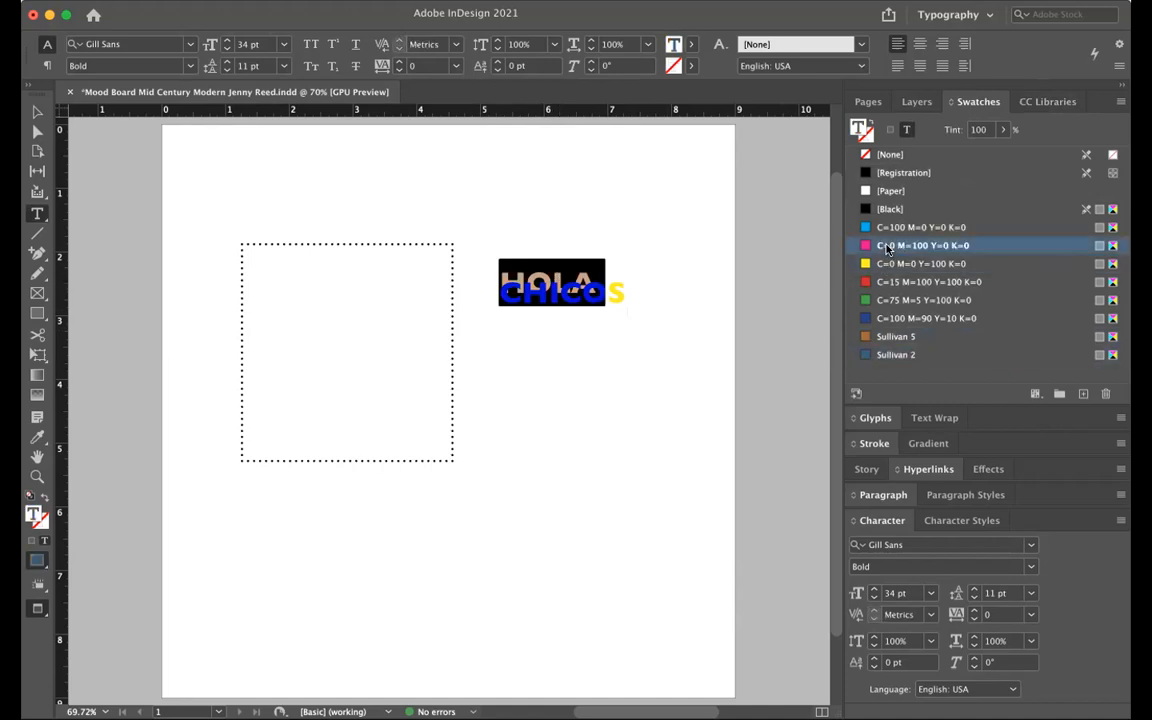
key("shift+super+a")
left_click(37, 111)
Step: Raise the leading of the two-line HOLA CHICOS text to 31 pt in single steps
left_click(591, 311)
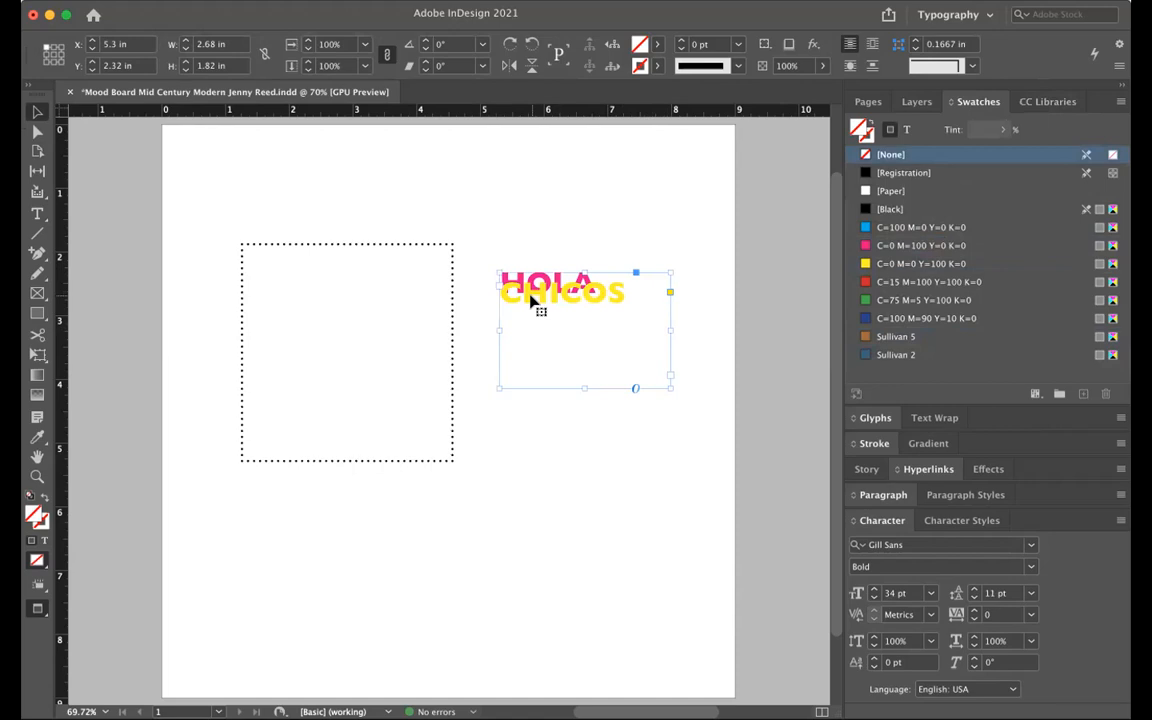
left_click(973, 589)
left_click(973, 589)
left_click(973, 589)
left_click(973, 589)
left_click(973, 589)
left_click(973, 589)
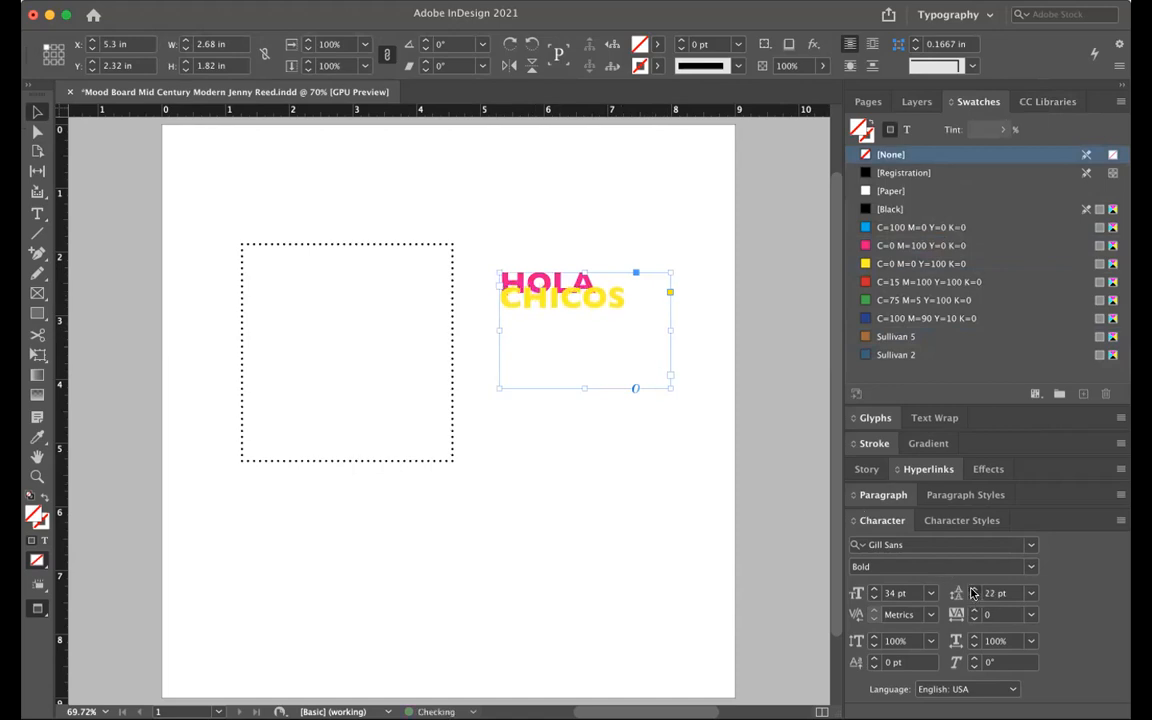
left_click(972, 590)
left_click(972, 590)
left_click(972, 590)
left_click(972, 590)
left_click(972, 590)
left_click(972, 590)
left_click(972, 590)
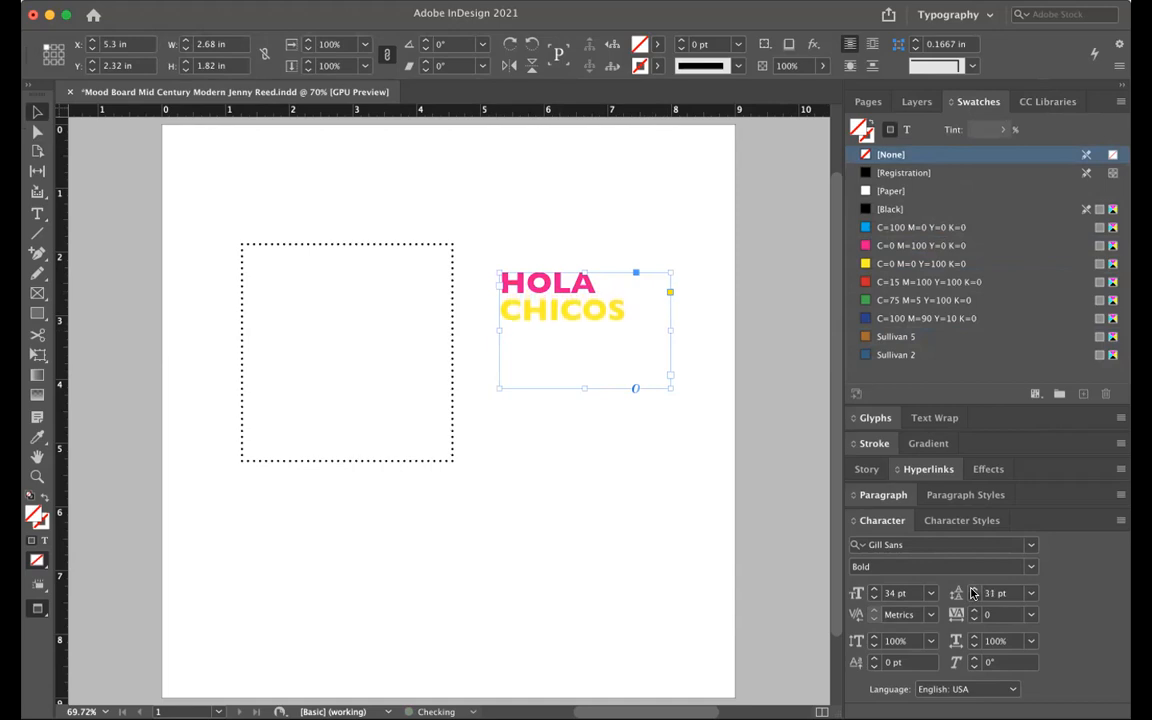
Step: Return the HOLA CHICOS text to automatic leading and move its frame to the page's upper-left margin corner, at X 0.5 in, Y 0.5 in
left_click(1030, 593)
left_click(1020, 331)
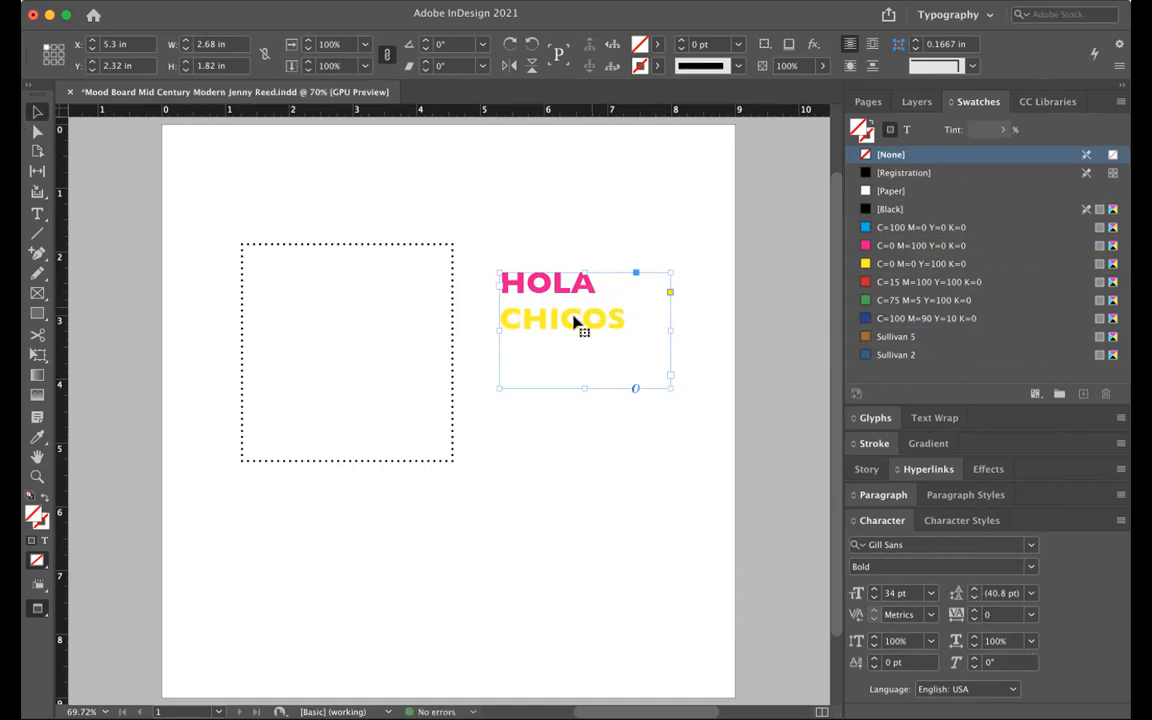
left_click(385, 255)
left_click_drag(385, 255, 290, 216)
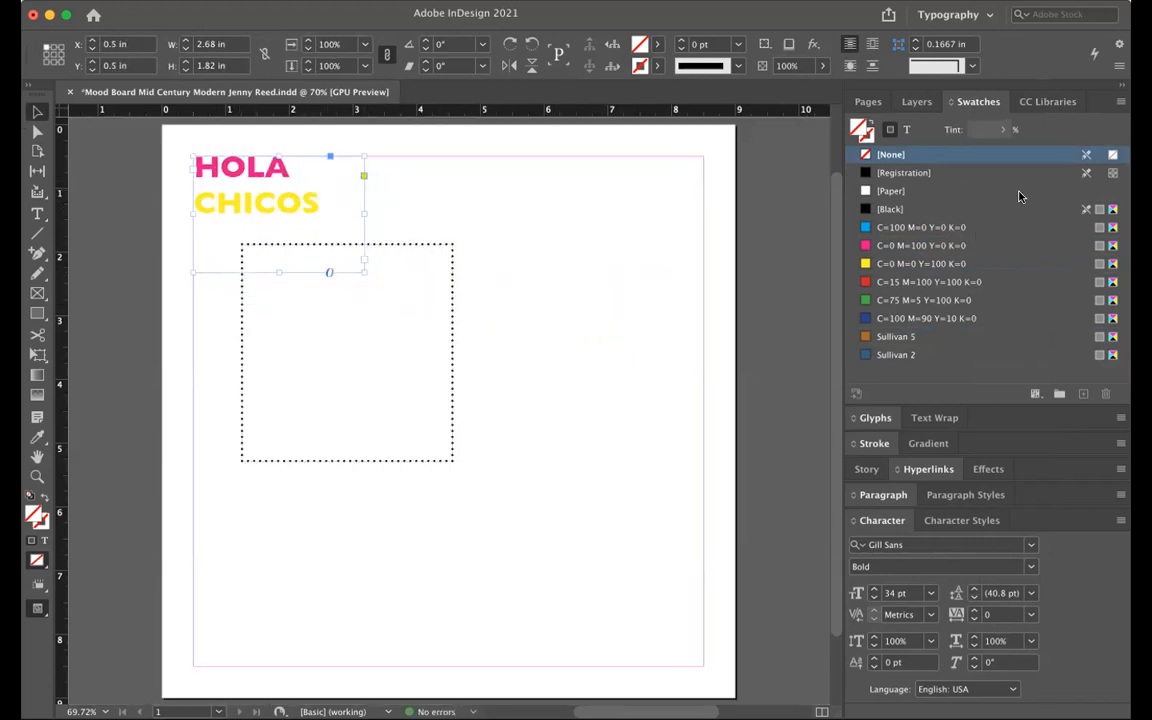
Step: Try green, red, magenta and dark blue swatches as the text frame's container fill, and reset the fill to None
left_click(906, 131)
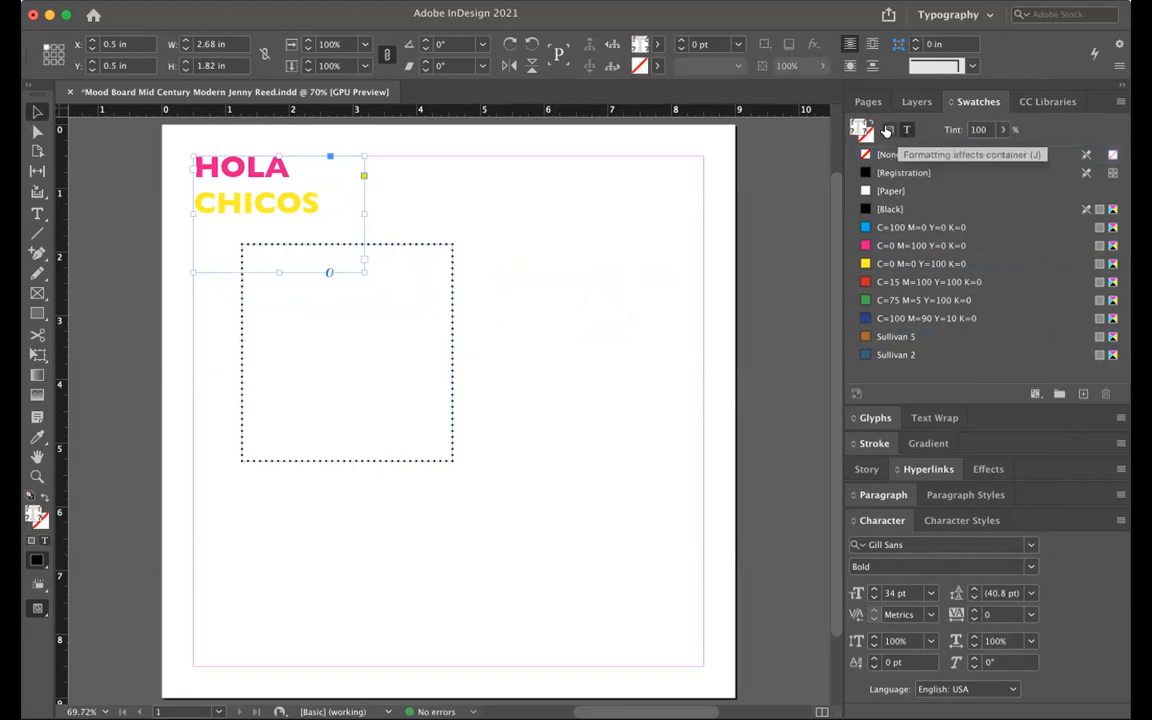
left_click(889, 129)
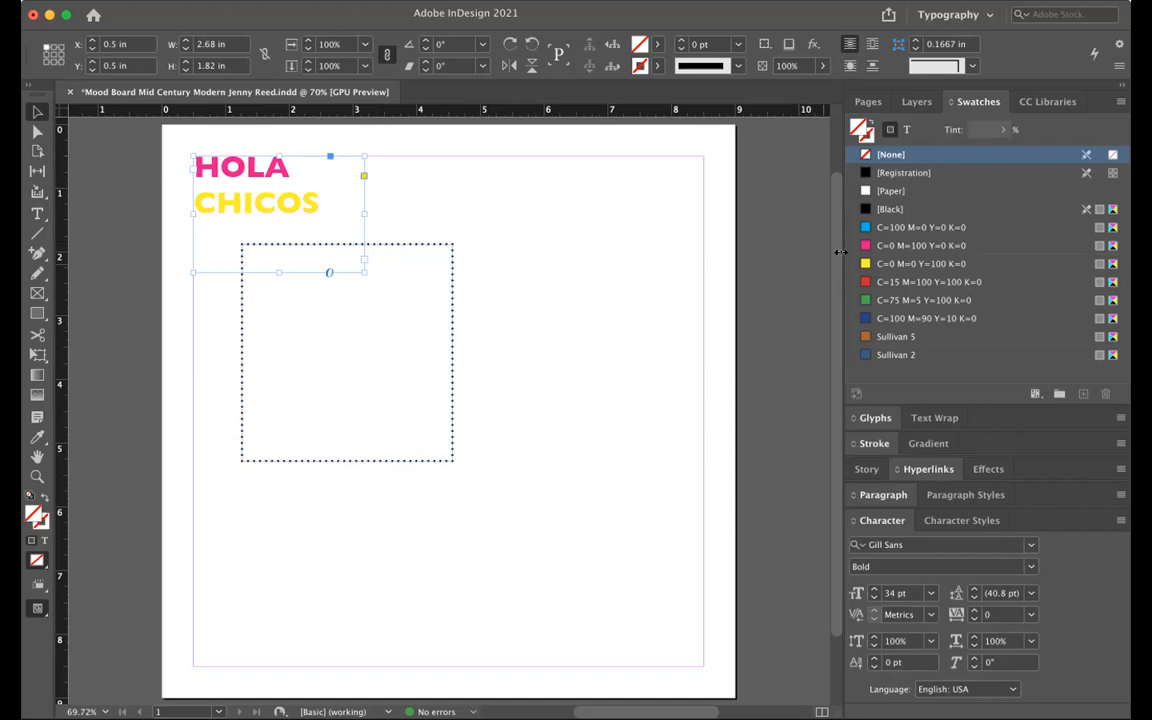
left_click(883, 300)
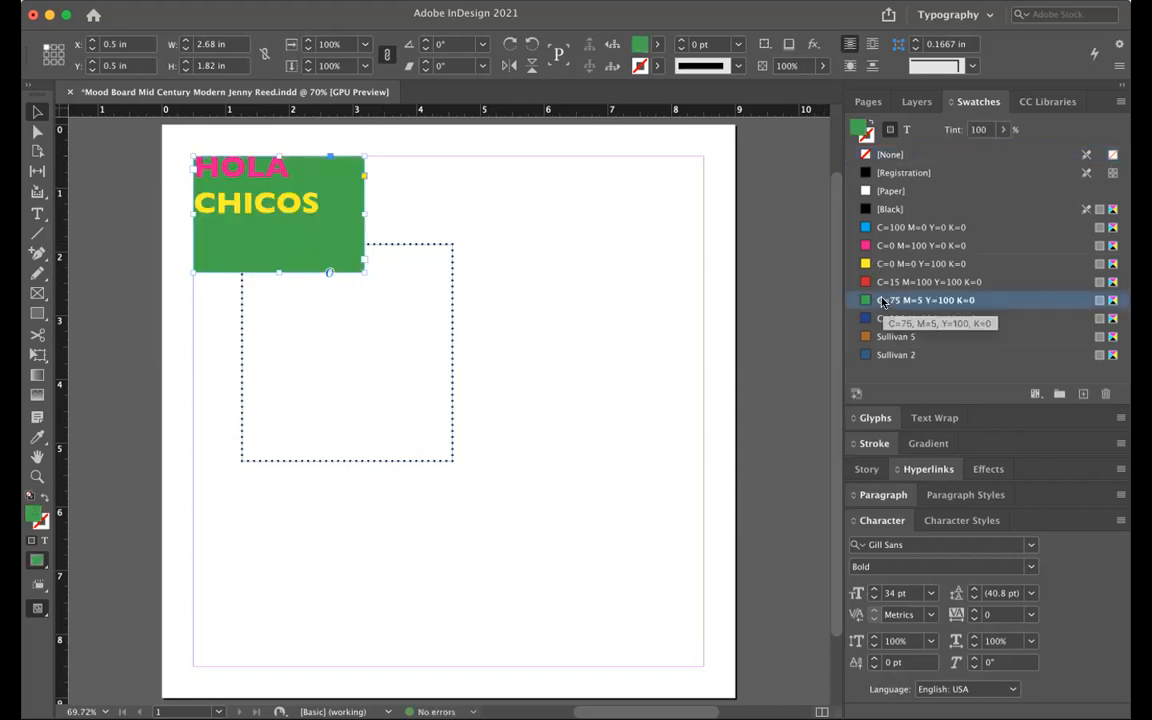
left_click(886, 281)
left_click(888, 247)
left_click(885, 318)
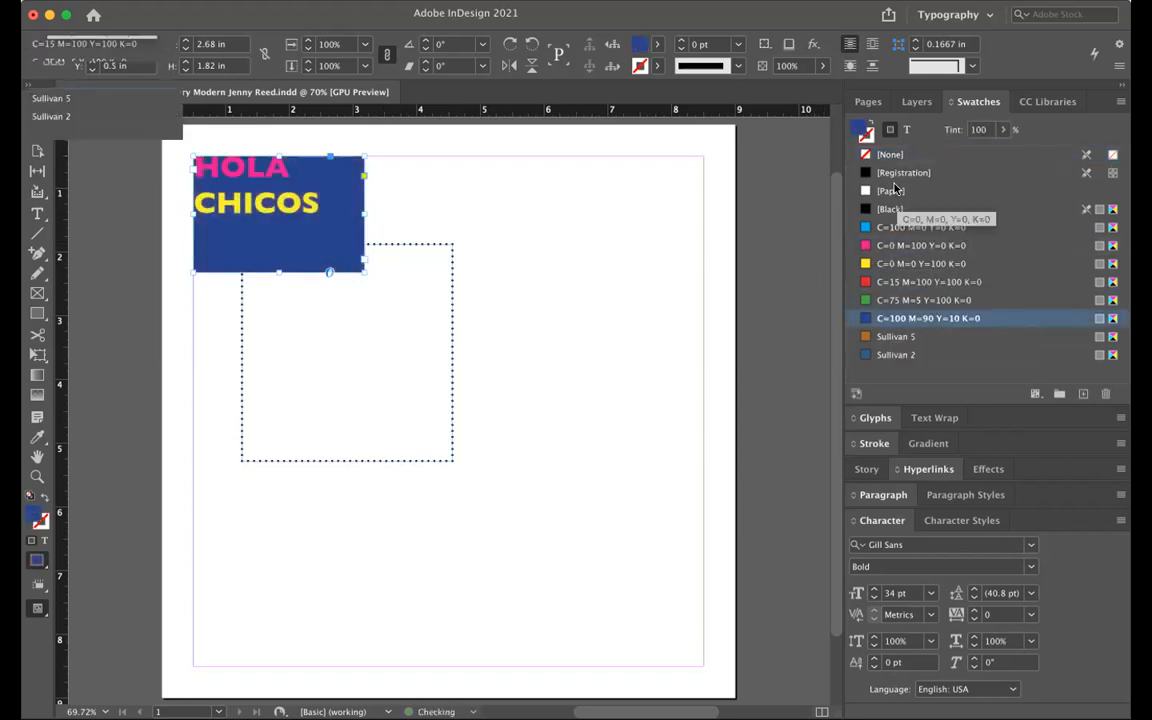
left_click(897, 156)
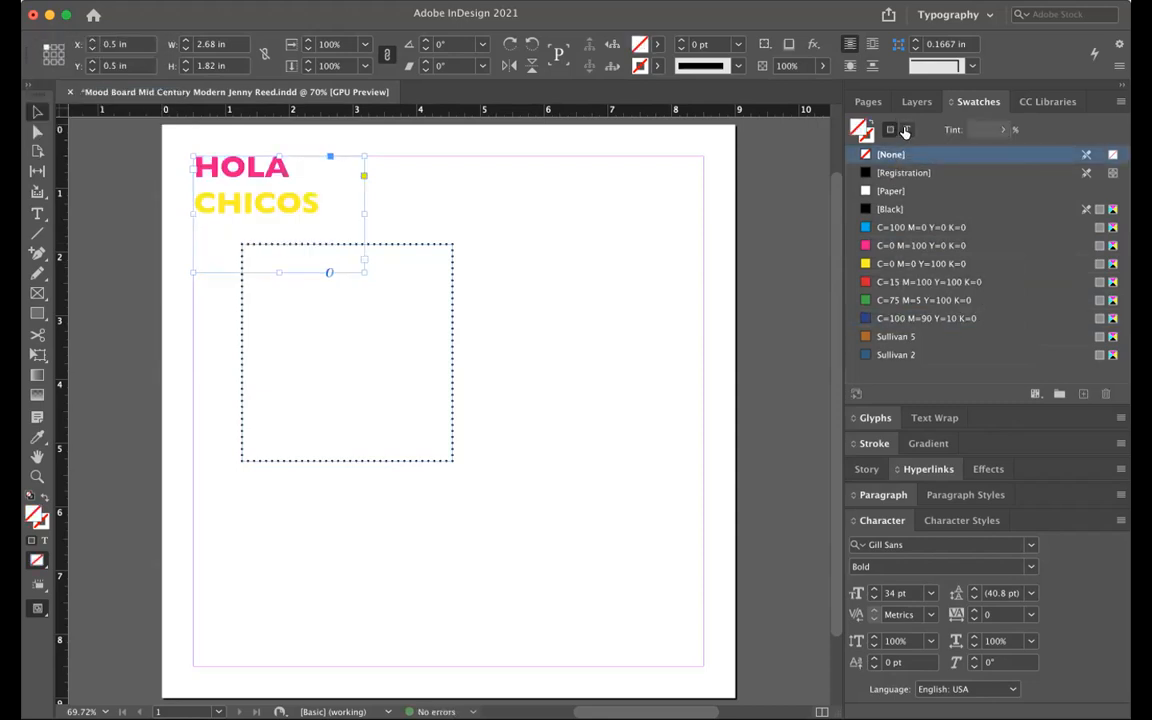
Step: Color the HOLA CHICOS text Black and shrink its frame to about 2.4 in wide by 1.28 in high
left_click(906, 129)
left_click(893, 209)
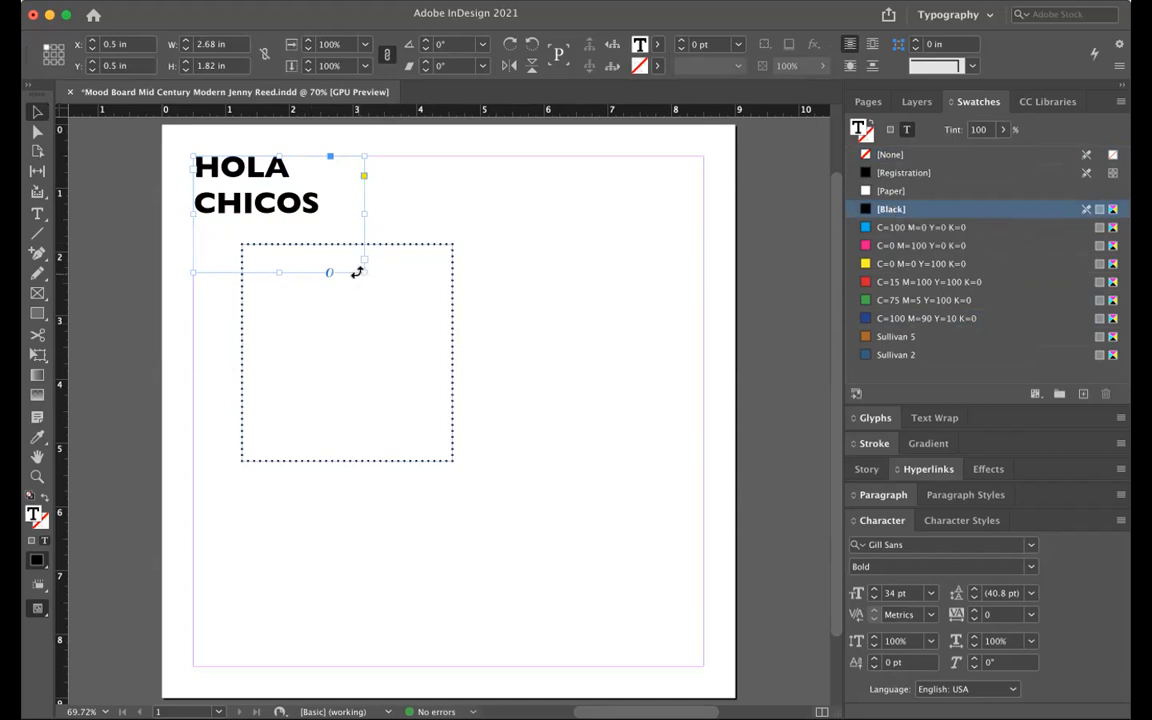
left_click_drag(361, 270, 346, 237)
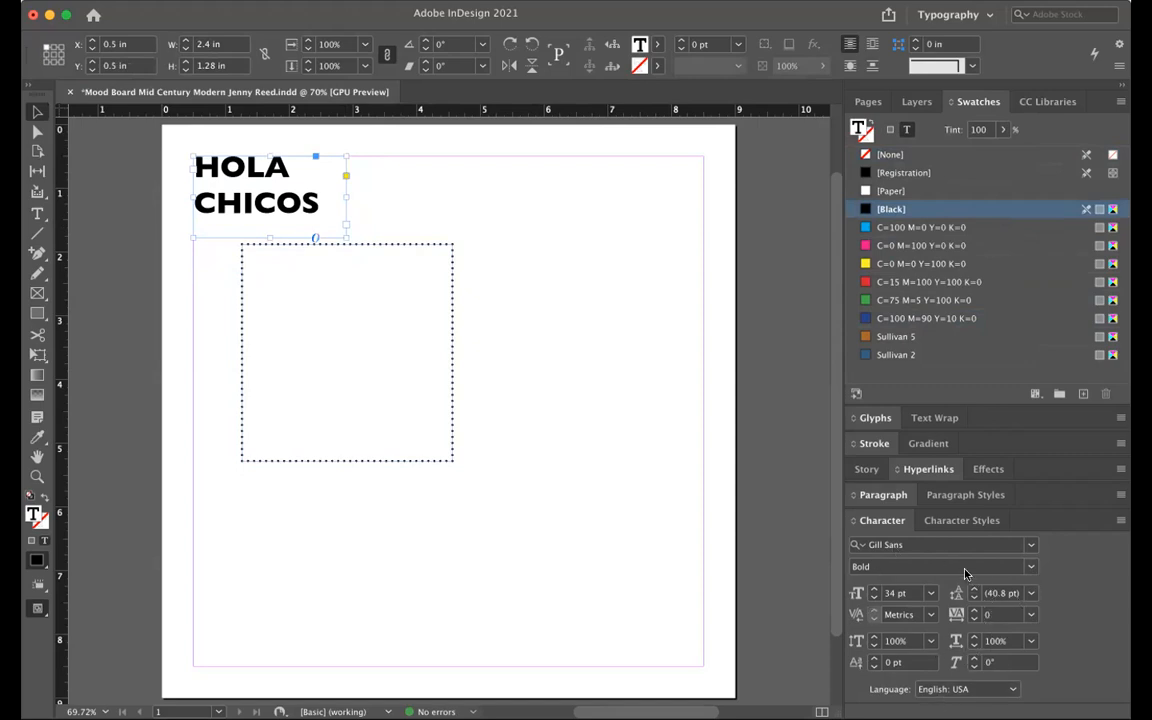
Step: Try the center, right, left and justified alignments on the HOLA CHICOS text, ending with Justify all lines
left_click(865, 497)
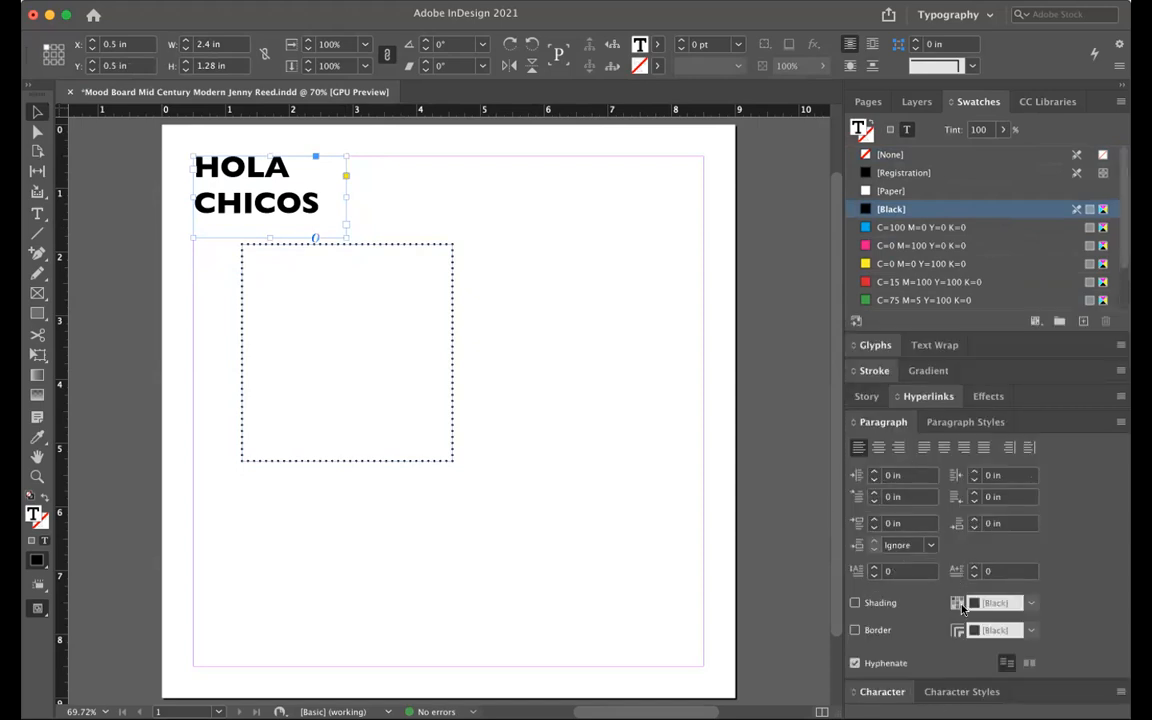
left_click(878, 449)
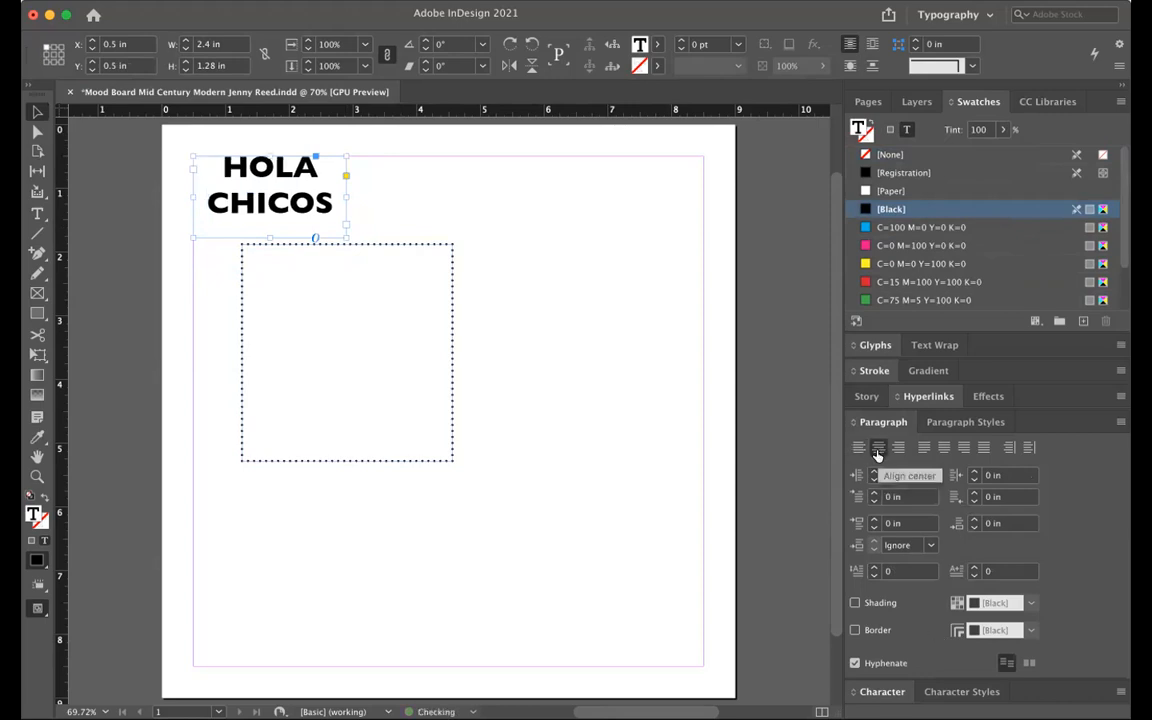
left_click(898, 447)
left_click(858, 447)
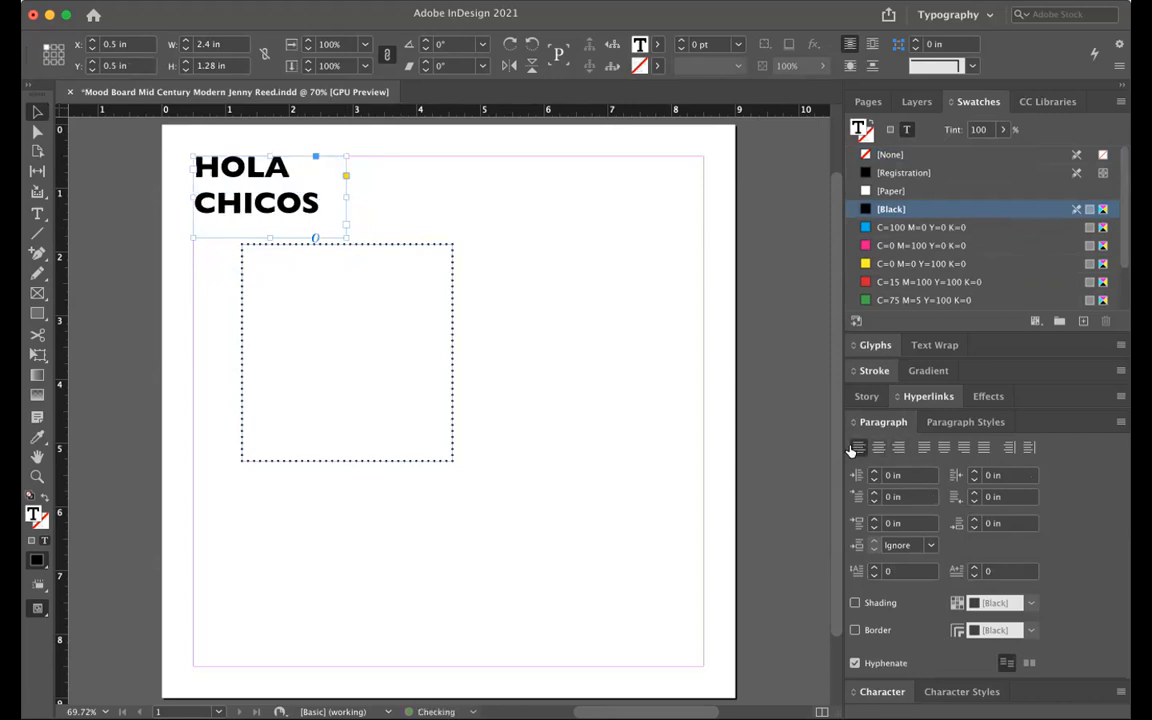
left_click(923, 448)
left_click(944, 448)
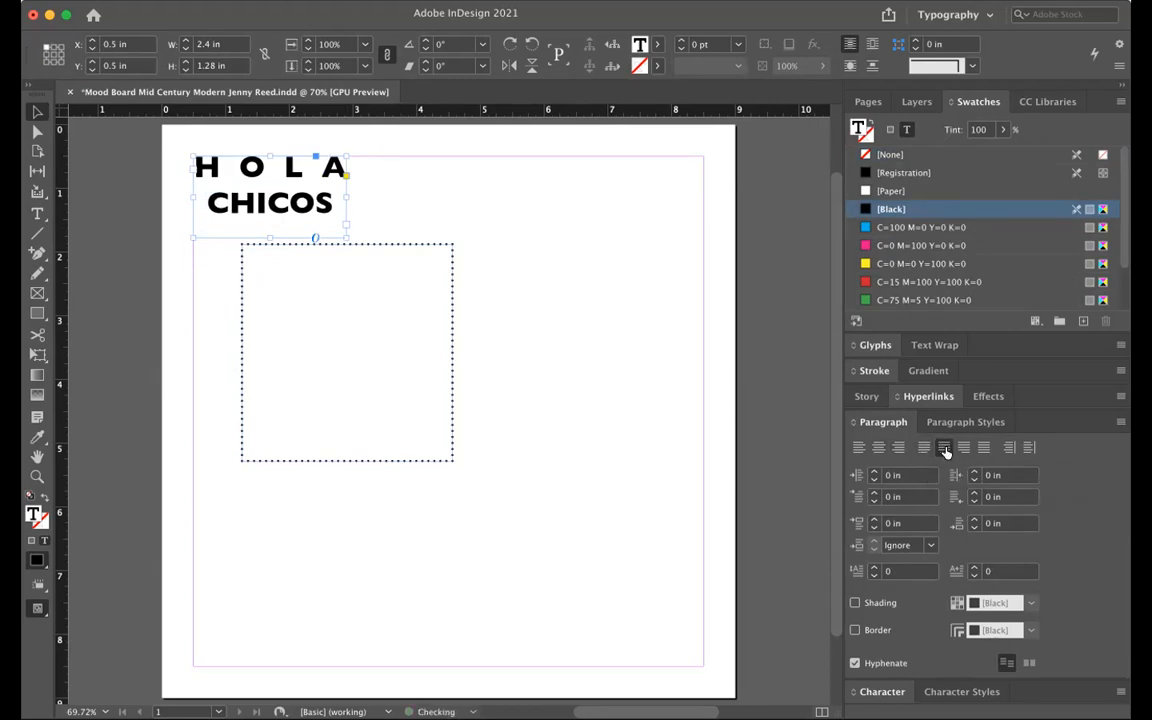
left_click(964, 449)
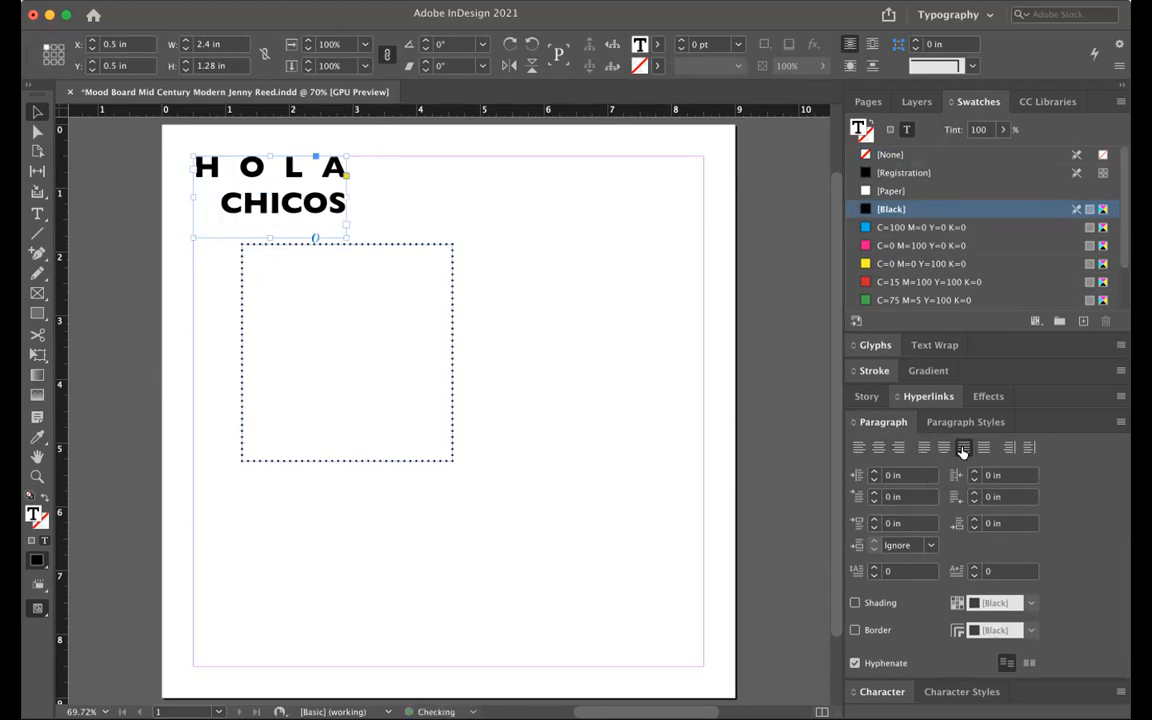
left_click(983, 449)
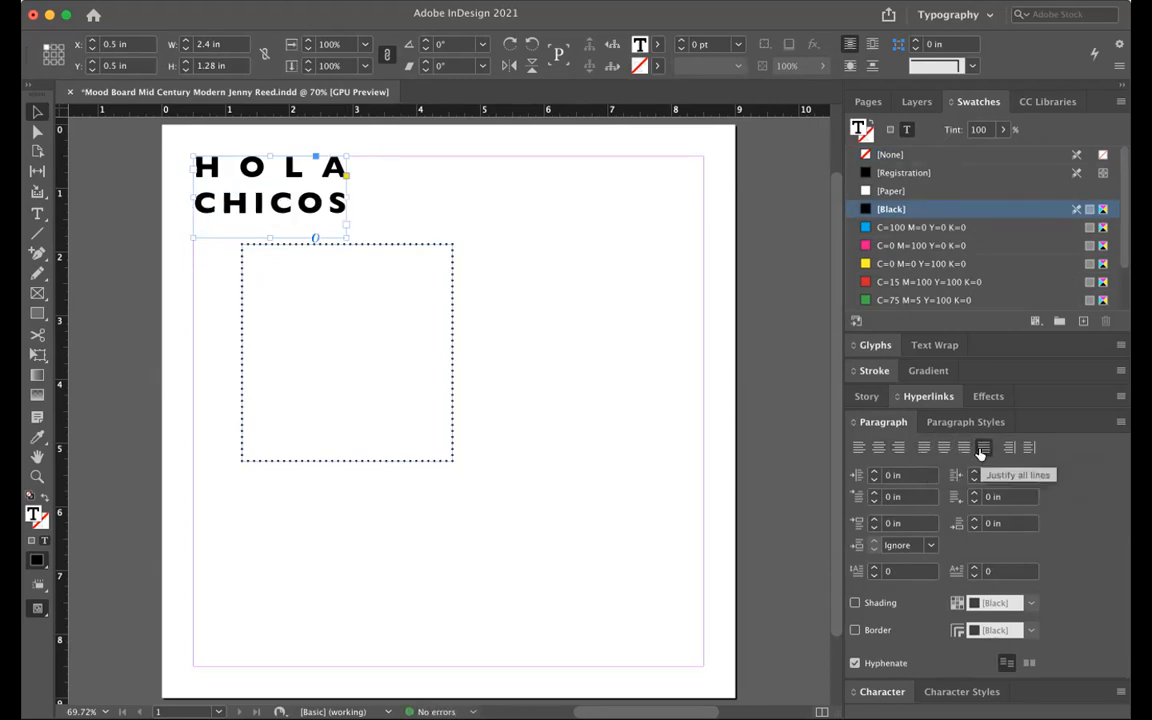
Step: Try narrower and wider widths for the text frame, ending at about 2.44 in wide and 2.3 in high
left_click_drag(345, 192, 321, 194)
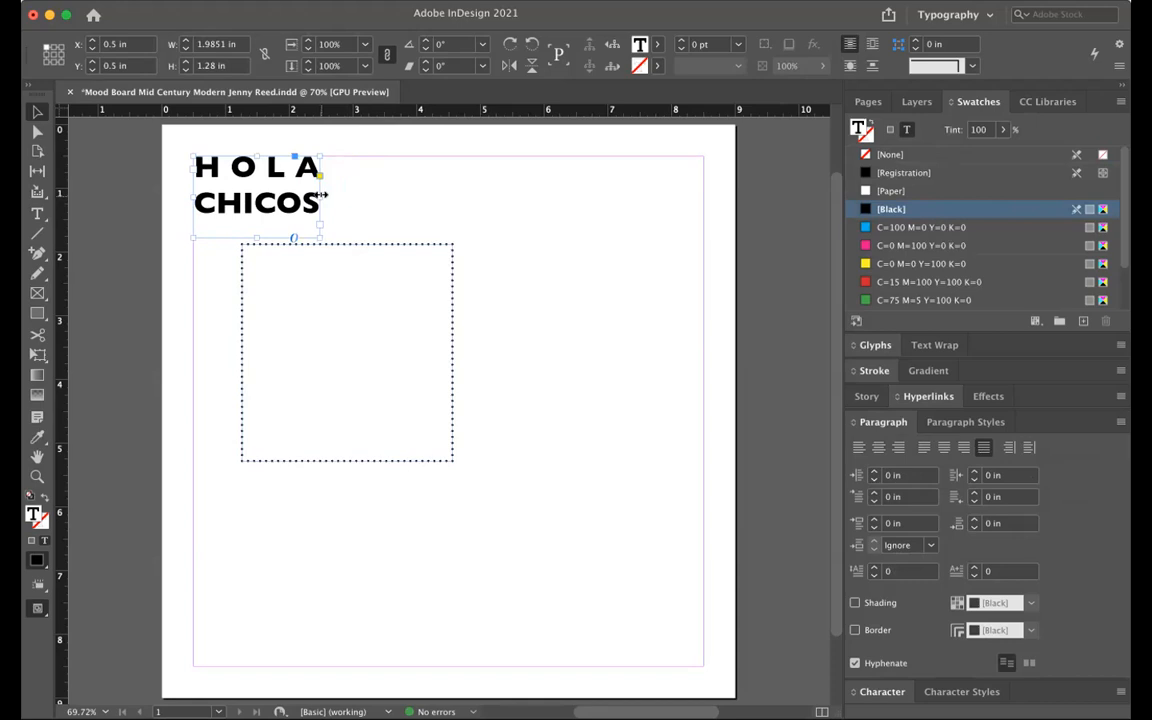
left_click_drag(321, 194, 379, 194)
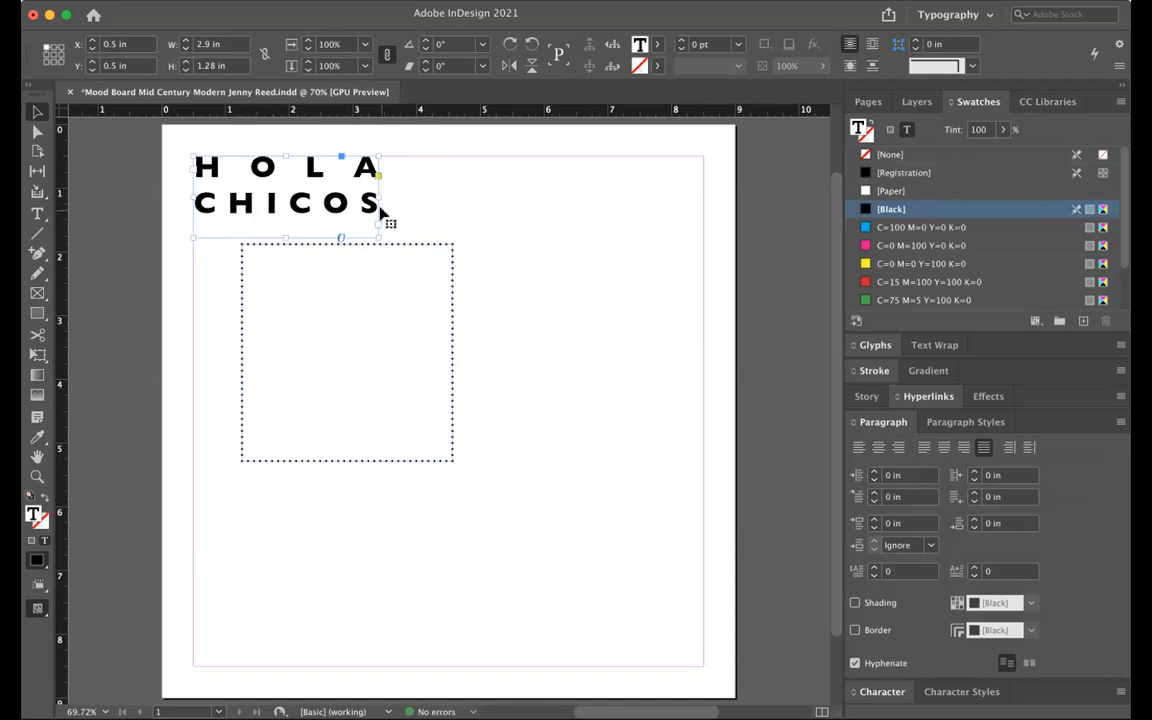
left_click_drag(380, 194, 349, 195)
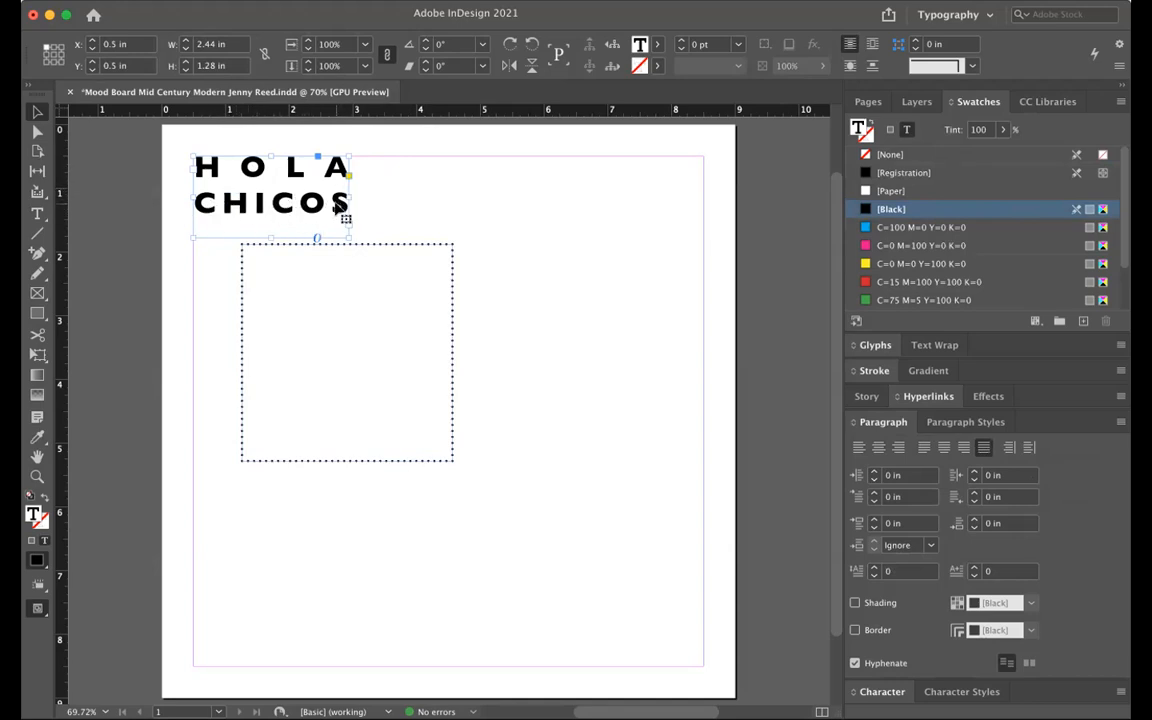
left_click_drag(269, 237, 267, 301)
Step: Increase the font size of the word HOLA to 53 pt in single steps
triple_click(250, 166)
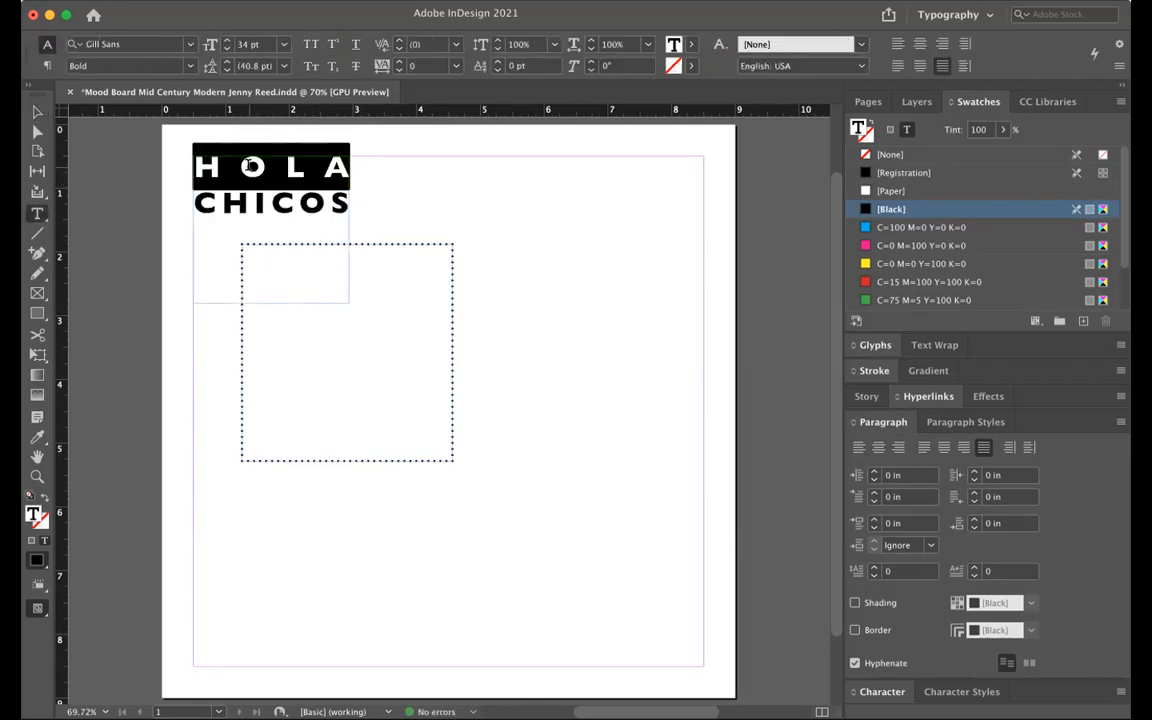
left_click(227, 41)
left_click(227, 41)
left_click(227, 41)
left_click(227, 41)
left_click(227, 41)
left_click(227, 43)
left_click(227, 43)
left_click(227, 43)
left_click(227, 43)
left_click(227, 43)
left_click(227, 43)
left_click(227, 43)
left_click(227, 43)
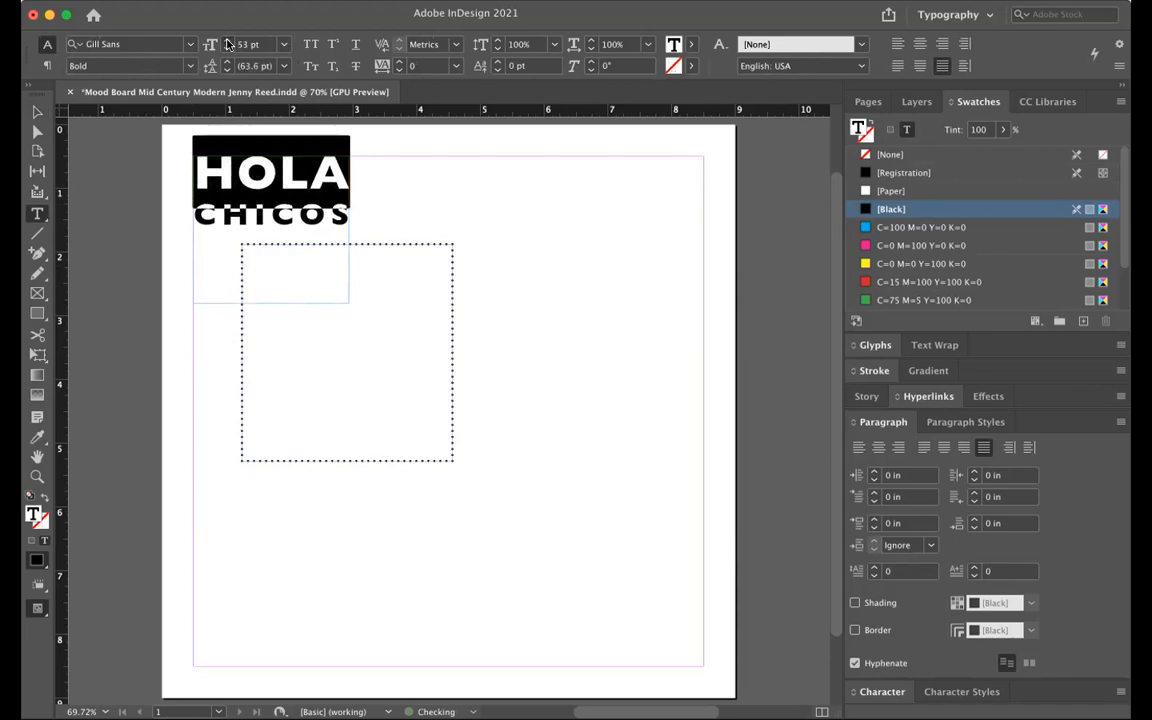
left_click(227, 43)
left_click(227, 43)
left_click(227, 43)
left_click(227, 50)
left_click(227, 50)
left_click(227, 50)
left_click(279, 162)
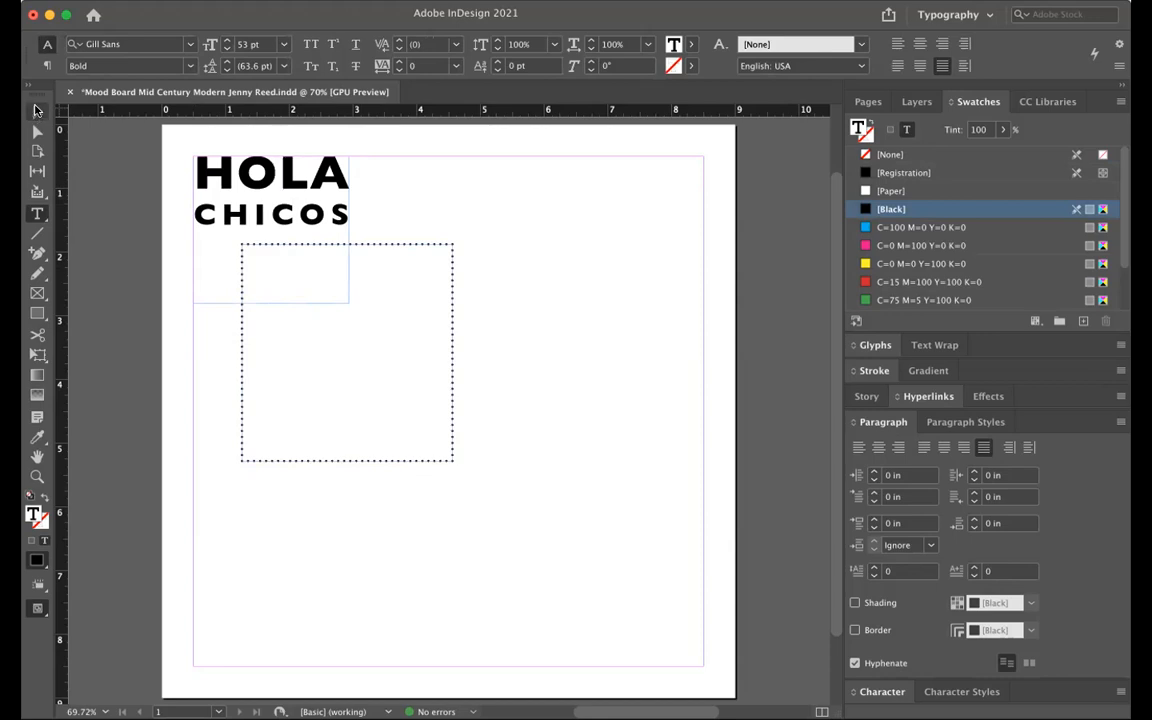
left_click(35, 113)
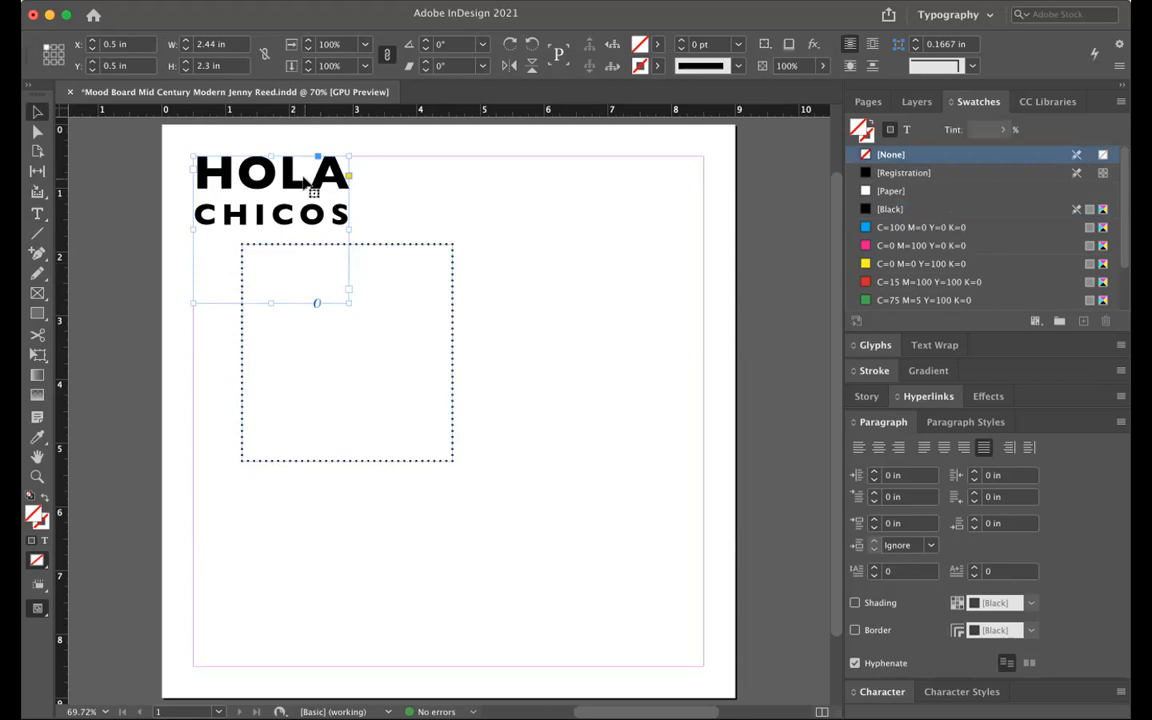
Step: Reduce the leading of the word CHICOS to 30 pt in the character settings
triple_click(262, 215)
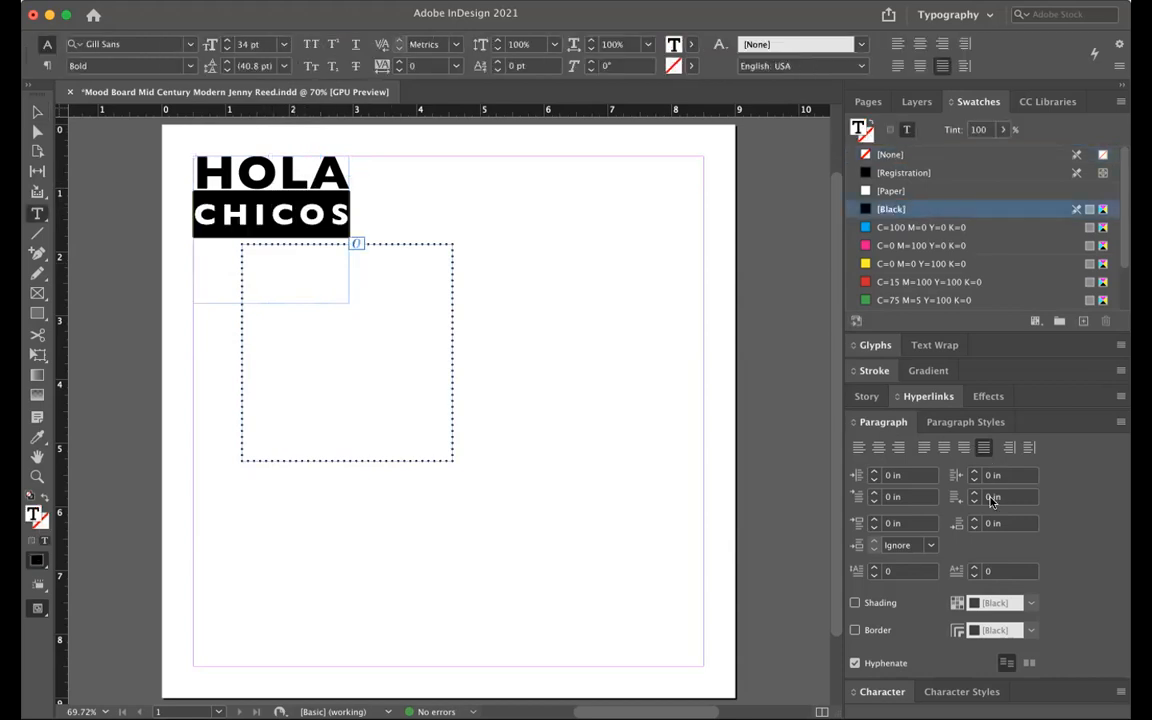
left_click(886, 690)
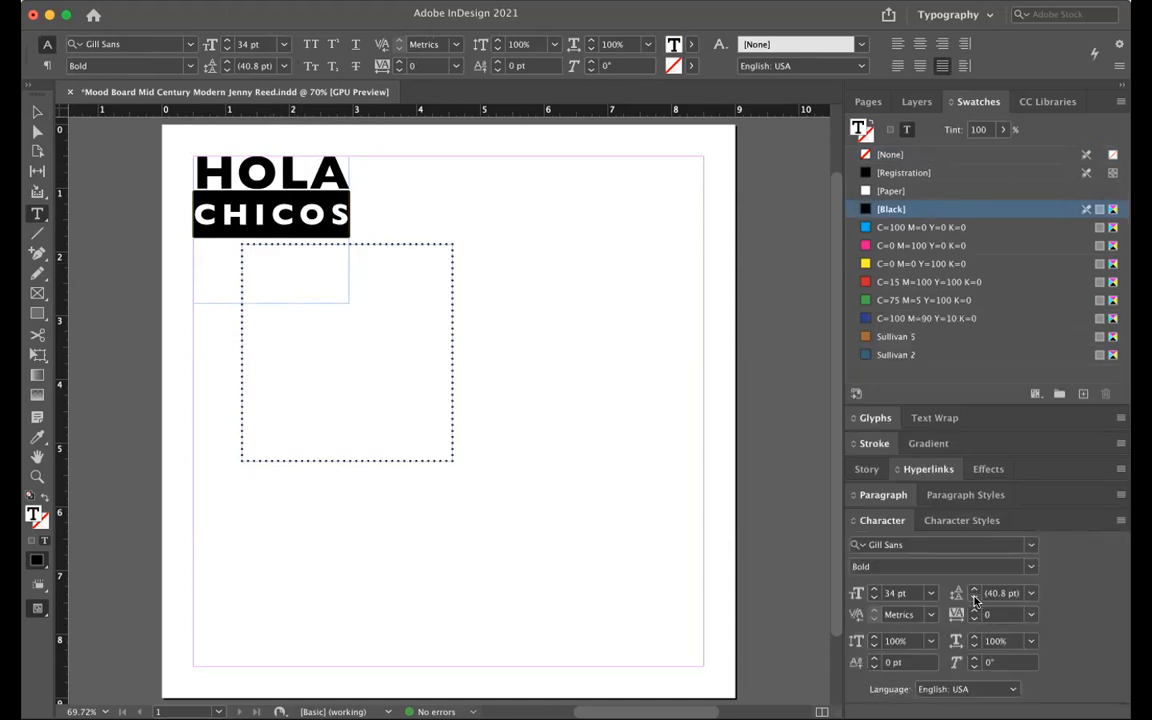
left_click(974, 598)
left_click(974, 598)
left_click(974, 598)
left_click(974, 598)
left_click(974, 598)
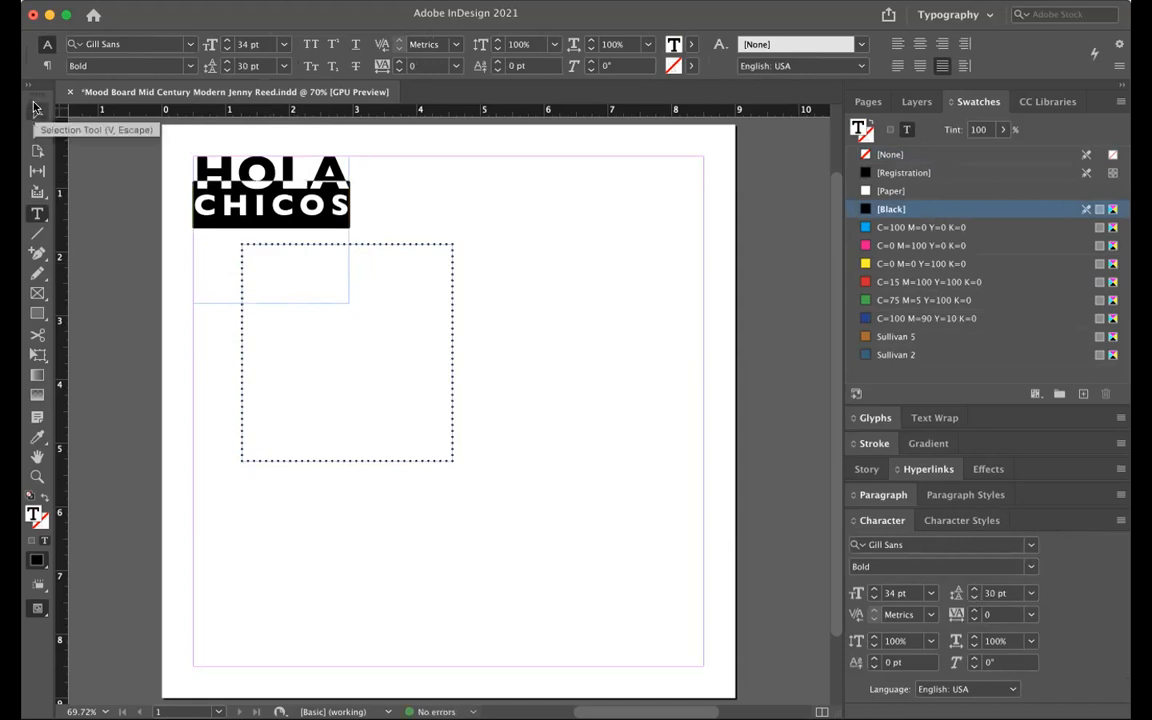
left_click(35, 110)
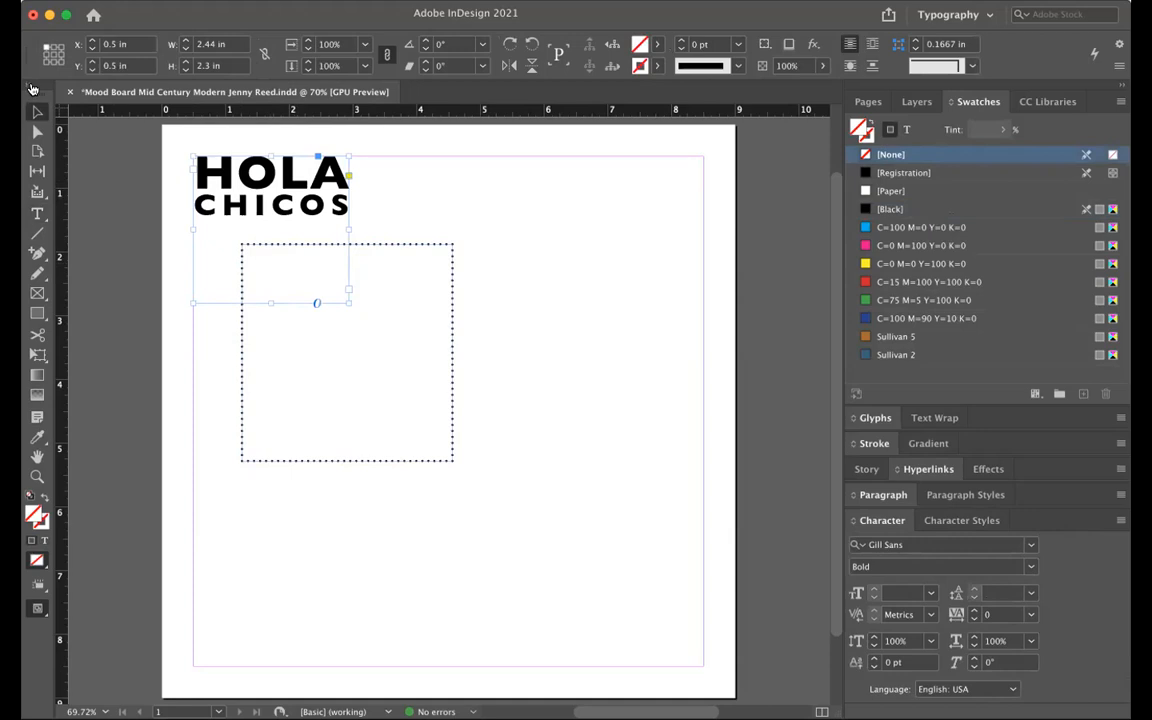
Step: Toggle the toolbox between its one- and two-column layouts, leaving it in two columns
left_click(30, 86)
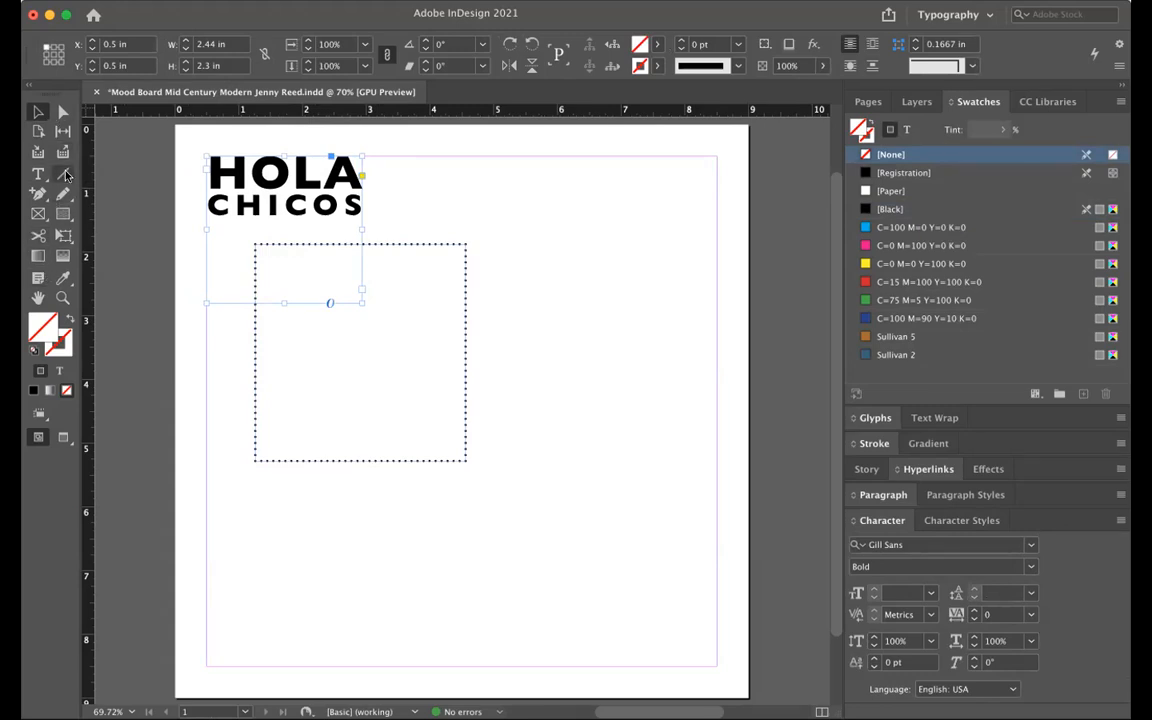
left_click(30, 86)
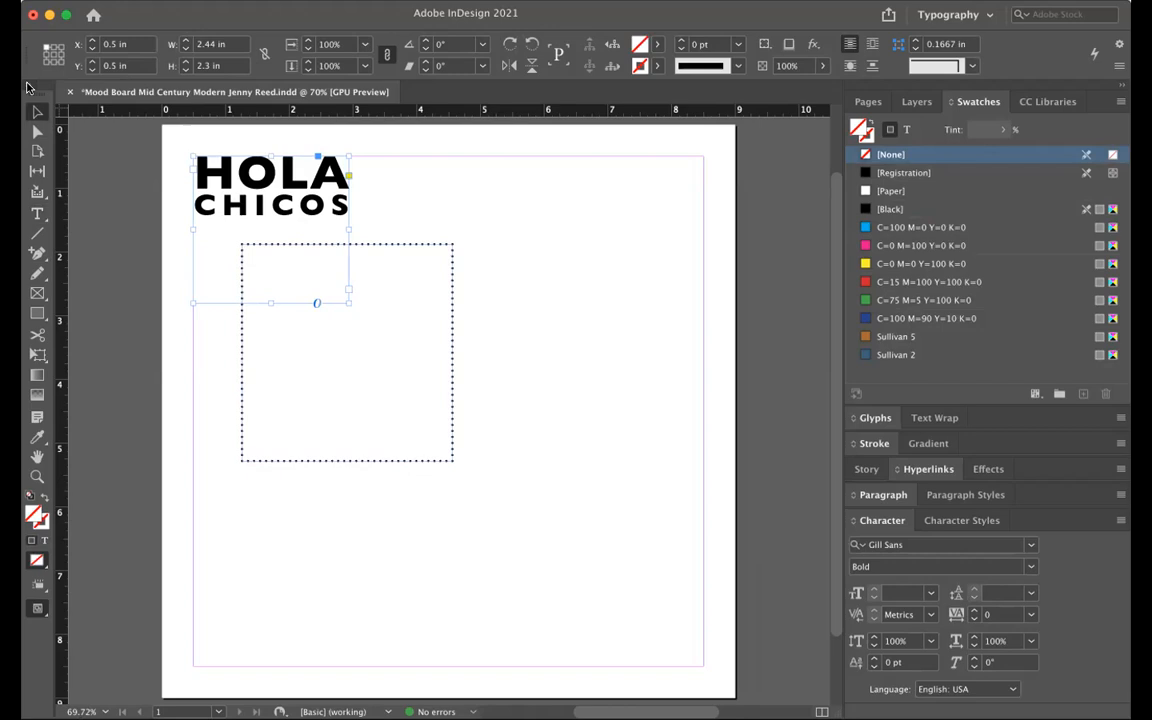
left_click(30, 87)
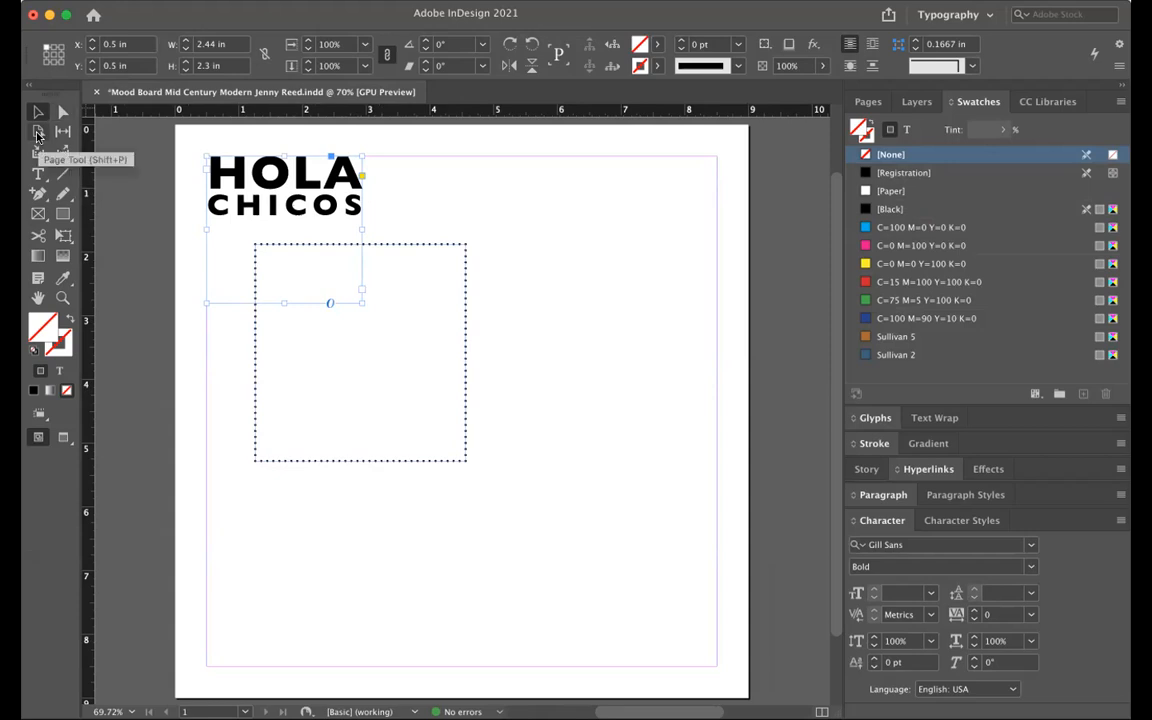
Step: Set the page height to 12 in with the Page tool and switch the page to landscape orientation
left_click(38, 133)
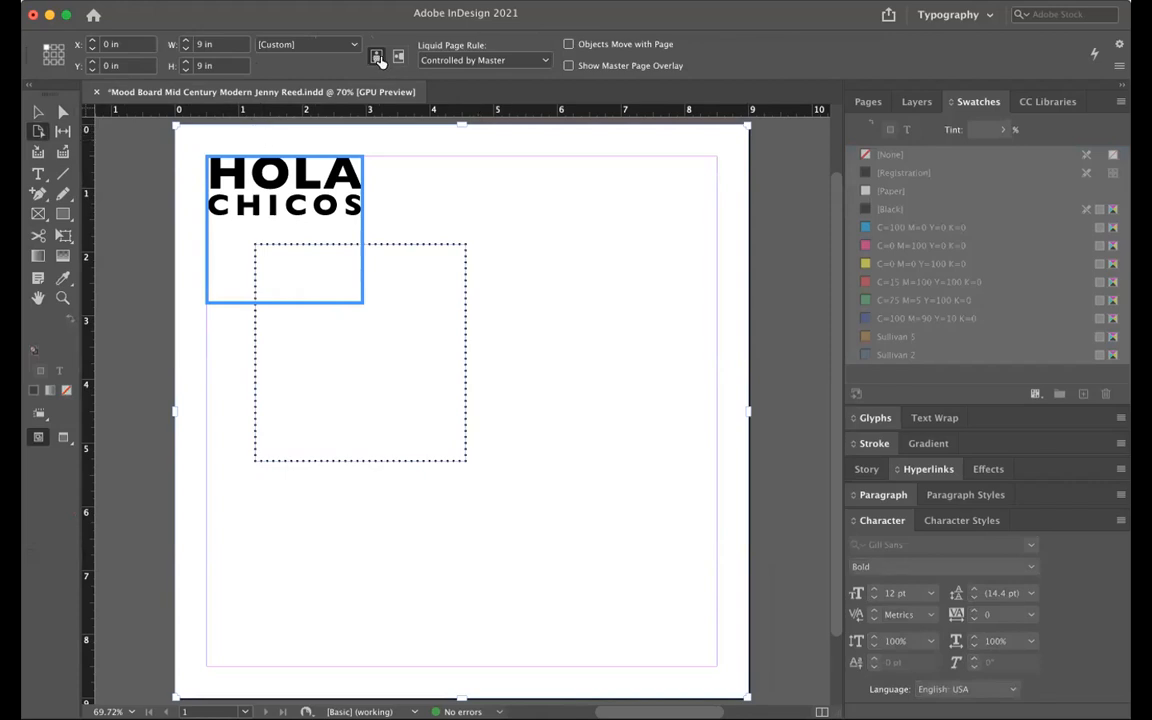
left_click(222, 66)
key("Up")
key("Up")
key("Up")
key("Up")
key("Up")
key("Up")
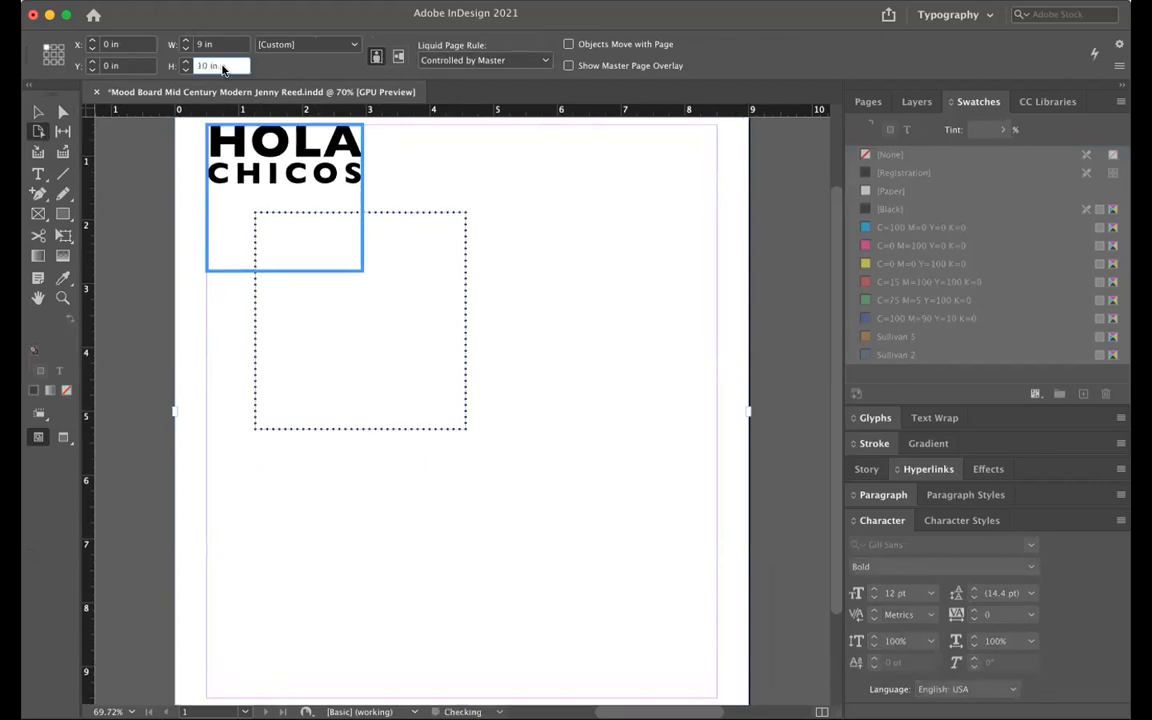
double_click(212, 66)
type("12")
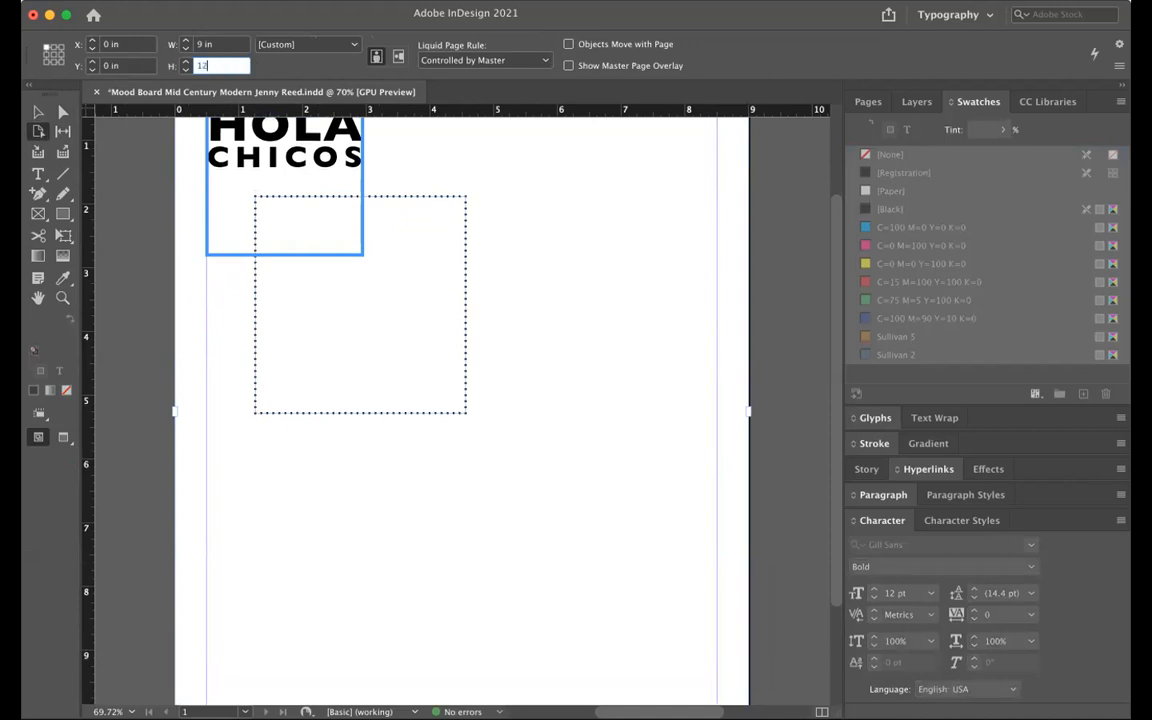
key("Return")
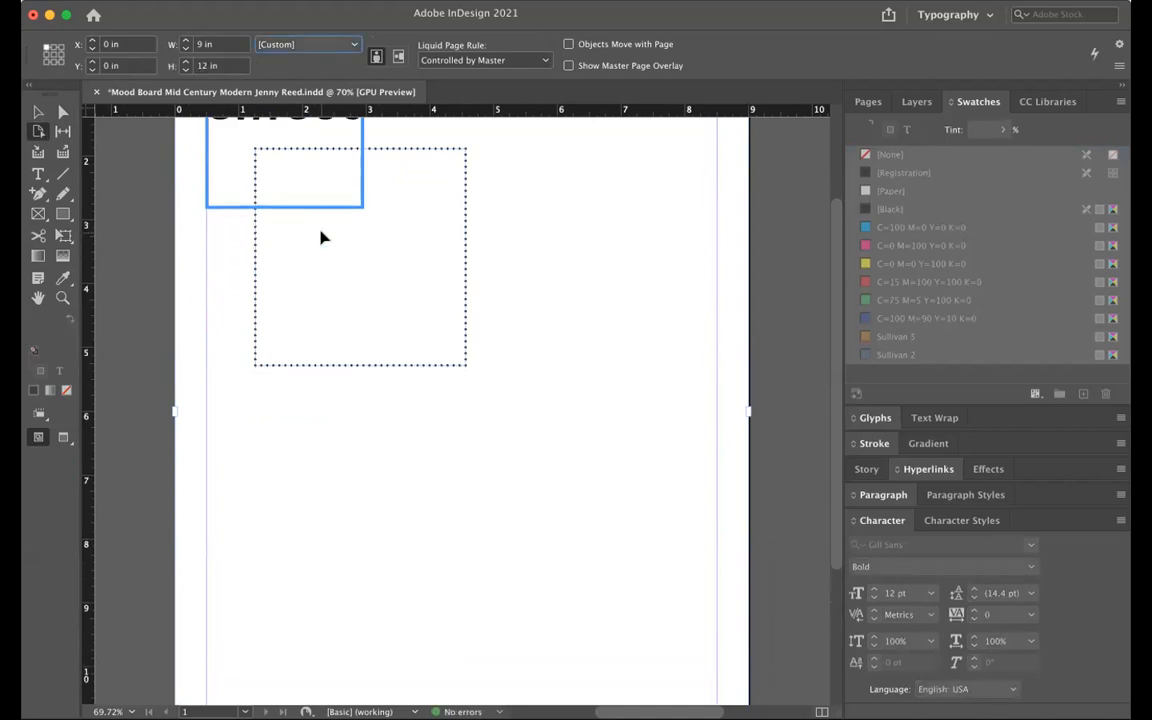
key("super+0")
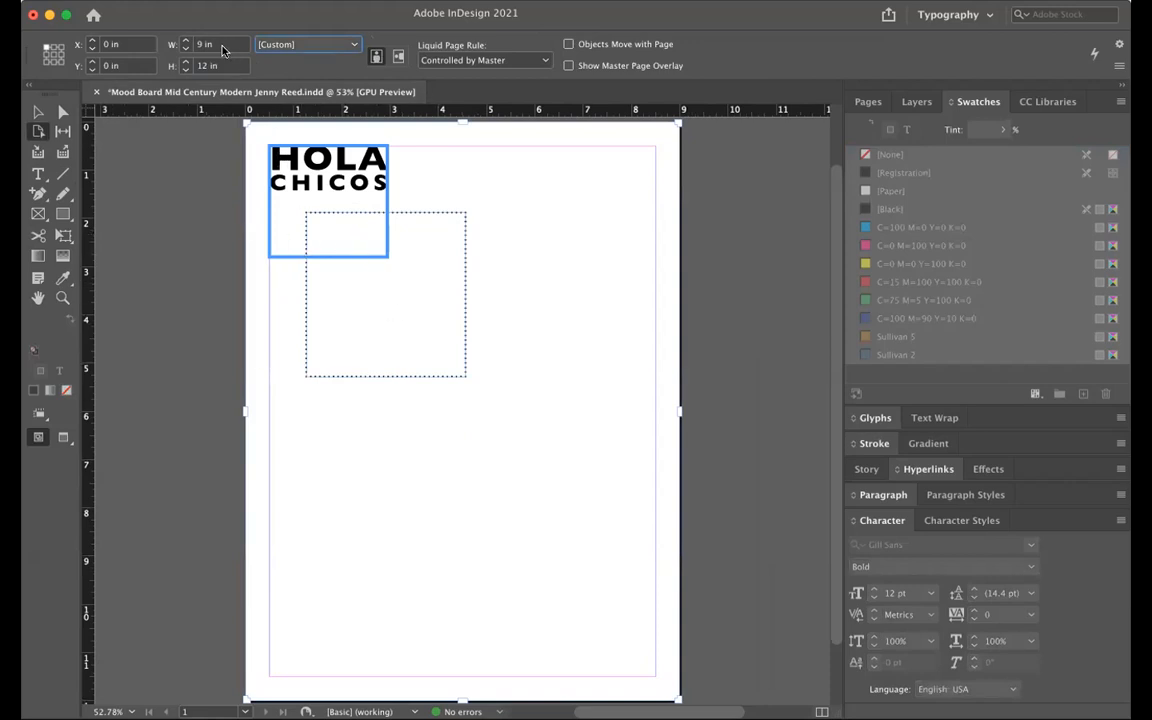
left_click(398, 57)
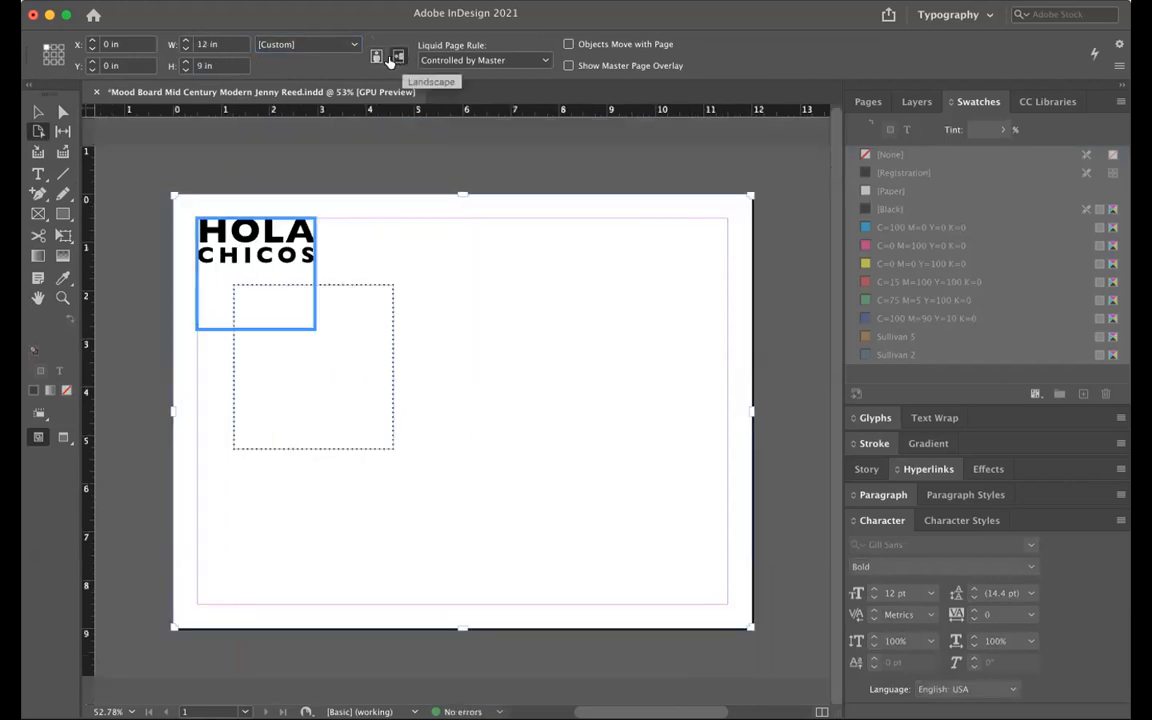
Step: Toggle the page orientation between portrait and landscape, leaving the page in portrait
left_click(377, 57)
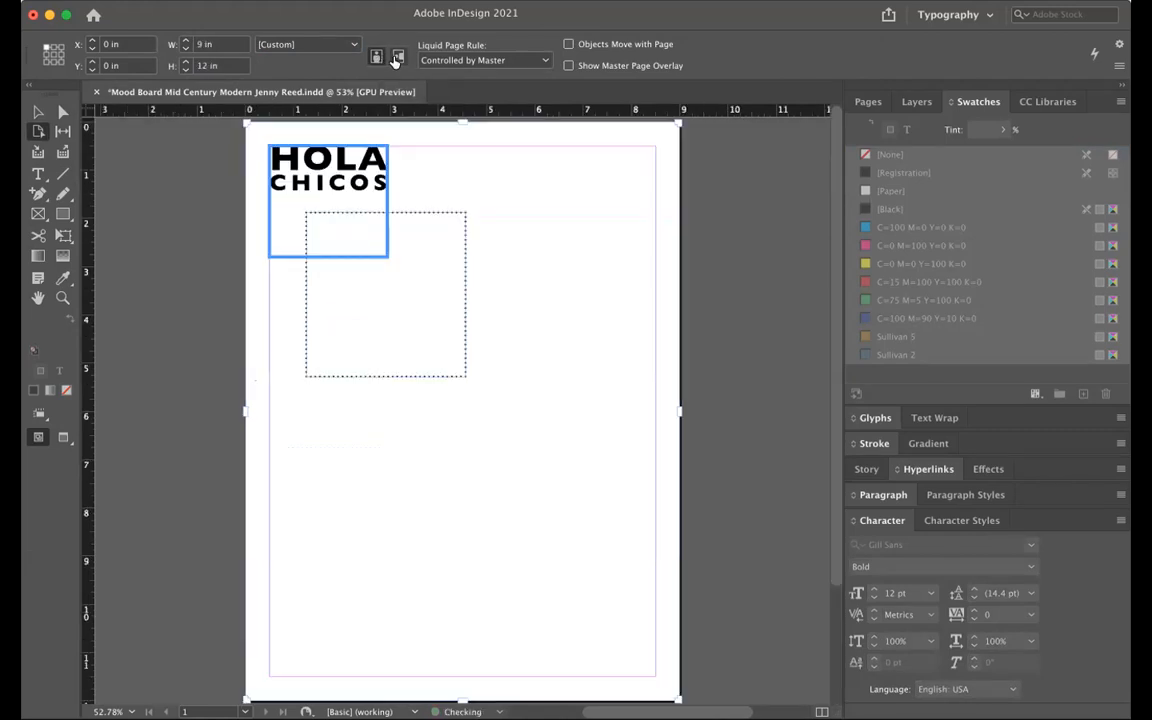
left_click(398, 58)
left_click(376, 59)
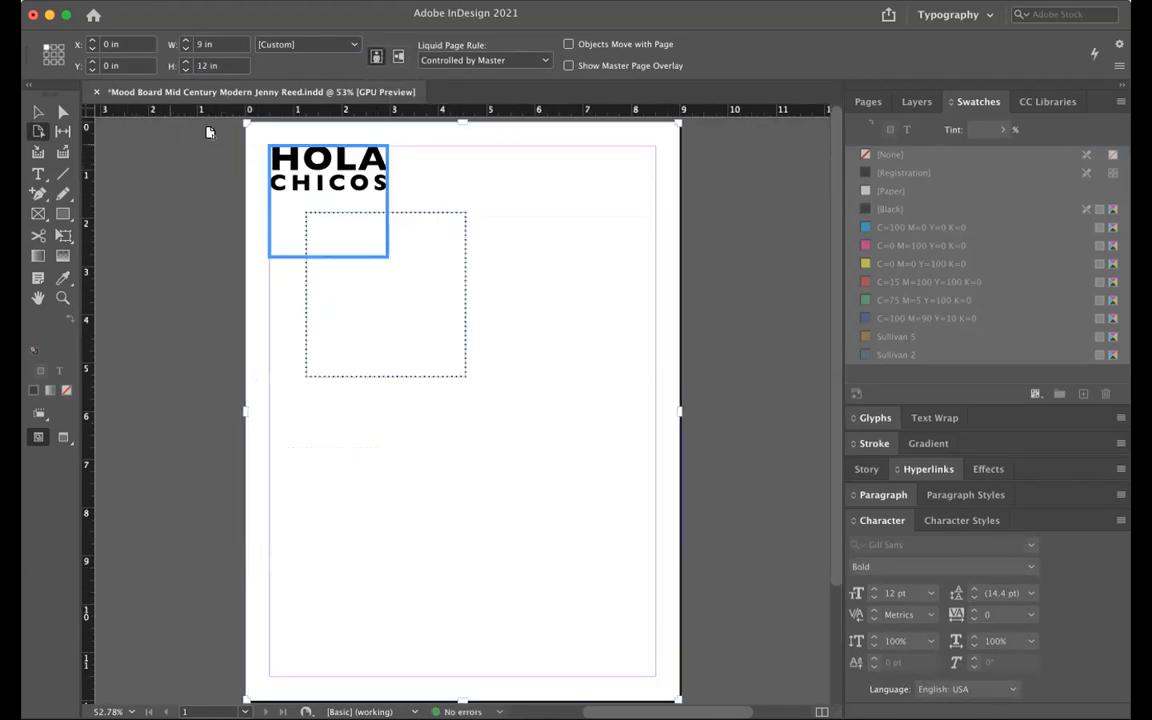
Step: Look through the Gap, Content Collector, Type and Line tools, including the Type tool's variants
left_click(61, 132)
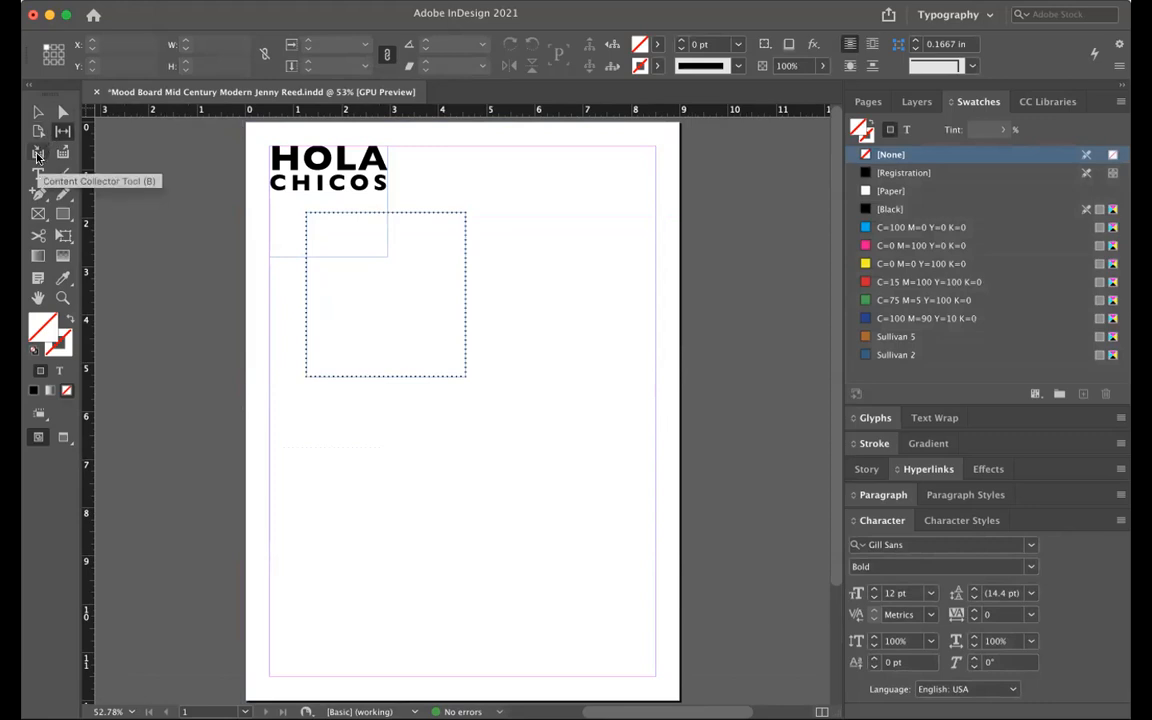
left_click(37, 155)
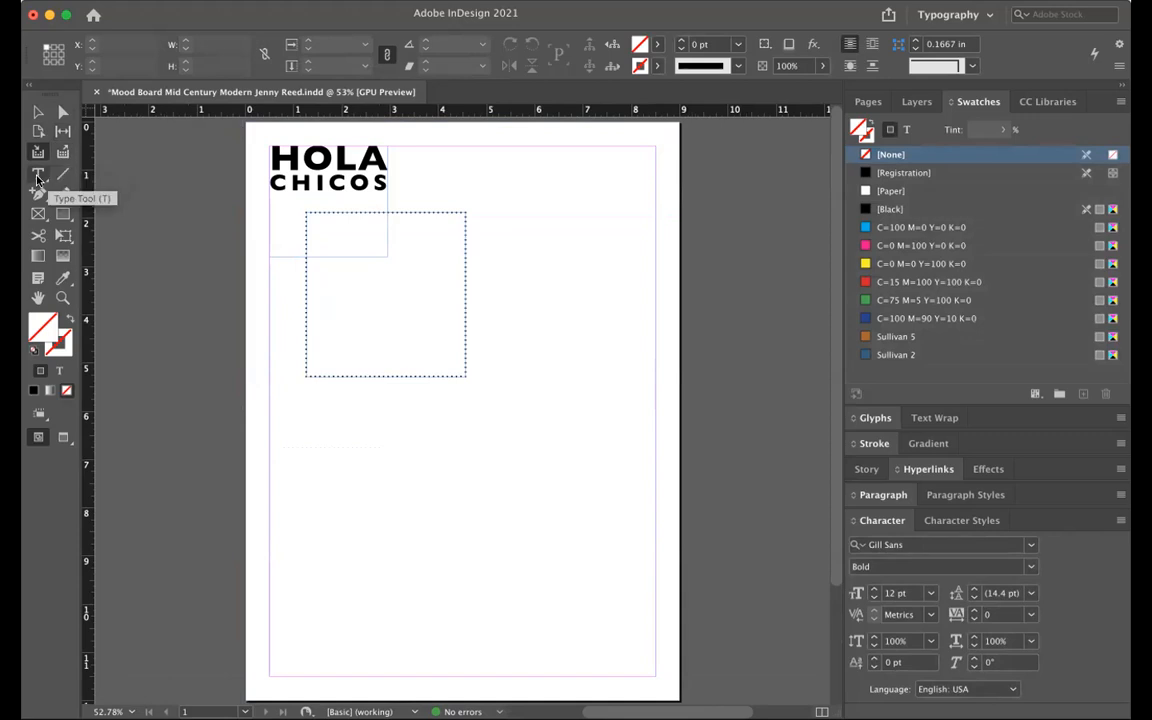
left_click(38, 178)
left_click(38, 178)
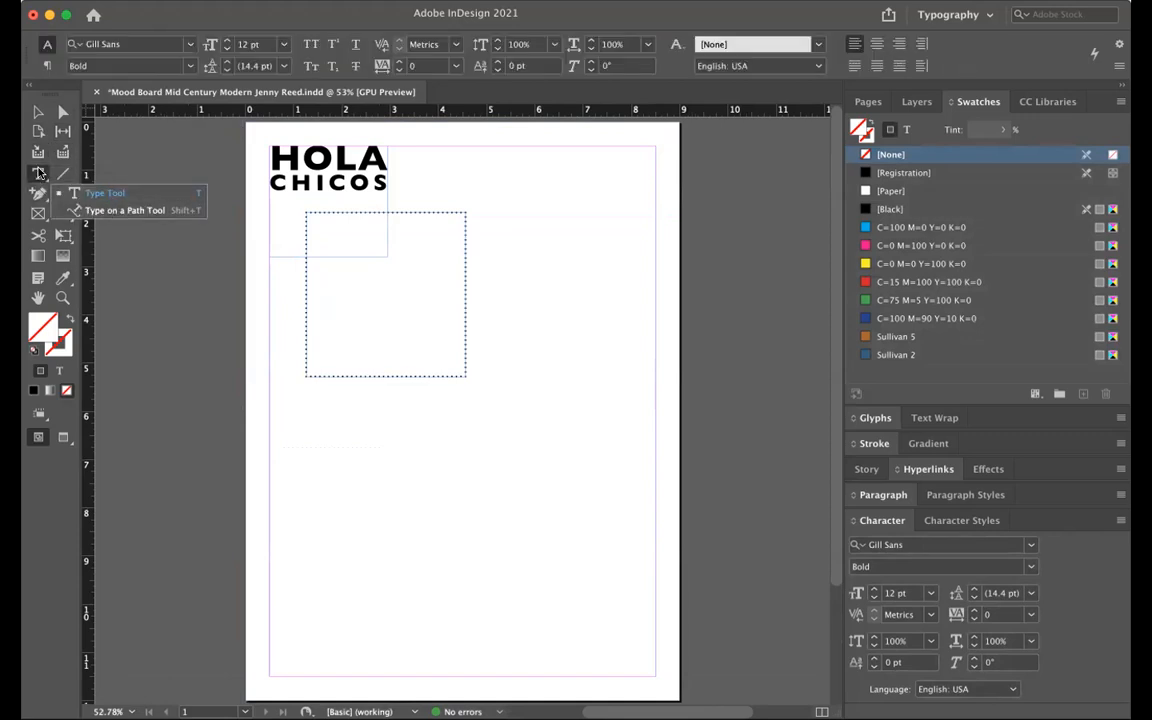
left_click(38, 172)
left_click(66, 176)
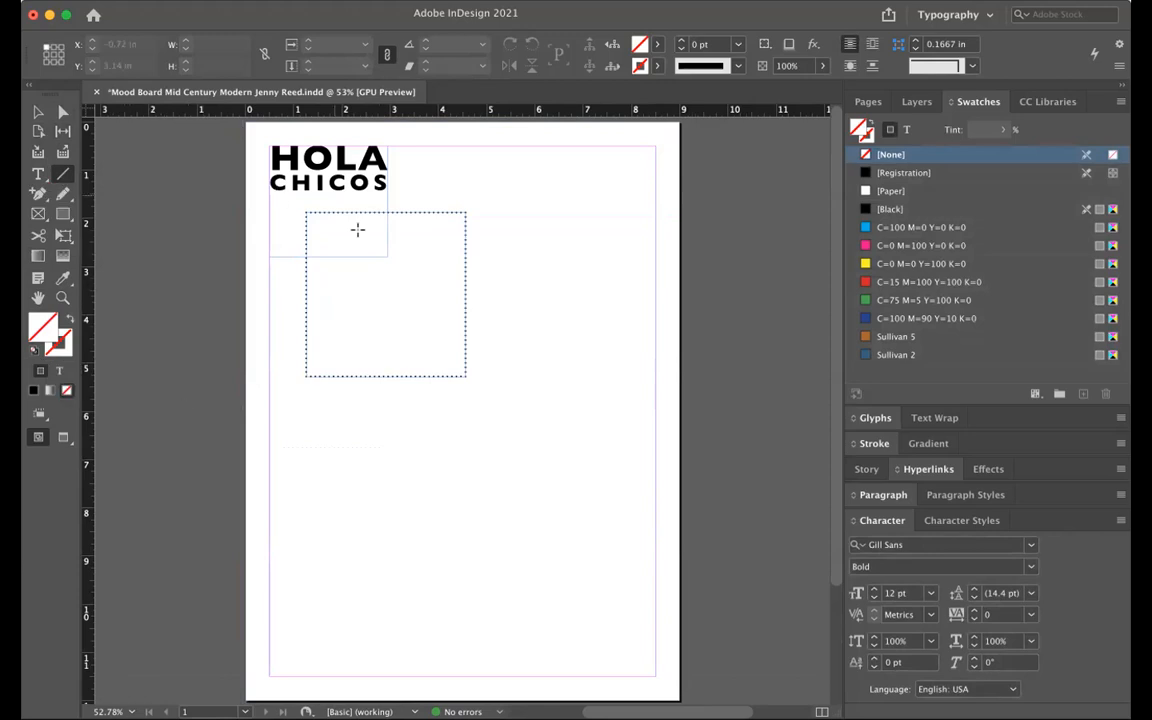
Step: Return to the Selection tool and save the mood board document
left_click(39, 113)
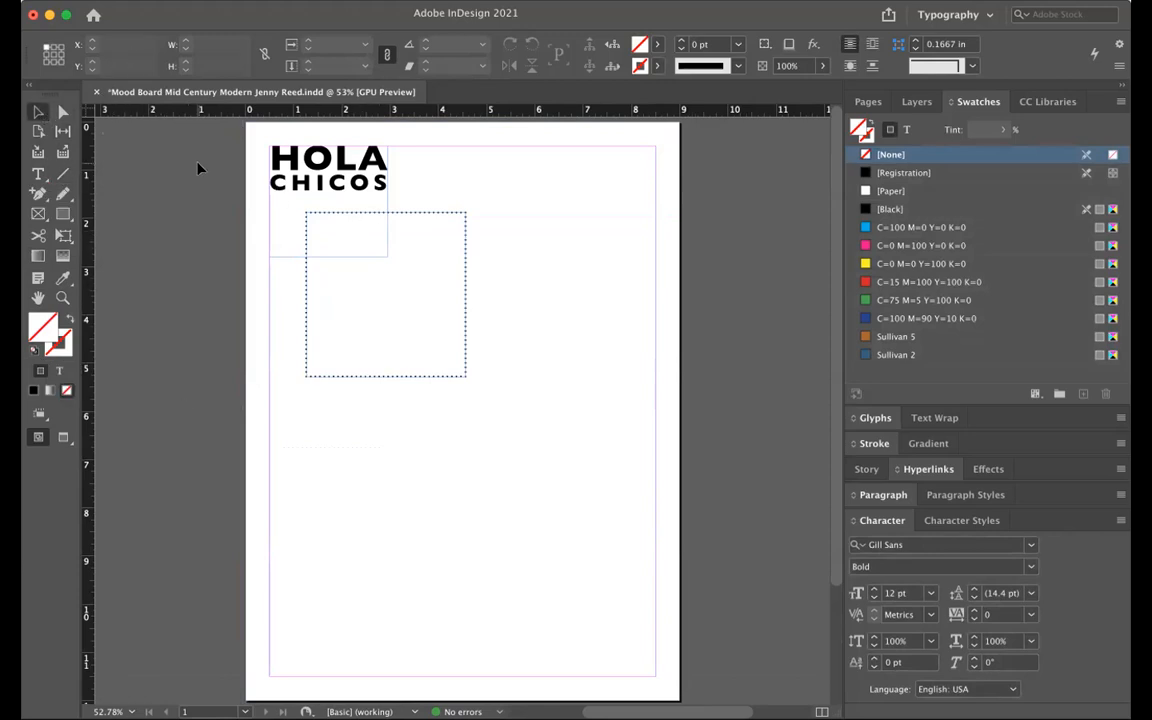
key("super+s")
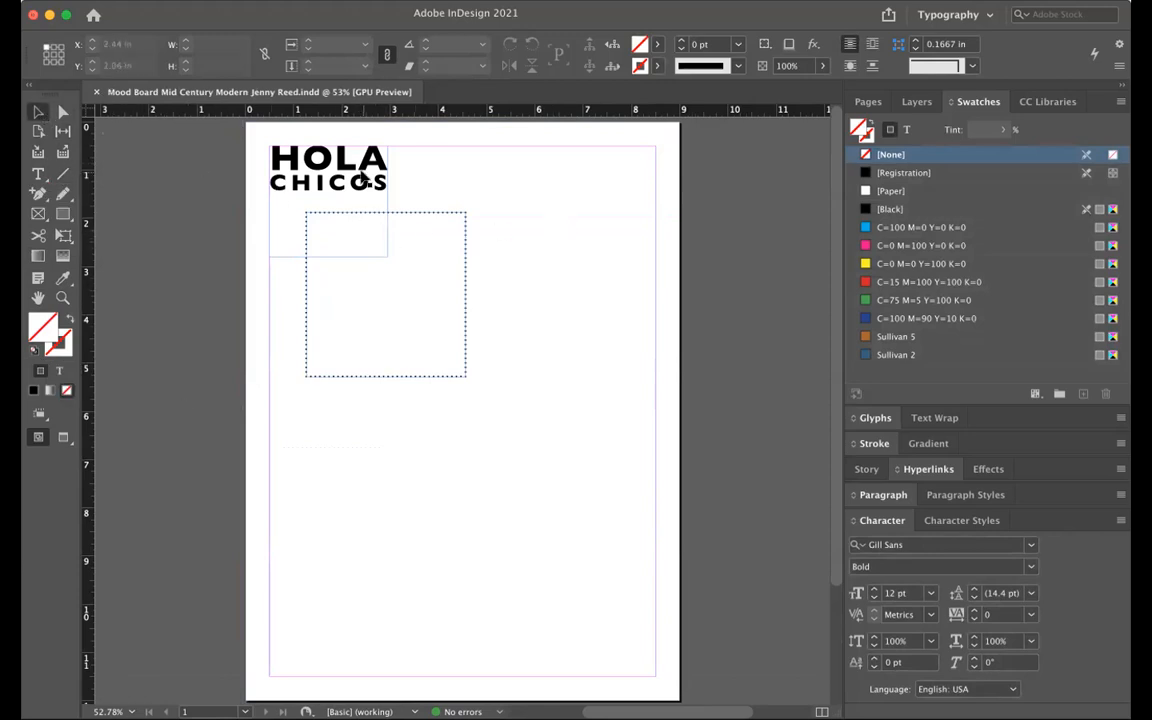
left_click(380, 244)
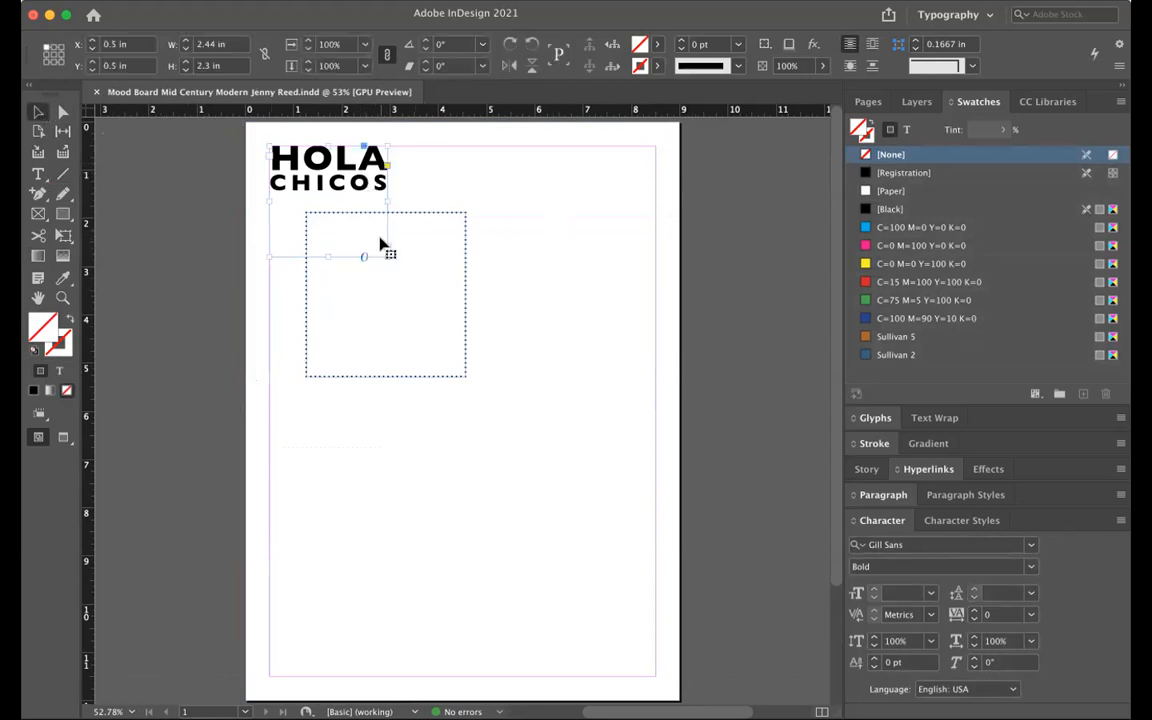
left_click(452, 281)
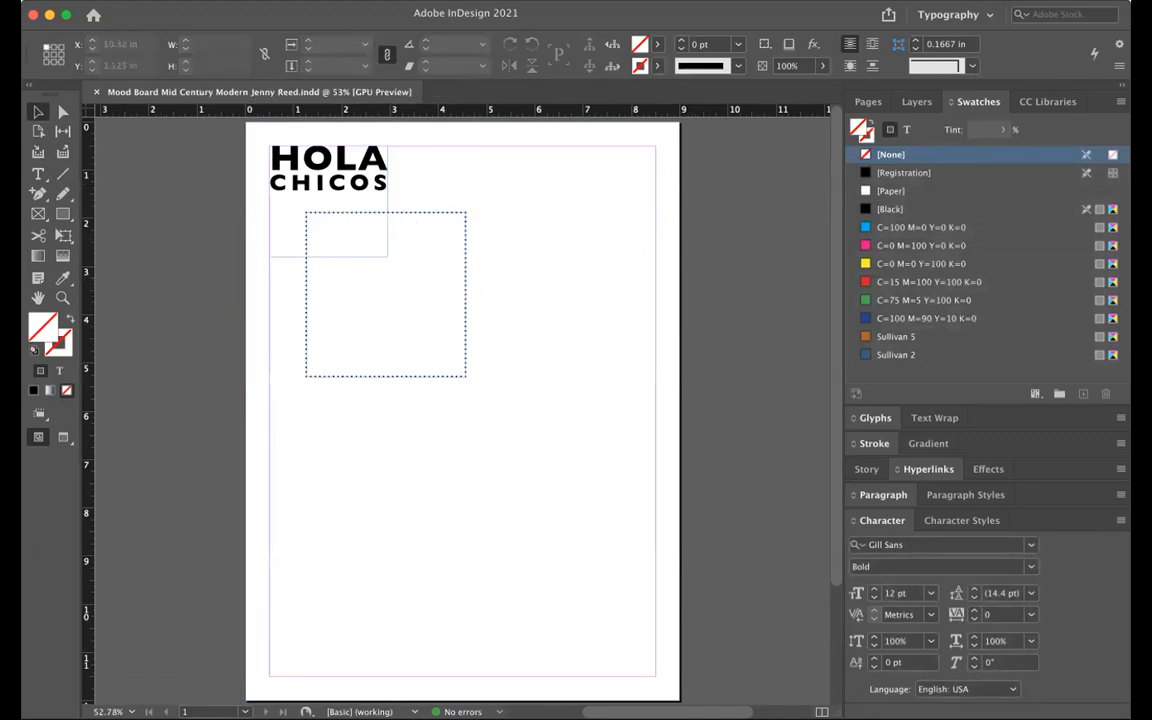
key("super+Tab")
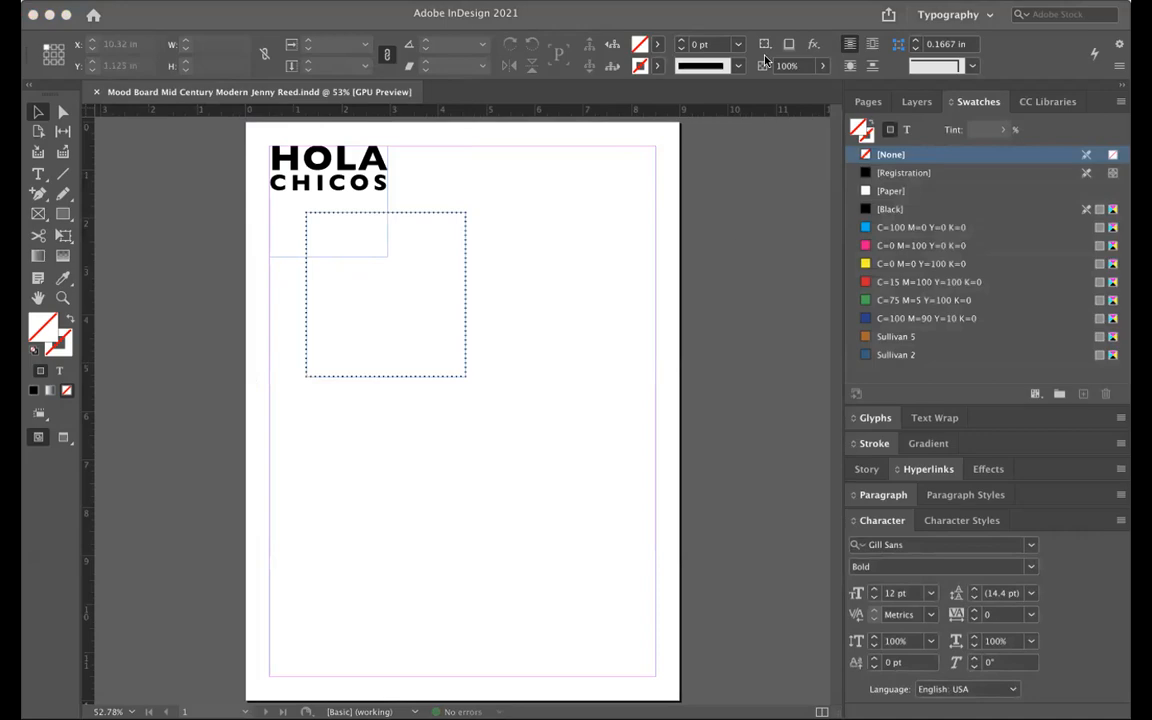